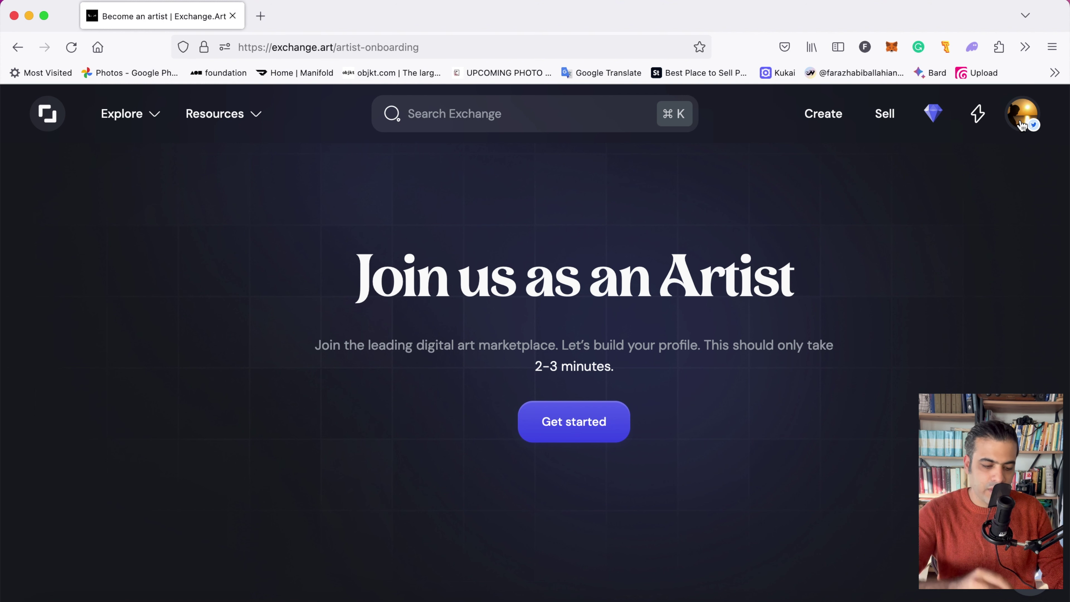
Open the account's own profile page and look over its shop section
{"action": "left_click", "coordinate": [1022, 123]}
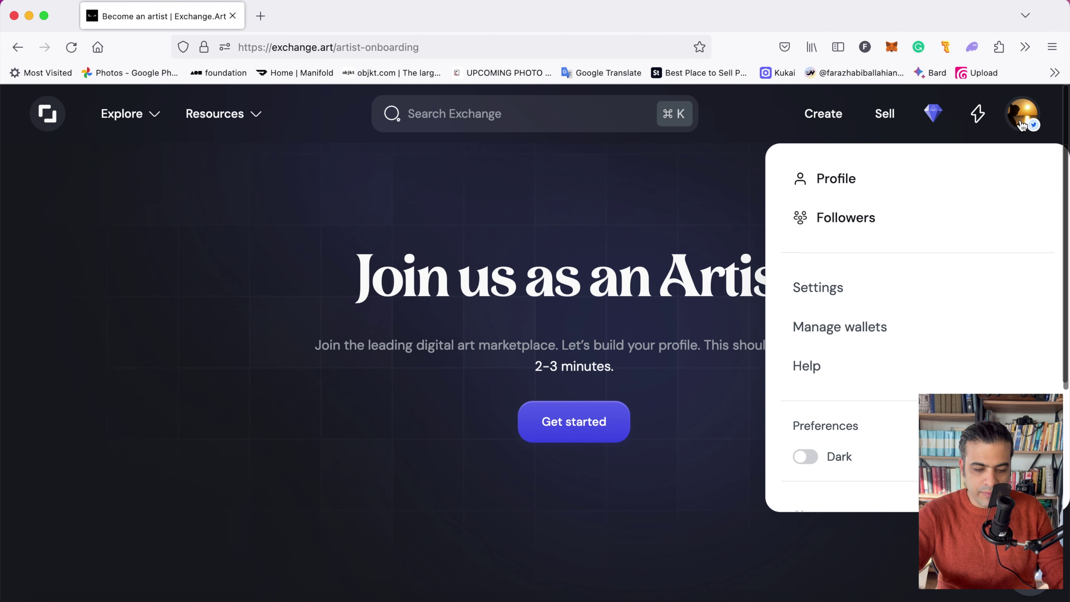
{"action": "left_click", "coordinate": [885, 182]}
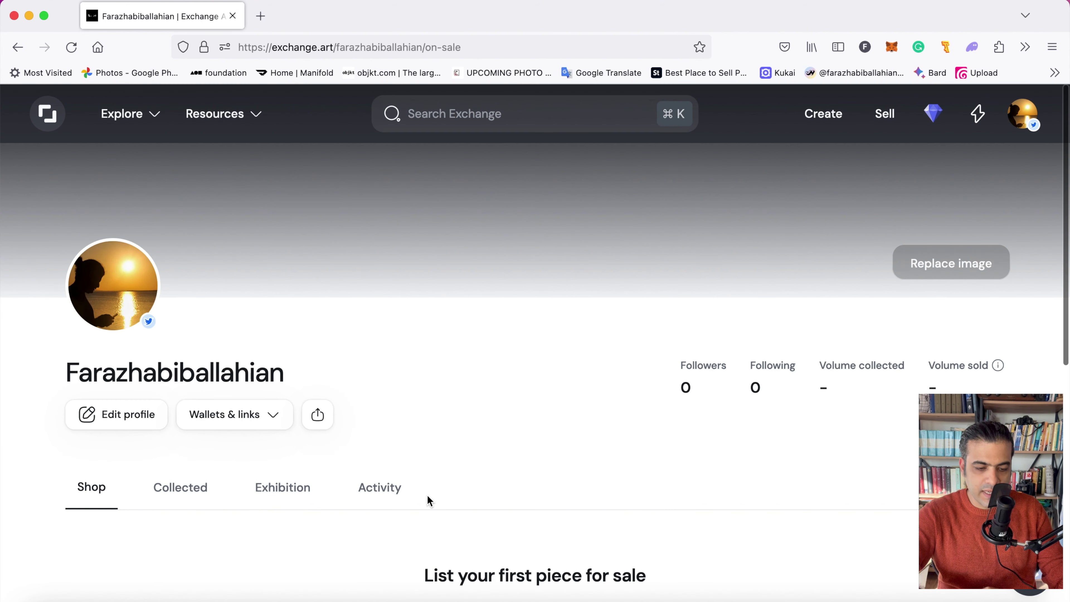
{"action": "scroll", "coordinate": [429, 501], "scroll_direction": "down", "scroll_amount": 6}
{"action": "scroll", "coordinate": [430, 501], "scroll_direction": "up", "scroll_amount": 5}
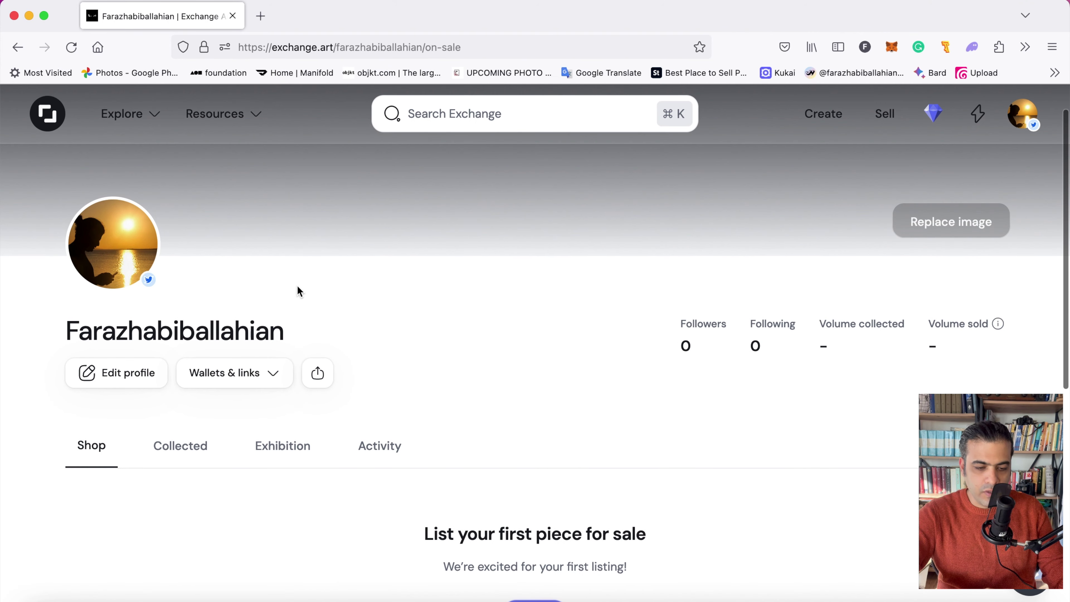
Open the profile editing settings and examine the banner, avatar, email, username, slug, bio, location, social and link fields
{"action": "left_click", "coordinate": [134, 372]}
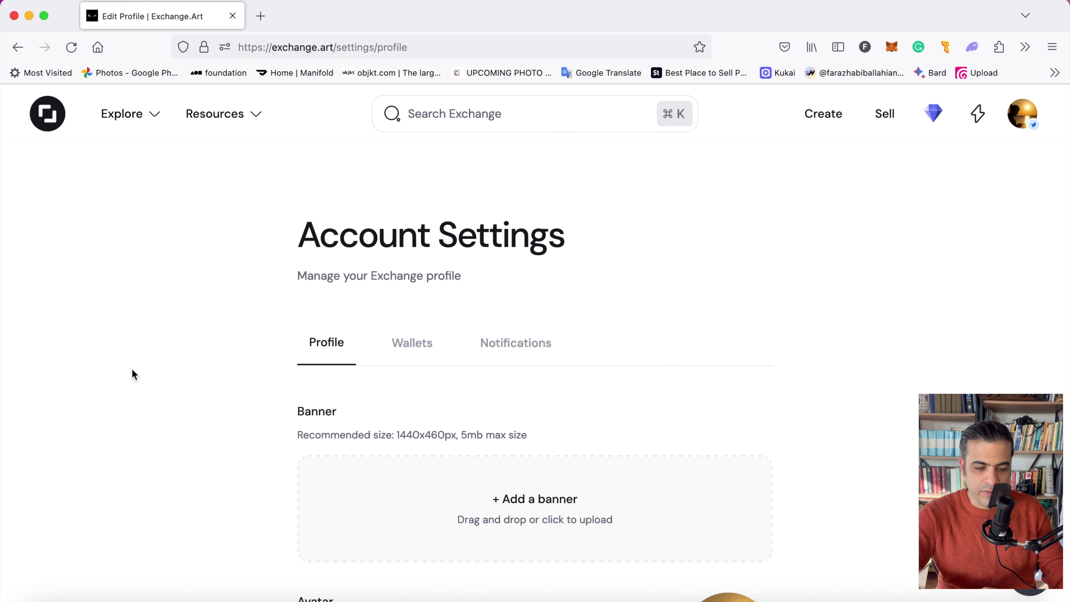
{"action": "scroll", "coordinate": [343, 487], "scroll_direction": "down", "scroll_amount": 4}
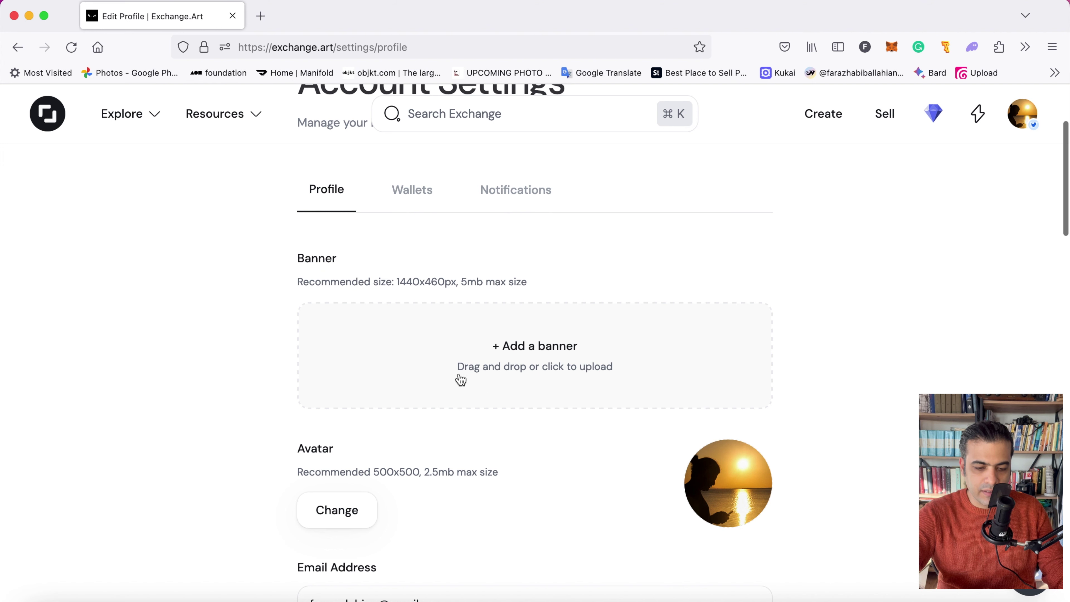
{"action": "scroll", "coordinate": [590, 472], "scroll_direction": "down", "scroll_amount": 4}
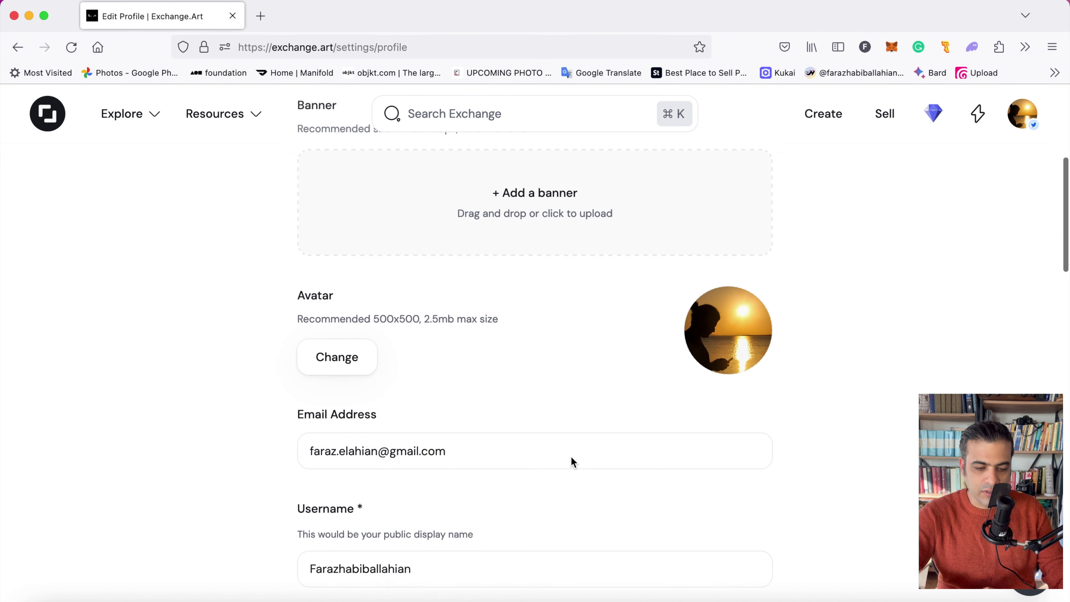
{"action": "scroll", "coordinate": [435, 461], "scroll_direction": "down", "scroll_amount": 4}
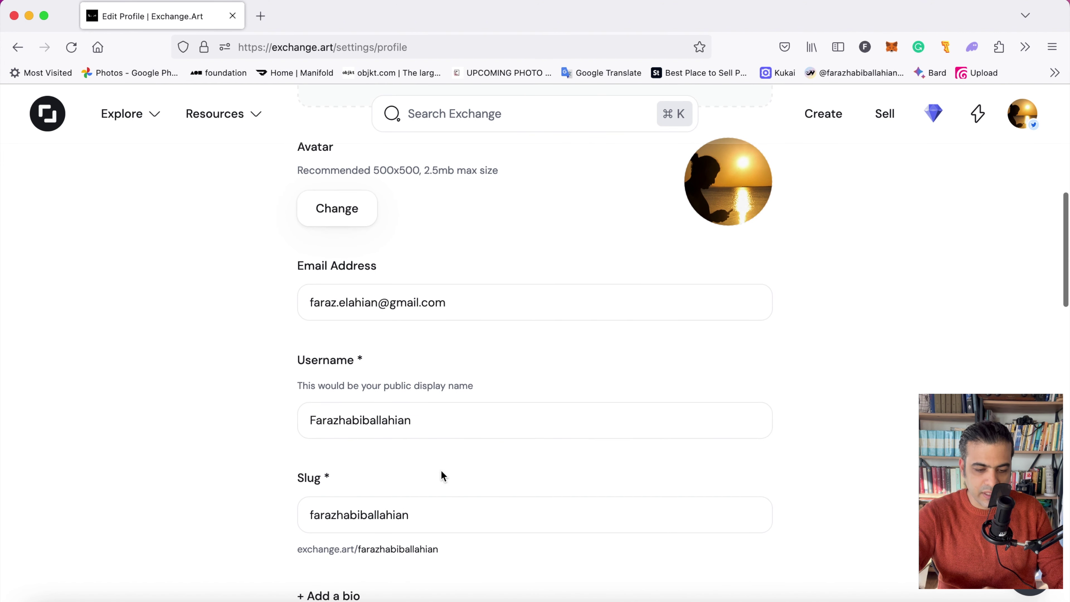
{"action": "scroll", "coordinate": [415, 517], "scroll_direction": "down", "scroll_amount": 1}
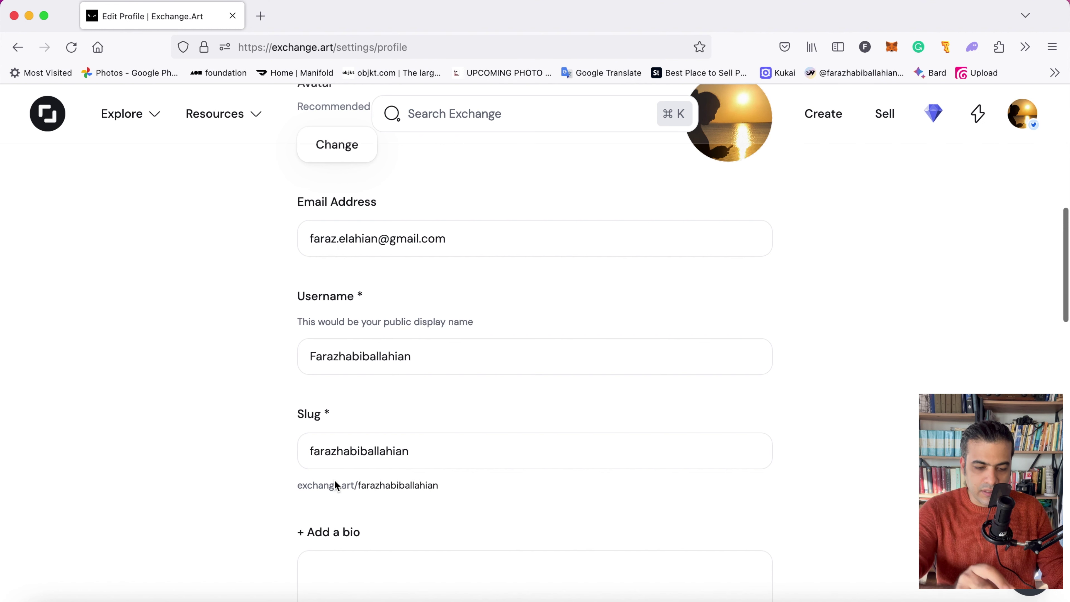
{"action": "left_click_drag", "start_coordinate": [300, 486], "coordinate": [458, 490]}
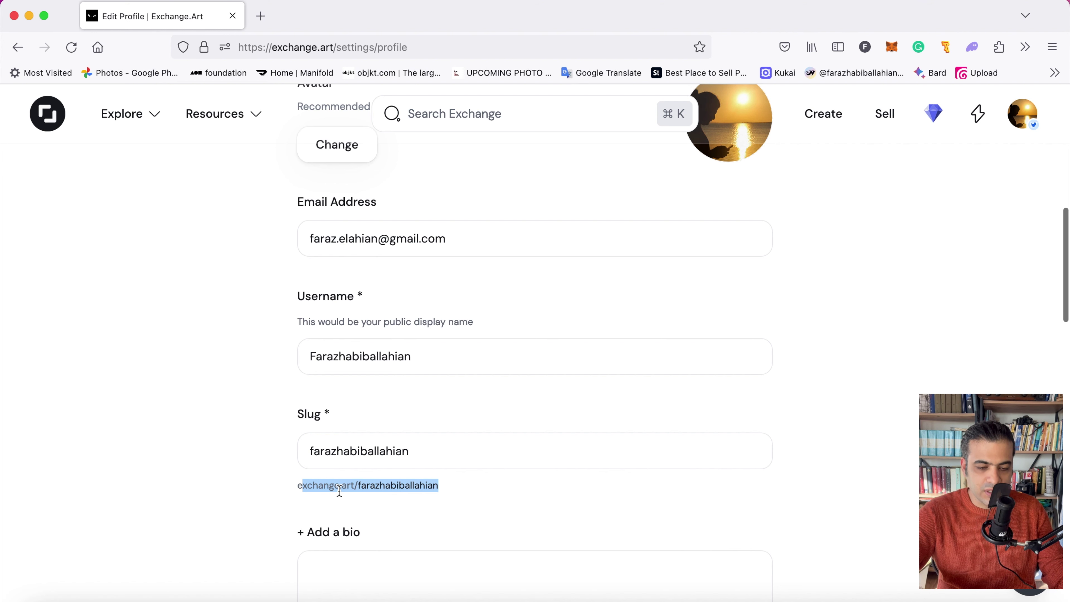
{"action": "scroll", "coordinate": [381, 488], "scroll_direction": "down", "scroll_amount": 10}
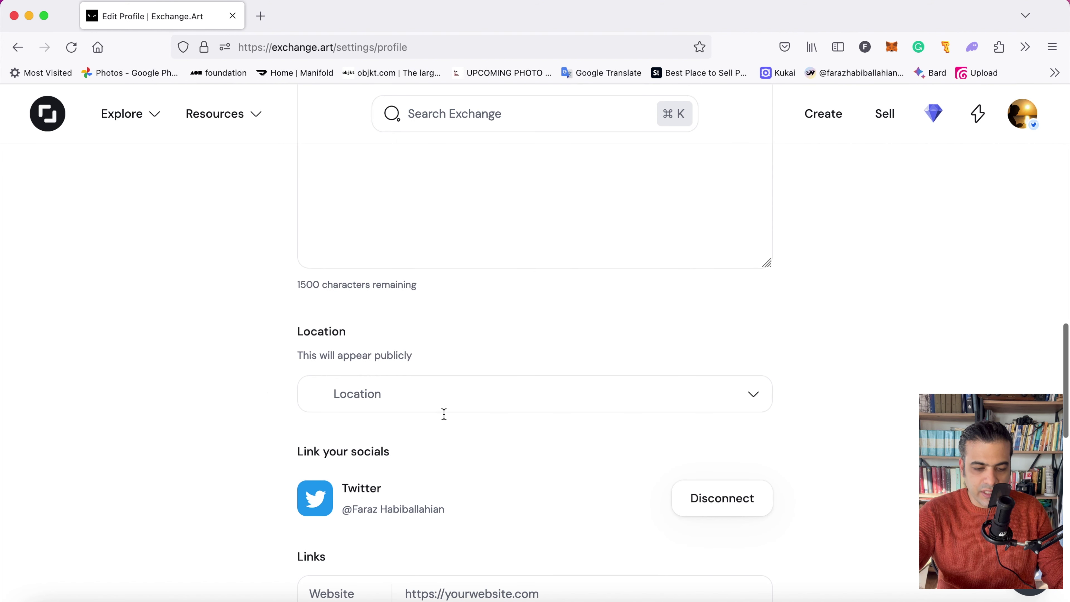
{"action": "scroll", "coordinate": [425, 493], "scroll_direction": "down", "scroll_amount": 6}
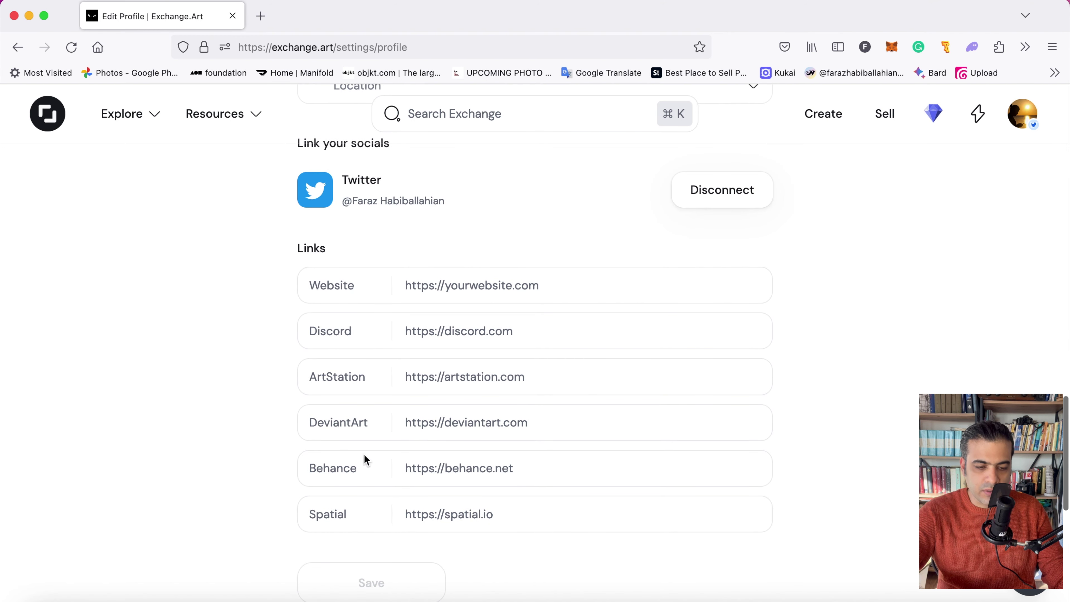
{"action": "scroll", "coordinate": [362, 557], "scroll_direction": "down", "scroll_amount": 3}
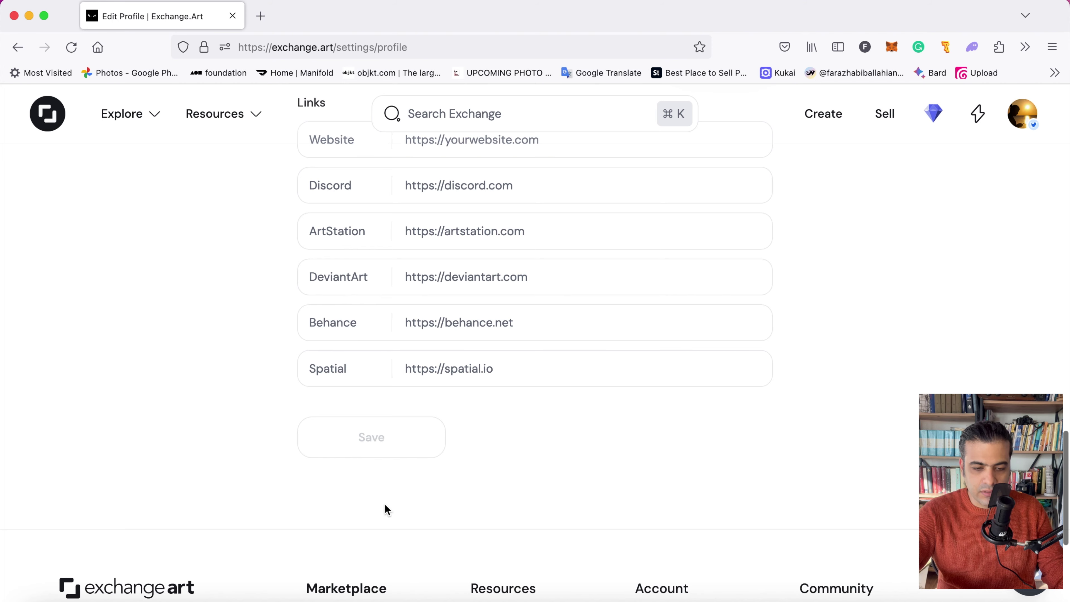
{"action": "scroll", "coordinate": [387, 510], "scroll_direction": "up", "scroll_amount": 18}
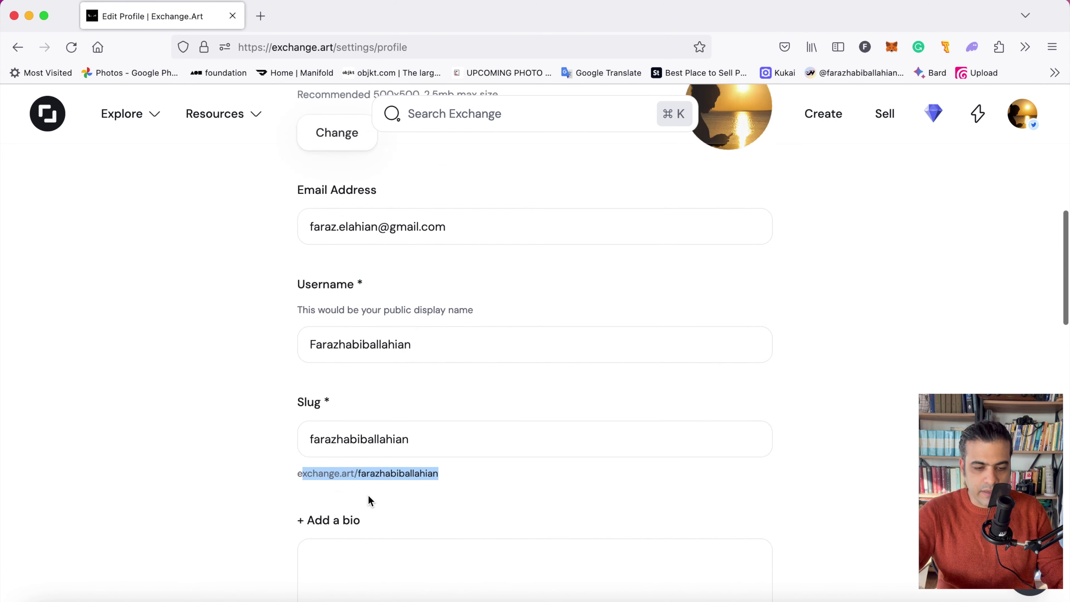
{"action": "scroll", "coordinate": [367, 494], "scroll_direction": "up", "scroll_amount": 15}
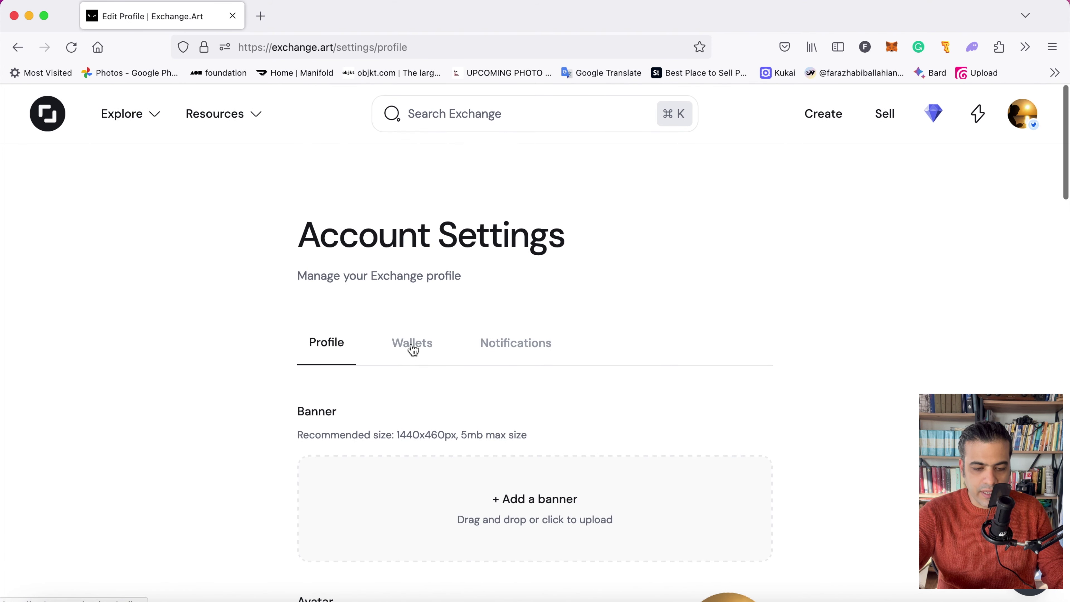
Review the linked wallets and the notification options in the account settings
{"action": "left_click", "coordinate": [411, 344]}
{"action": "scroll", "coordinate": [421, 400], "scroll_direction": "down", "scroll_amount": 3}
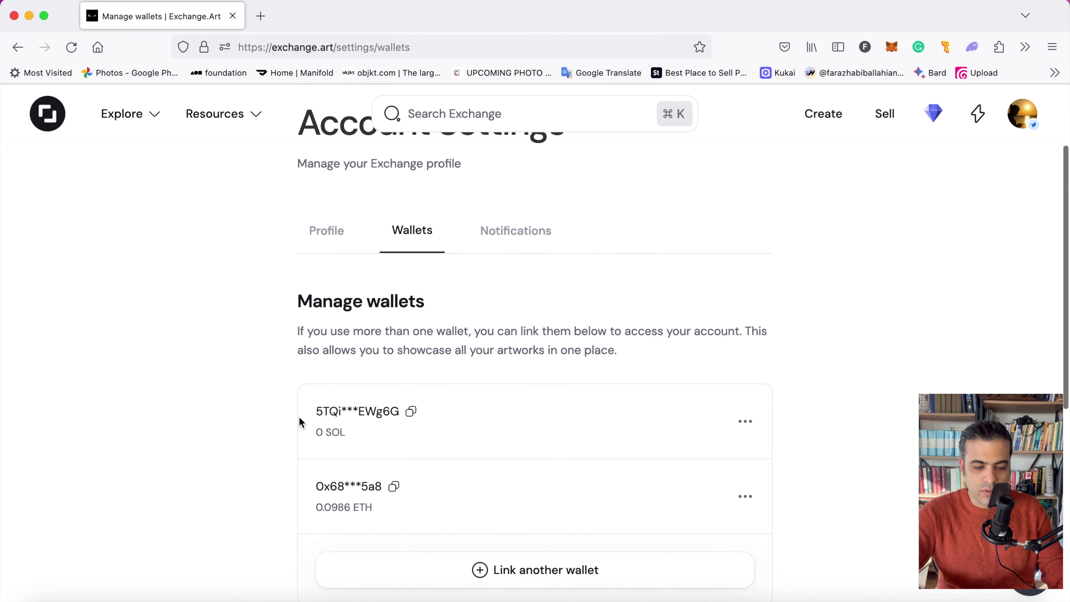
{"action": "scroll", "coordinate": [394, 409], "scroll_direction": "down", "scroll_amount": 3}
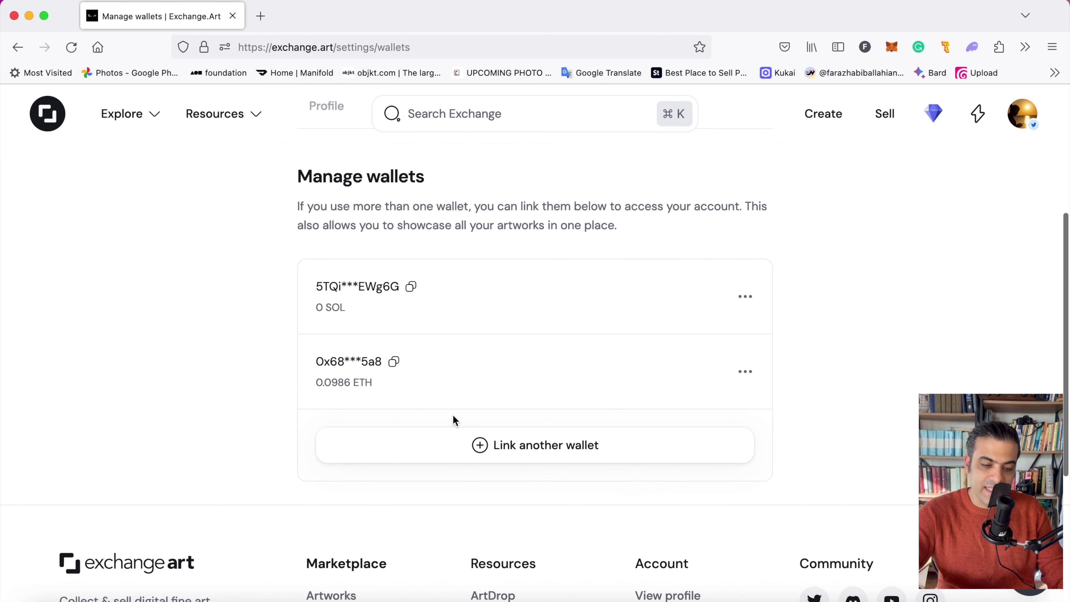
{"action": "scroll", "coordinate": [379, 319], "scroll_direction": "up", "scroll_amount": 1}
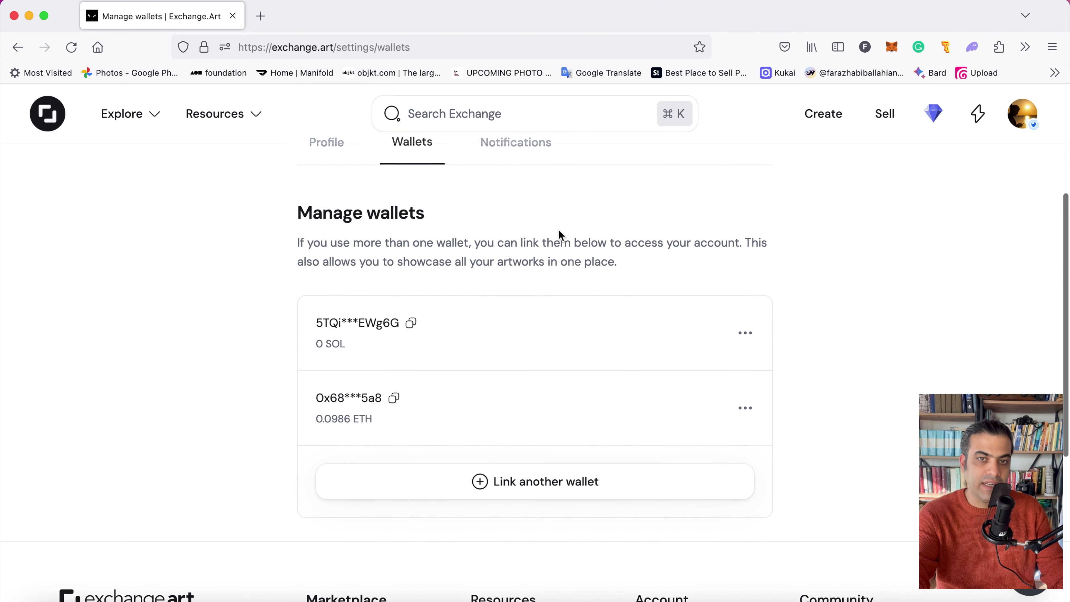
{"action": "scroll", "coordinate": [540, 219], "scroll_direction": "up", "scroll_amount": 3}
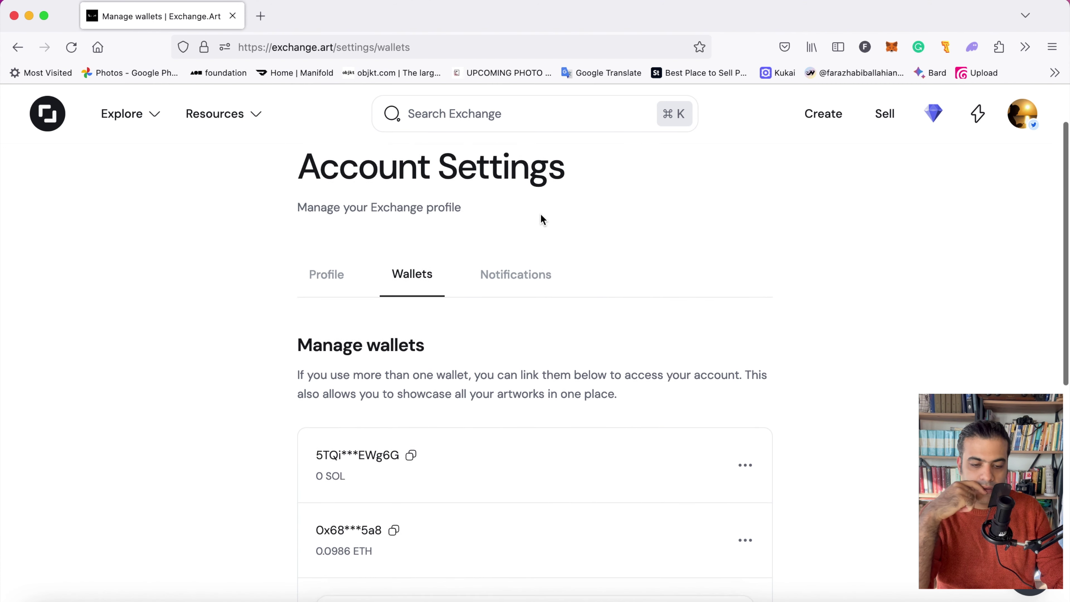
{"action": "left_click", "coordinate": [514, 281]}
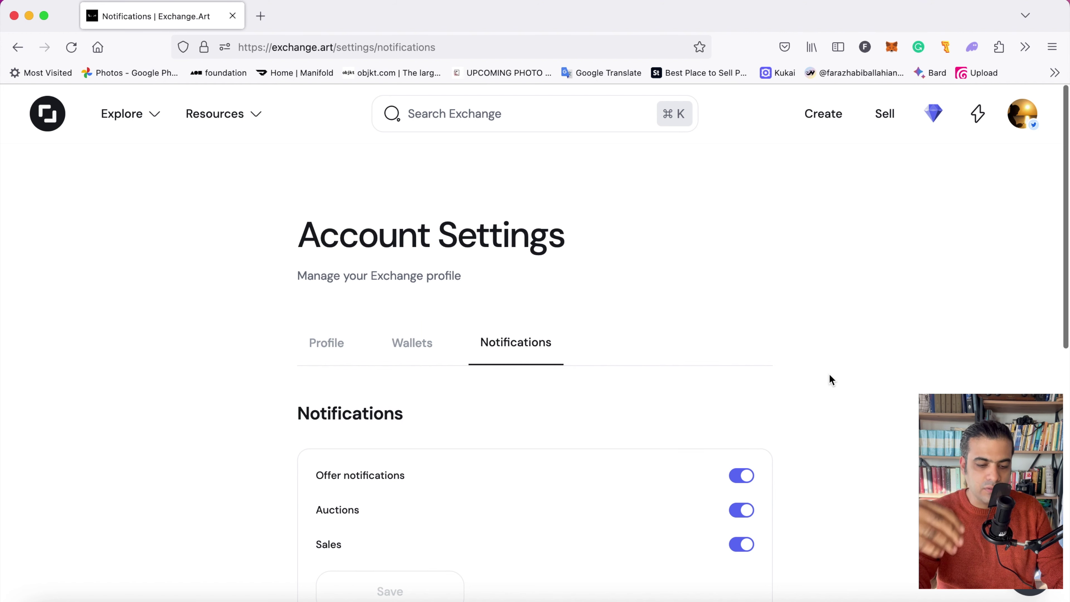
Return to the account's profile page and look through its contents
{"action": "left_click", "coordinate": [1015, 124]}
{"action": "left_click", "coordinate": [962, 173]}
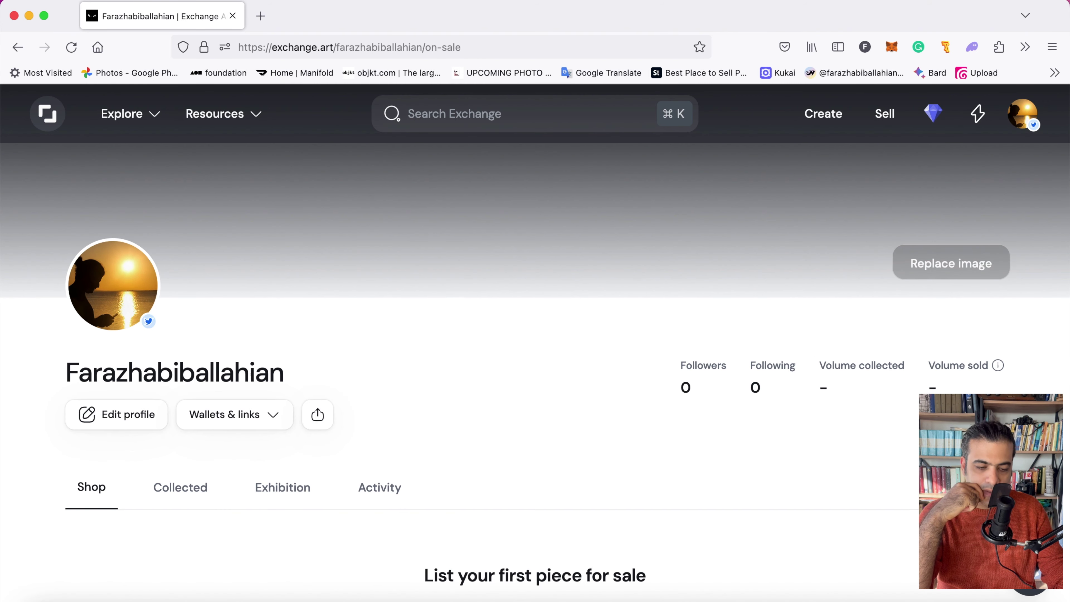
{"action": "scroll", "coordinate": [511, 398], "scroll_direction": "down", "scroll_amount": 4}
{"action": "scroll", "coordinate": [511, 398], "scroll_direction": "up", "scroll_amount": 4}
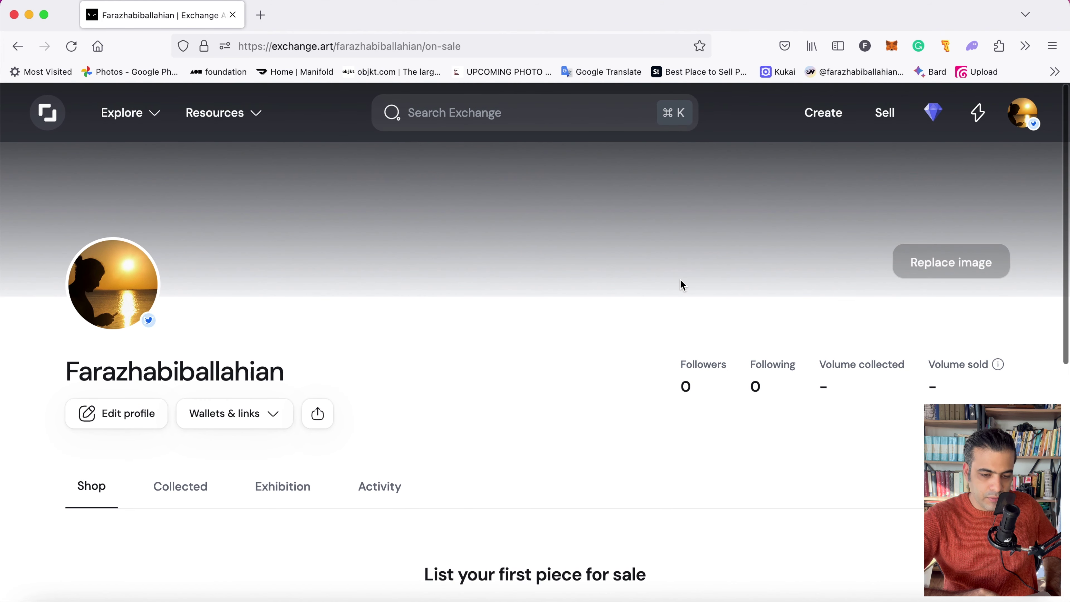
Start the artist sign-up from the creation page and review the fields of its application form
{"action": "left_click", "coordinate": [825, 121]}
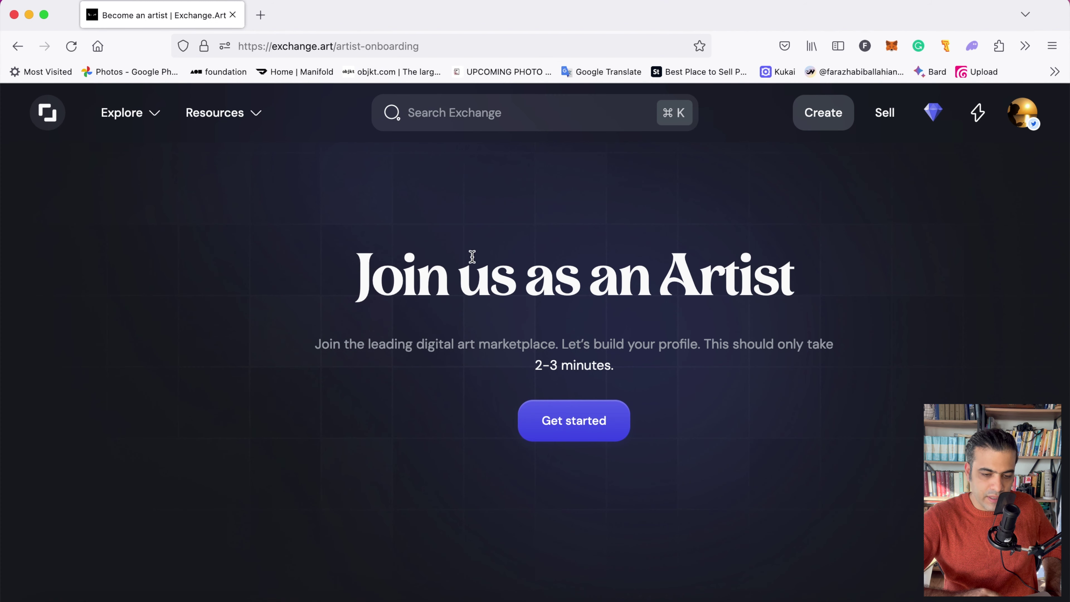
{"action": "left_click", "coordinate": [608, 431]}
{"action": "scroll", "coordinate": [609, 431], "scroll_direction": "down", "scroll_amount": 10}
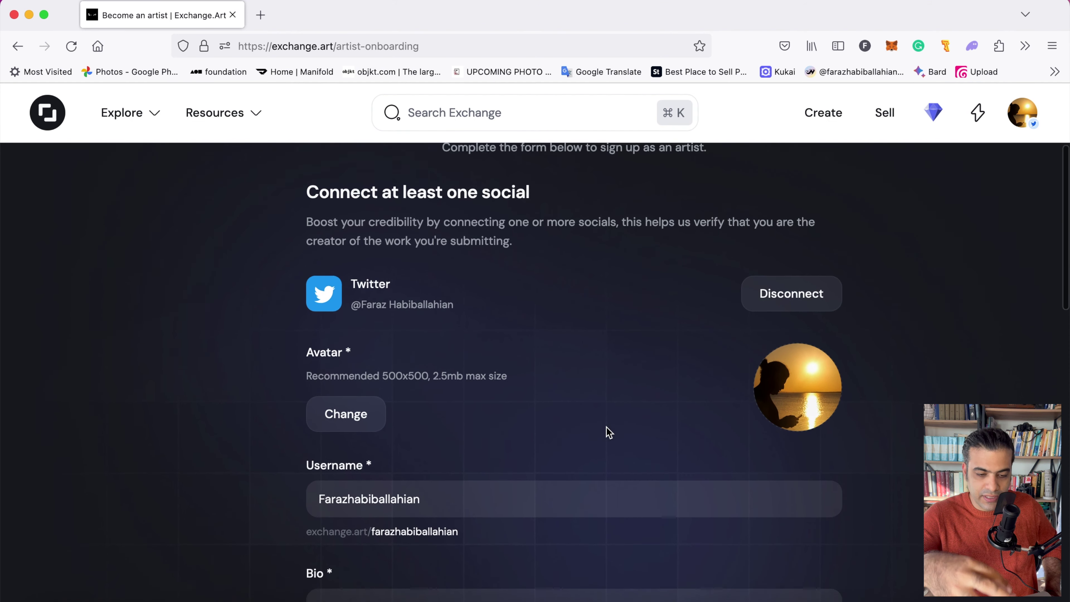
{"action": "scroll", "coordinate": [608, 432], "scroll_direction": "down", "scroll_amount": 7}
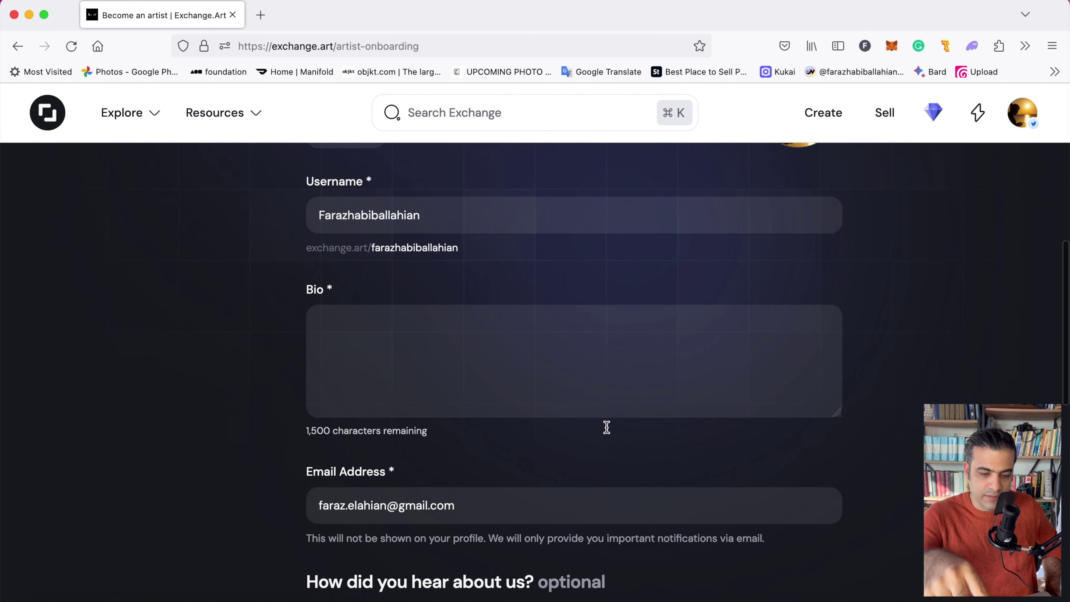
{"action": "scroll", "coordinate": [607, 429], "scroll_direction": "down", "scroll_amount": 1}
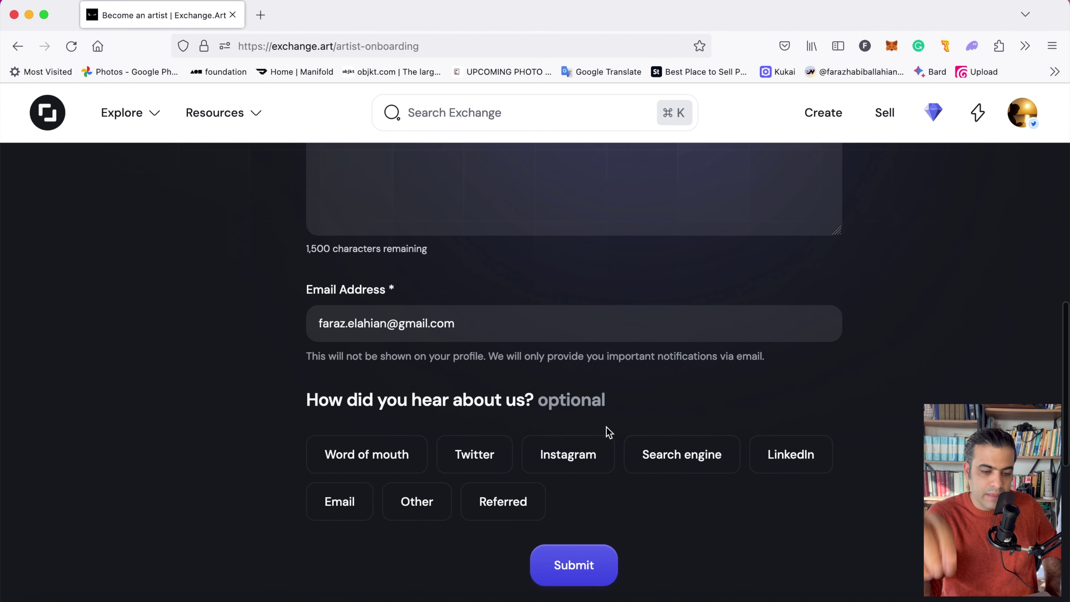
{"action": "scroll", "coordinate": [609, 430], "scroll_direction": "up", "scroll_amount": 5}
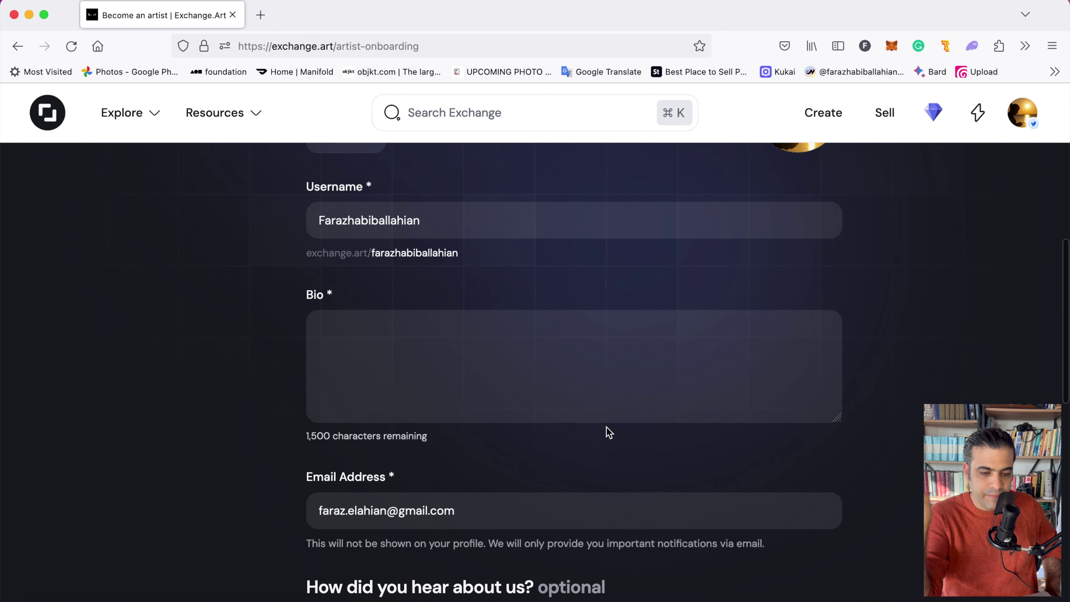
Open the artist's personal website in a new browser tab as a reference for the bio
{"action": "left_click", "coordinate": [584, 413]}
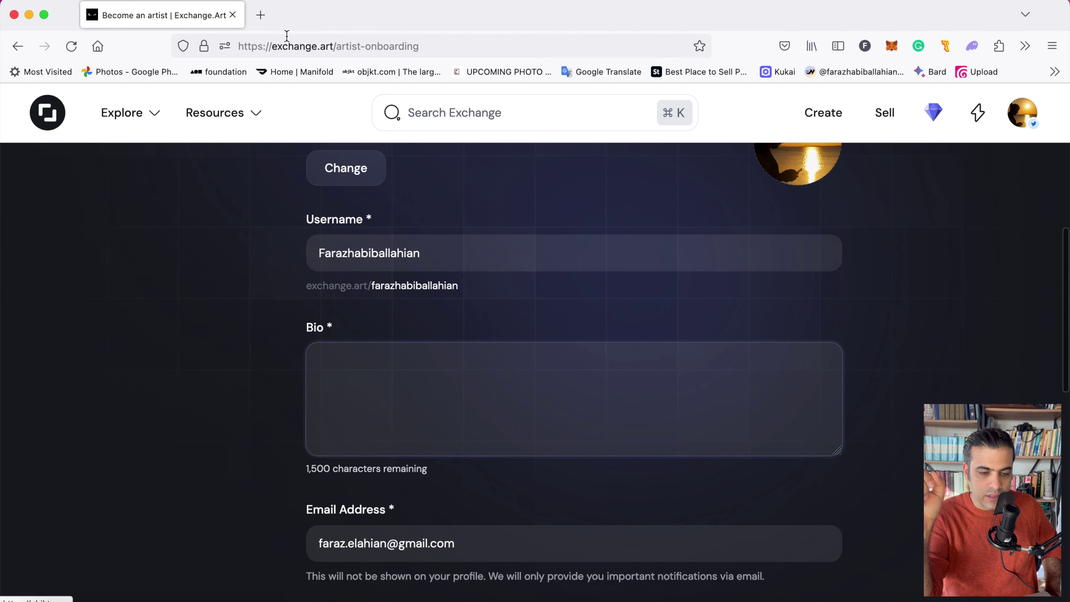
{"action": "left_click", "coordinate": [260, 15]}
{"action": "type", "text": "faraz"}
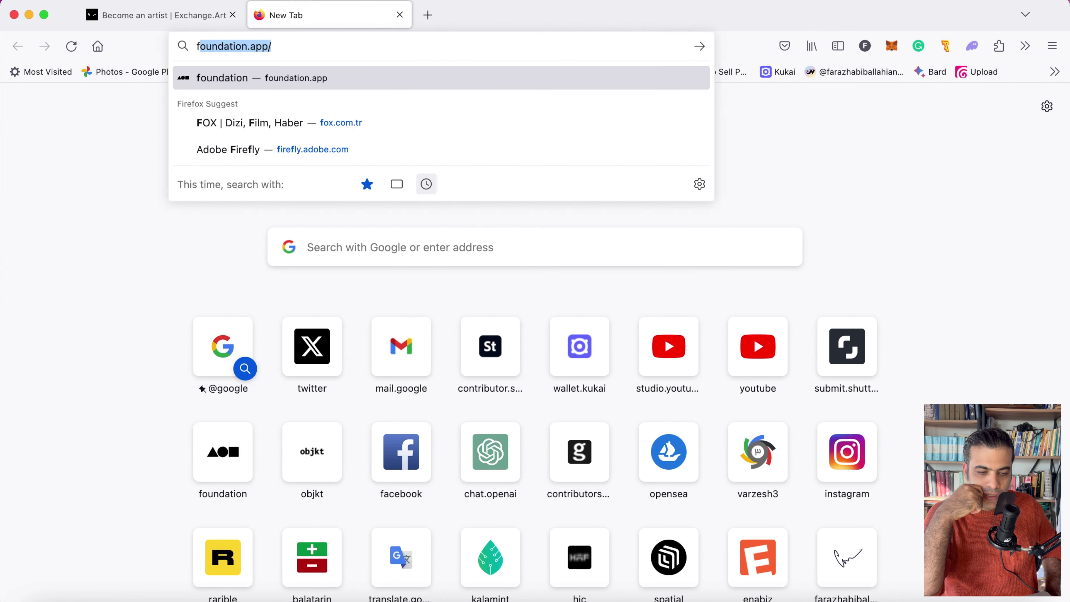
{"action": "key", "text": "Return"}
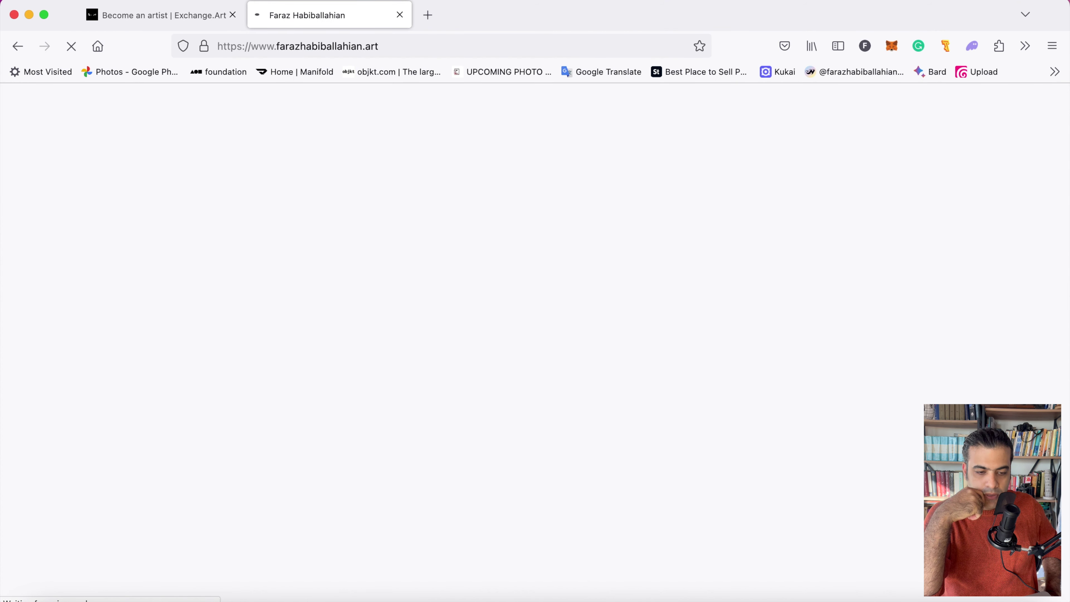
Fill in the artist form's bio with "Award-winning photographer And owner of 48 successful solo and group exhibitions"
{"action": "key", "text": "ctrl+shift+Tab"}
{"action": "type", "text": "Award winning photographer And owner of 48 successful solo and group exhibitions"}
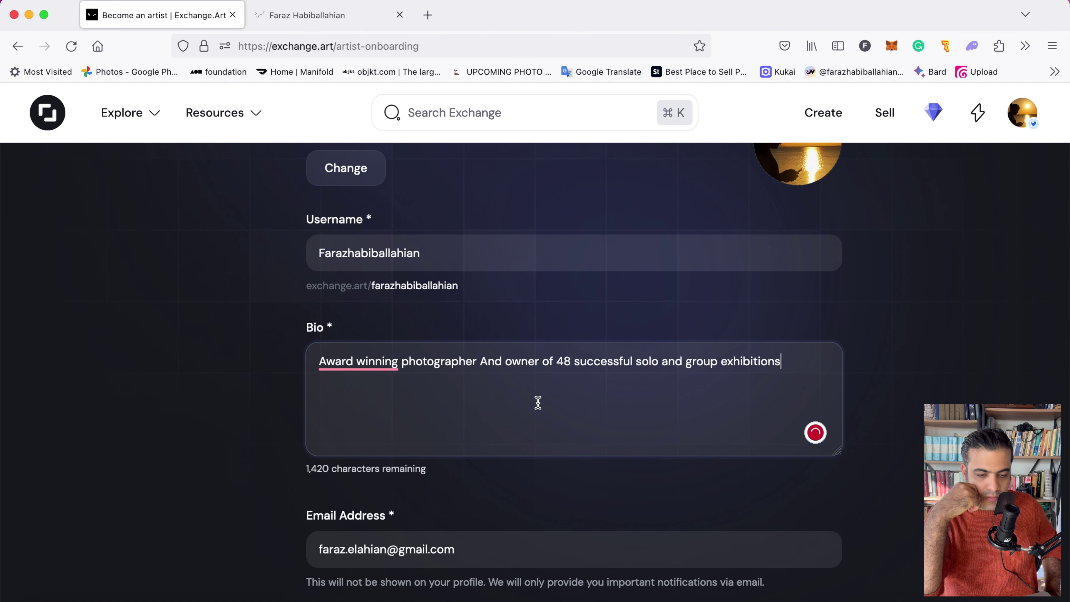
{"action": "mouse_move", "coordinate": [358, 361]}
{"action": "left_click", "coordinate": [395, 399]}
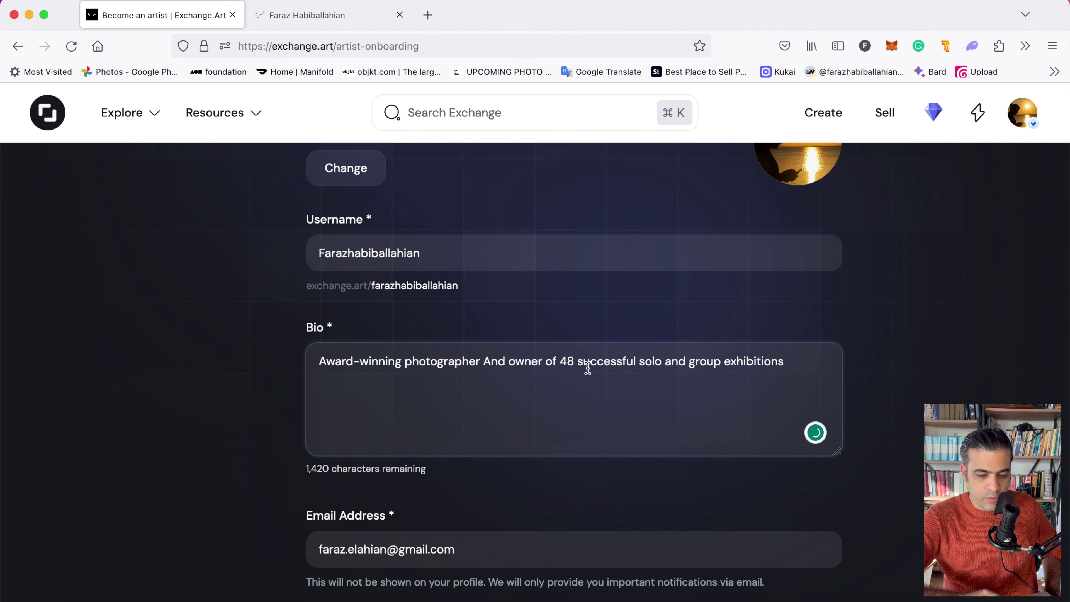
Choose Twitter as how the site was heard about, and accept the suggested article so the bio reads "the owner"
{"action": "scroll", "coordinate": [764, 464], "scroll_direction": "down", "scroll_amount": 5}
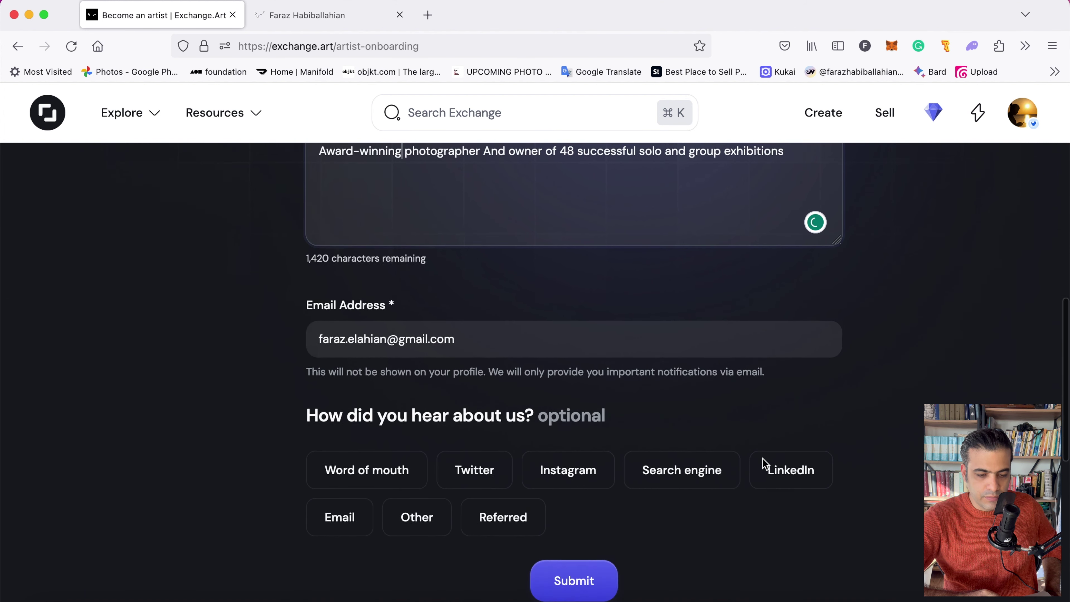
{"action": "left_click", "coordinate": [474, 466]}
{"action": "scroll", "coordinate": [564, 413], "scroll_direction": "up", "scroll_amount": 9}
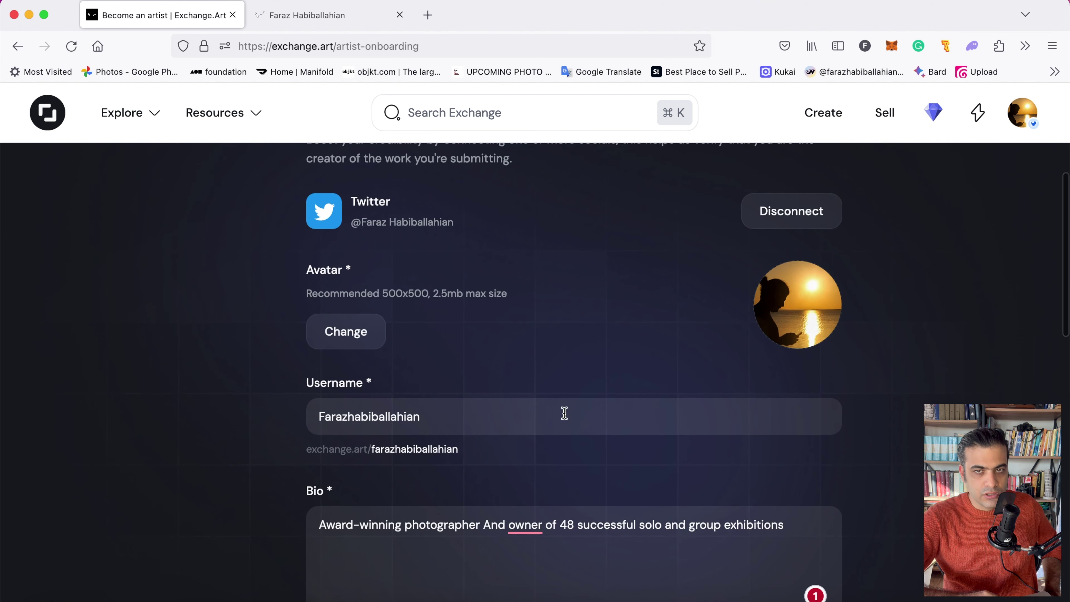
{"action": "mouse_move", "coordinate": [531, 522]}
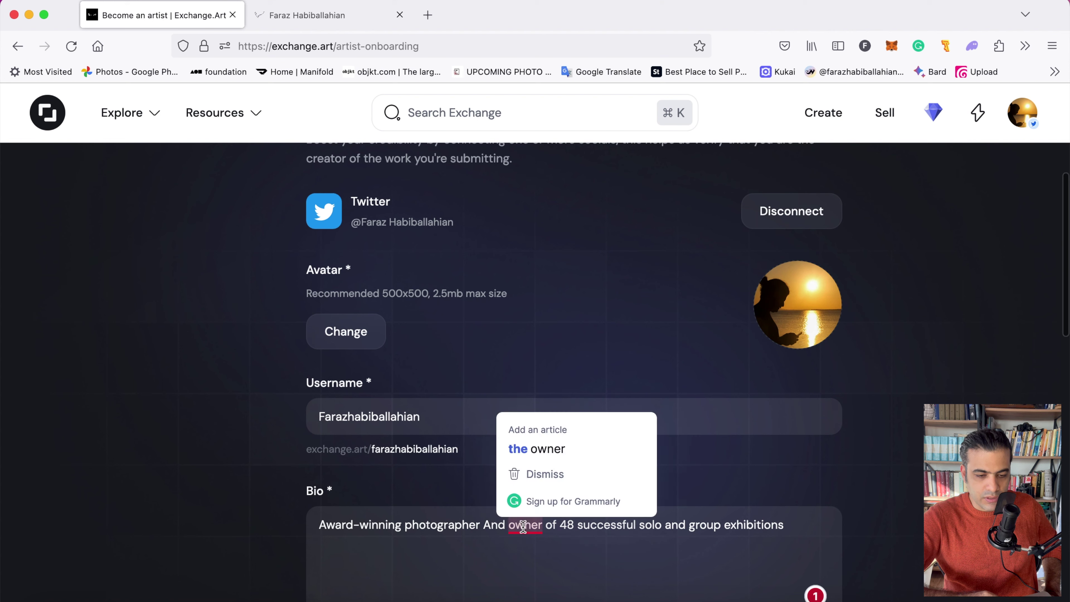
{"action": "left_click", "coordinate": [545, 455]}
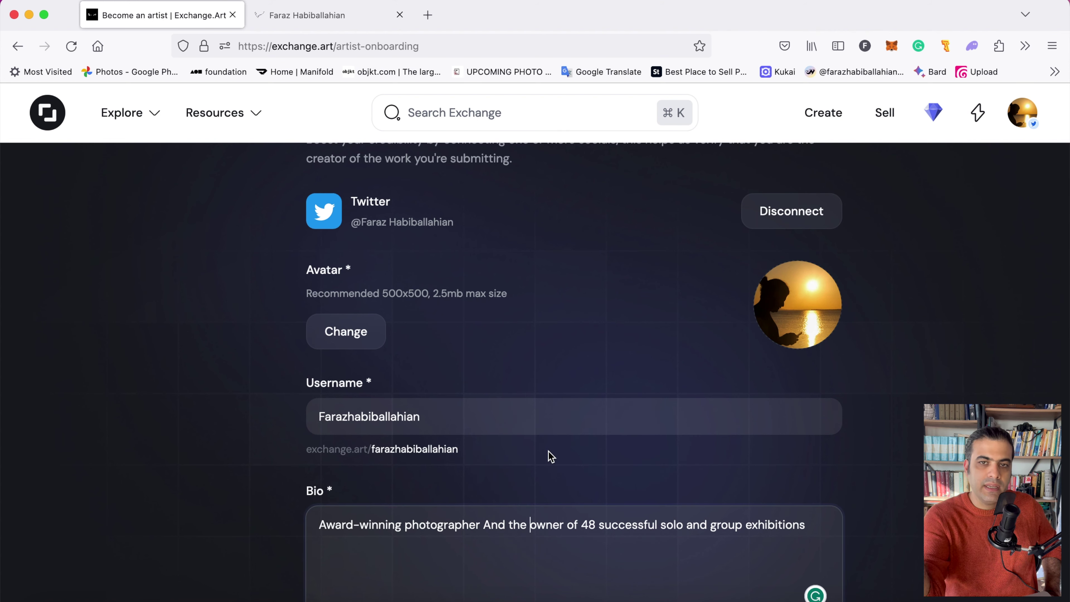
Check the completed artist sign-up form from start to end and submit it
{"action": "scroll", "coordinate": [550, 456], "scroll_direction": "up", "scroll_amount": 4}
{"action": "scroll", "coordinate": [551, 456], "scroll_direction": "up", "scroll_amount": 2}
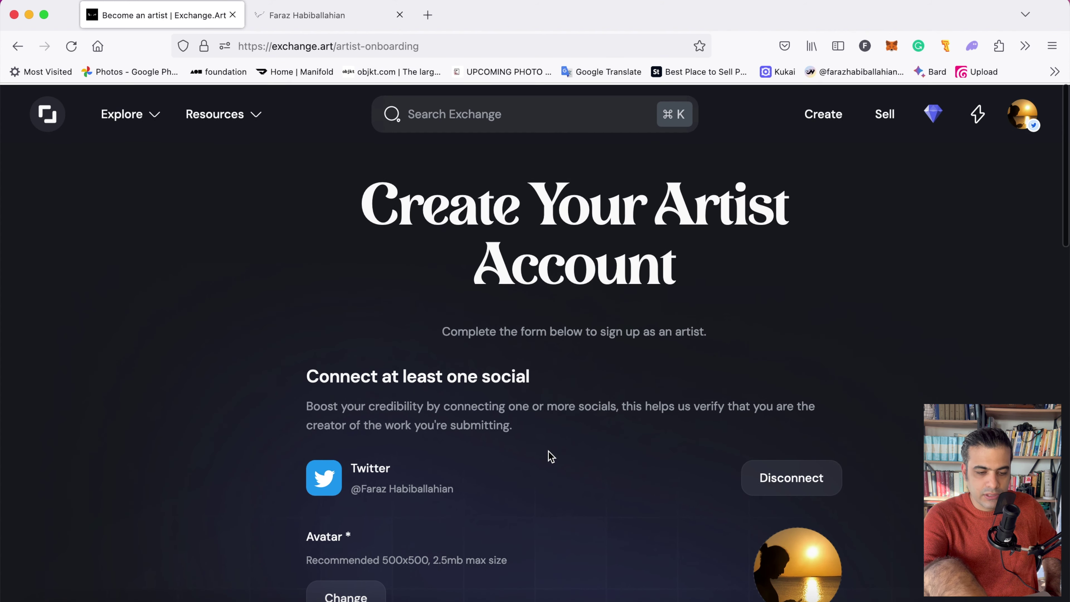
{"action": "scroll", "coordinate": [549, 455], "scroll_direction": "down", "scroll_amount": 20}
{"action": "scroll", "coordinate": [548, 451], "scroll_direction": "up", "scroll_amount": 6}
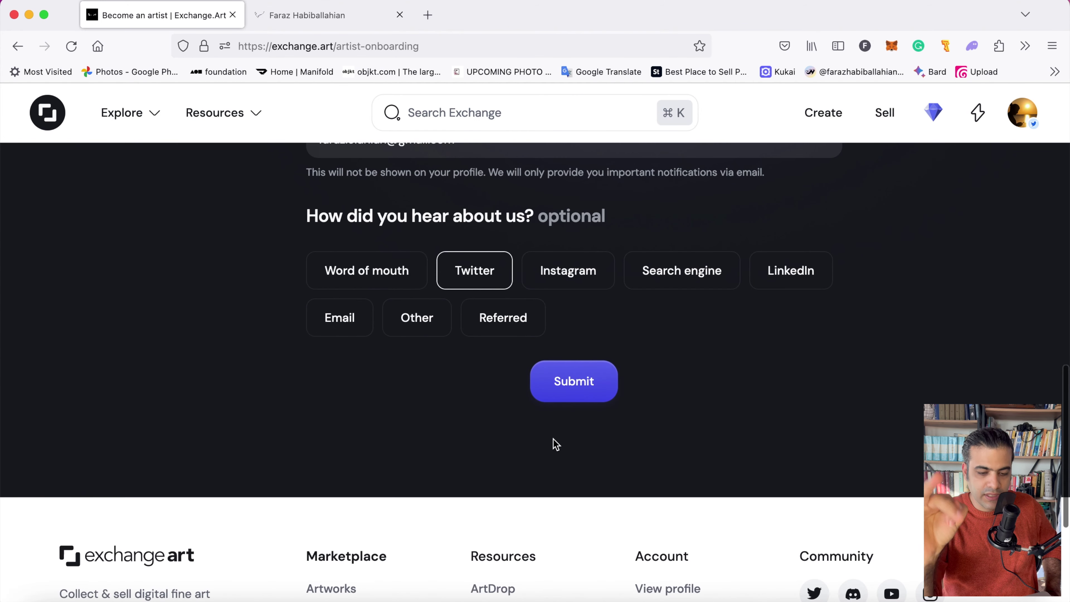
{"action": "left_click", "coordinate": [569, 396]}
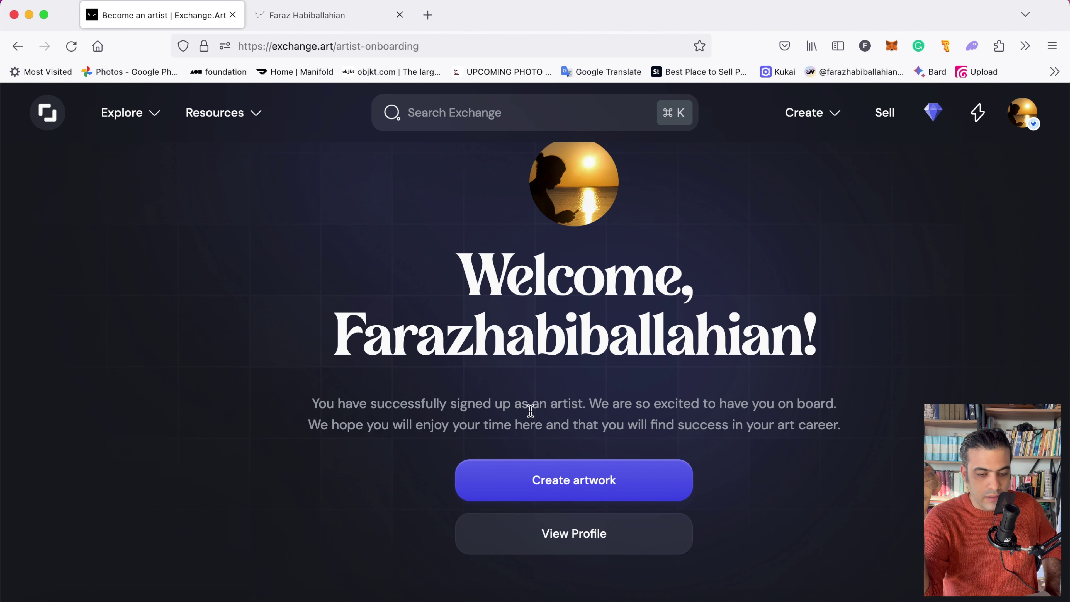
Start creating an artwork on the Solana blockchain as a single, one-of-a-kind piece
{"action": "left_click", "coordinate": [518, 495]}
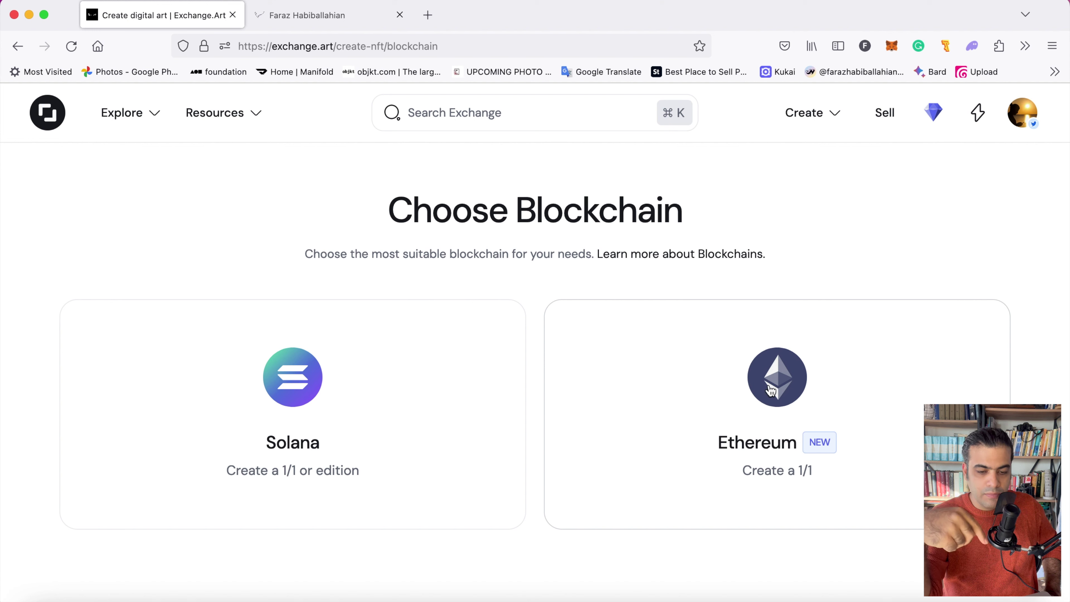
{"action": "left_click", "coordinate": [273, 409]}
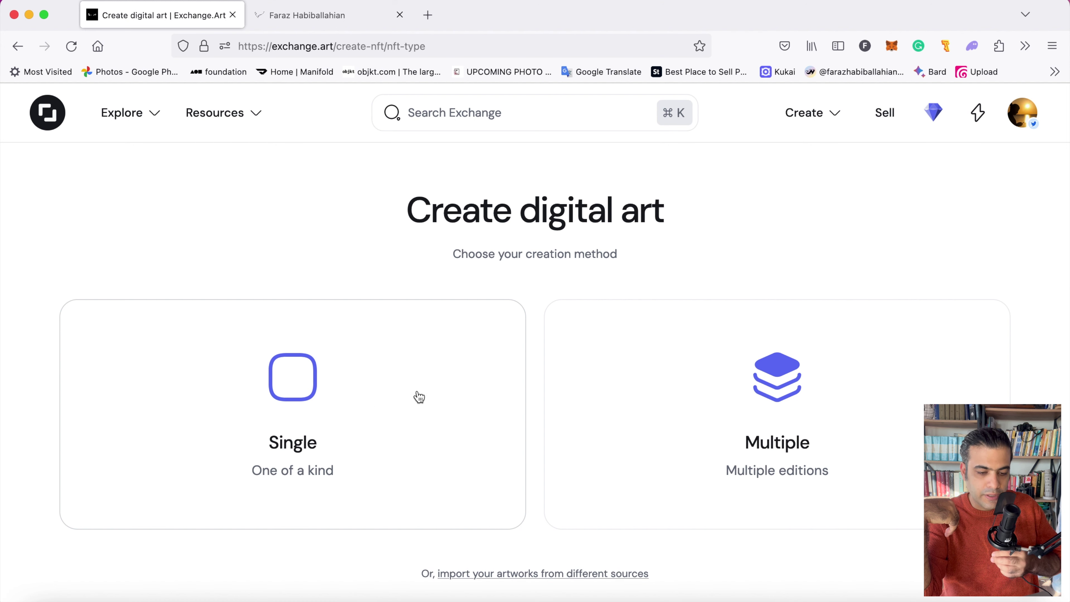
{"action": "left_click", "coordinate": [303, 411]}
{"action": "scroll", "coordinate": [304, 411], "scroll_direction": "down", "scroll_amount": 6}
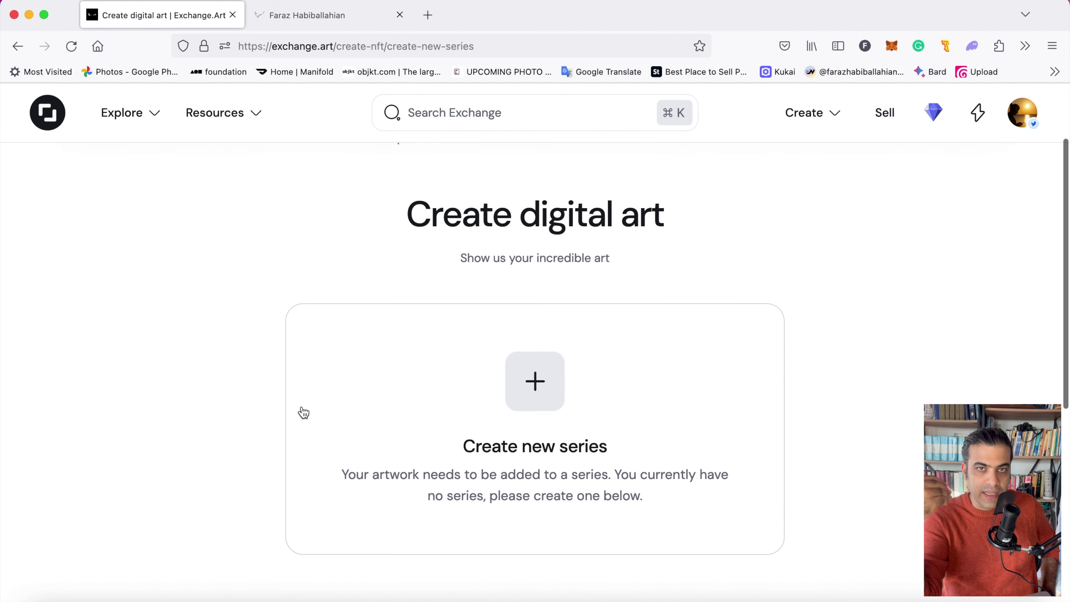
{"action": "scroll", "coordinate": [303, 411], "scroll_direction": "up", "scroll_amount": 4}
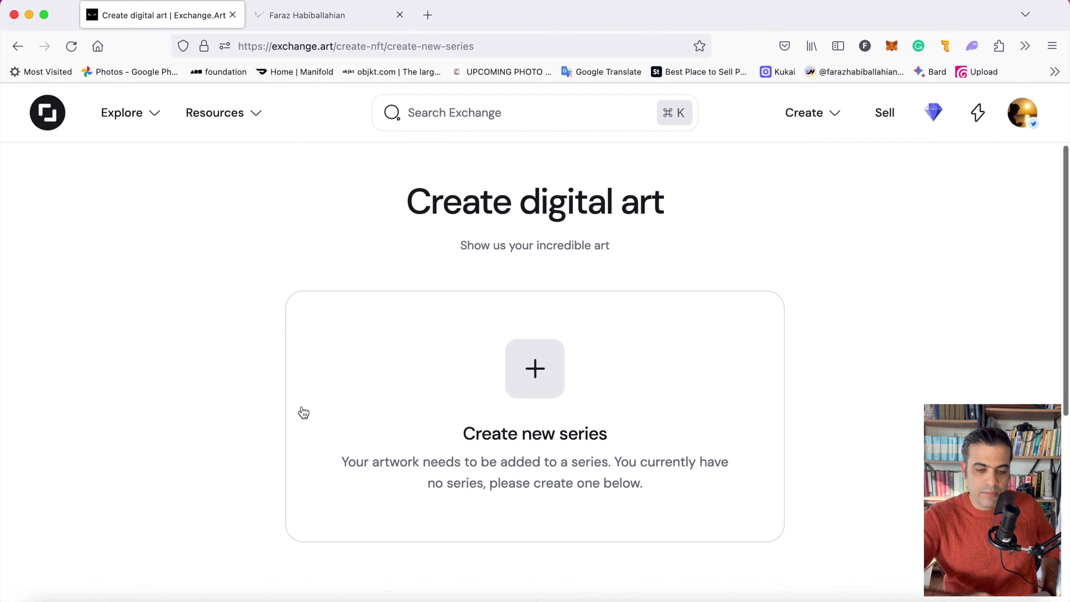
{"action": "scroll", "coordinate": [303, 411], "scroll_direction": "up", "scroll_amount": 3}
{"action": "scroll", "coordinate": [304, 412], "scroll_direction": "down", "scroll_amount": 3}
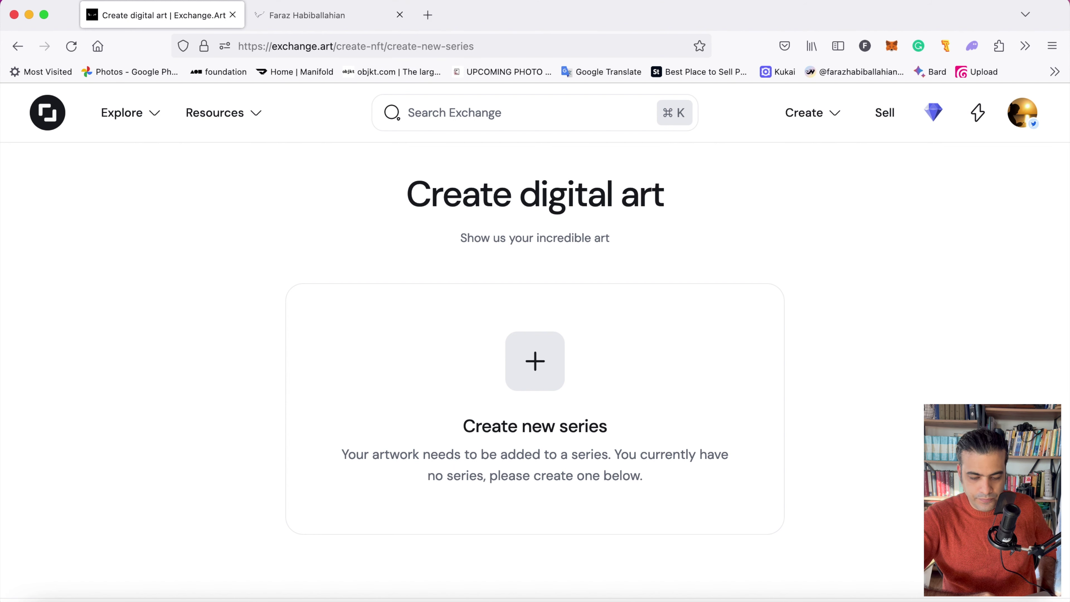
Start a new series and open the "m" folder on the Desktop to pick its avatar image
{"action": "left_click", "coordinate": [531, 364]}
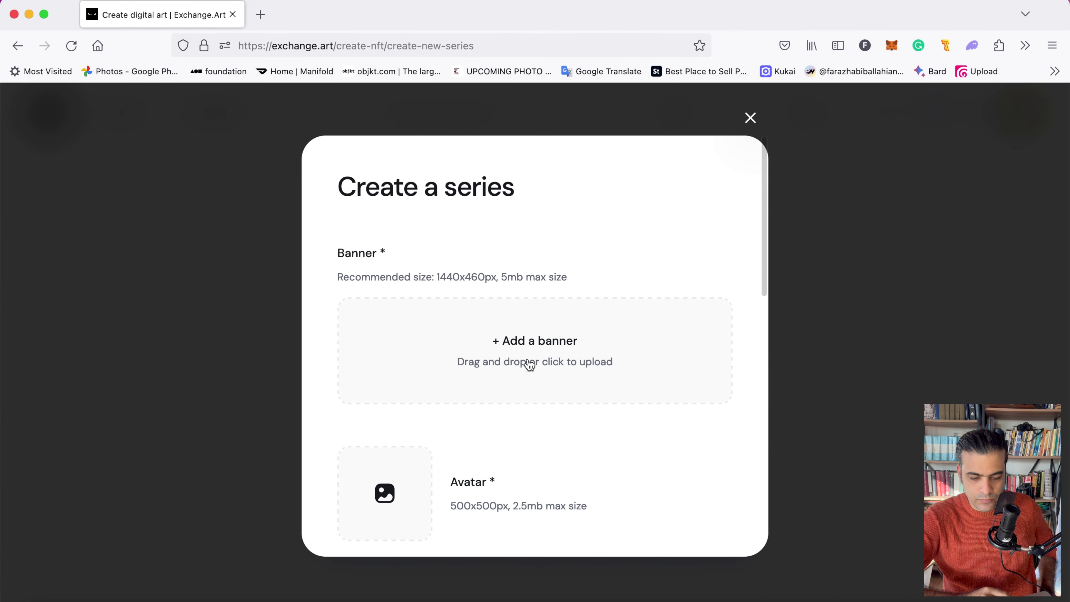
{"action": "left_click", "coordinate": [385, 495]}
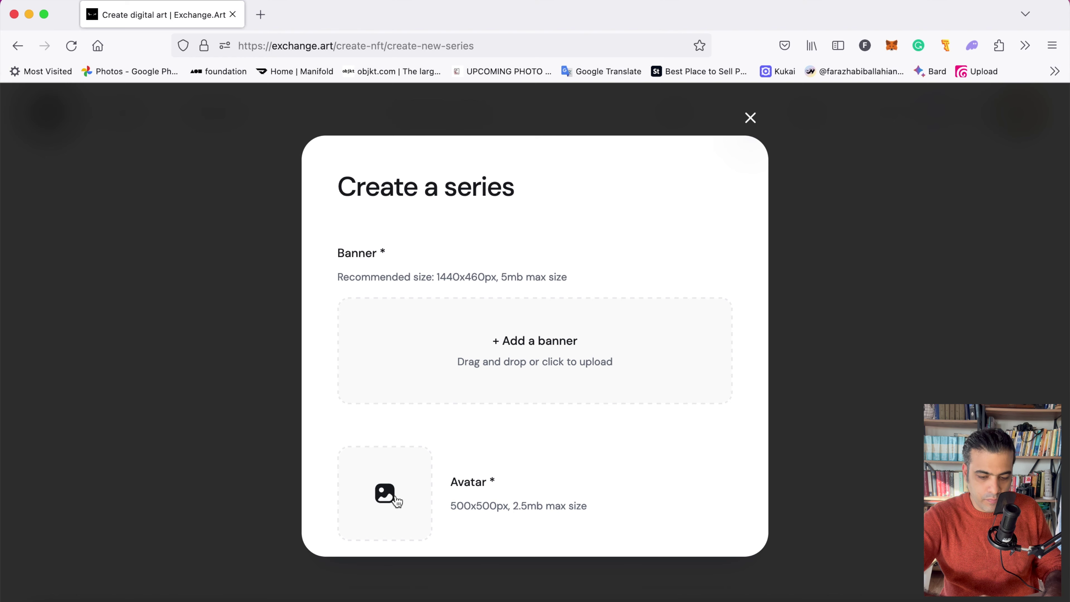
{"action": "left_click", "coordinate": [396, 501]}
{"action": "left_click", "coordinate": [210, 82]}
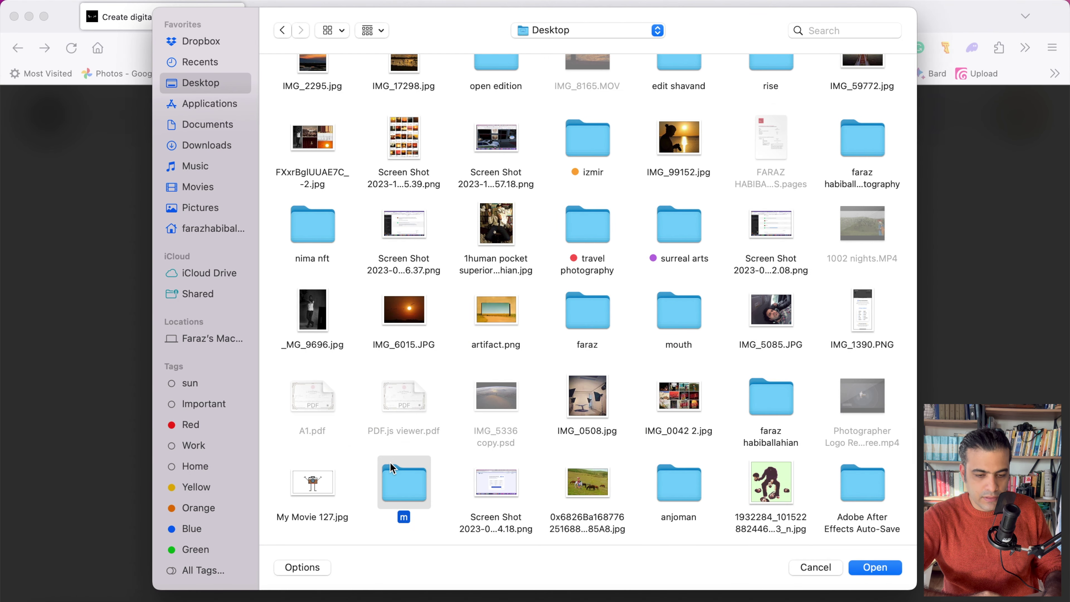
{"action": "key", "text": "Return"}
{"action": "right_click", "coordinate": [477, 416]}
{"action": "left_click", "coordinate": [604, 404]}
Change how the folder's files are displayed, preview the flame dance photos and use one as the series avatar
{"action": "left_click", "coordinate": [372, 30]}
{"action": "left_click", "coordinate": [332, 30]}
{"action": "left_click", "coordinate": [337, 105]}
{"action": "left_click", "coordinate": [432, 354]}
{"action": "key", "text": "space"}
{"action": "key", "text": "Up"}
{"action": "key", "text": "Up"}
{"action": "key", "text": "Up"}
{"action": "key", "text": "Up"}
{"action": "key", "text": "Up"}
{"action": "key", "text": "Up"}
{"action": "key", "text": "Escape"}
{"action": "key", "text": "Escape"}
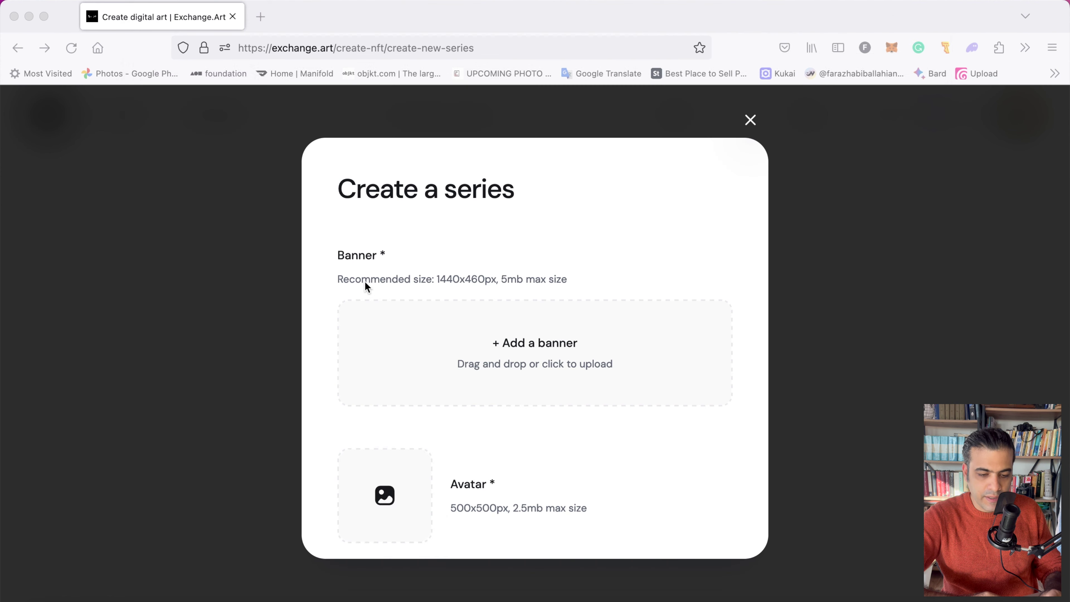
Name the series "A Dance in Flames"
{"action": "scroll", "coordinate": [439, 425], "scroll_direction": "down", "scroll_amount": 5}
{"action": "left_click", "coordinate": [444, 416]}
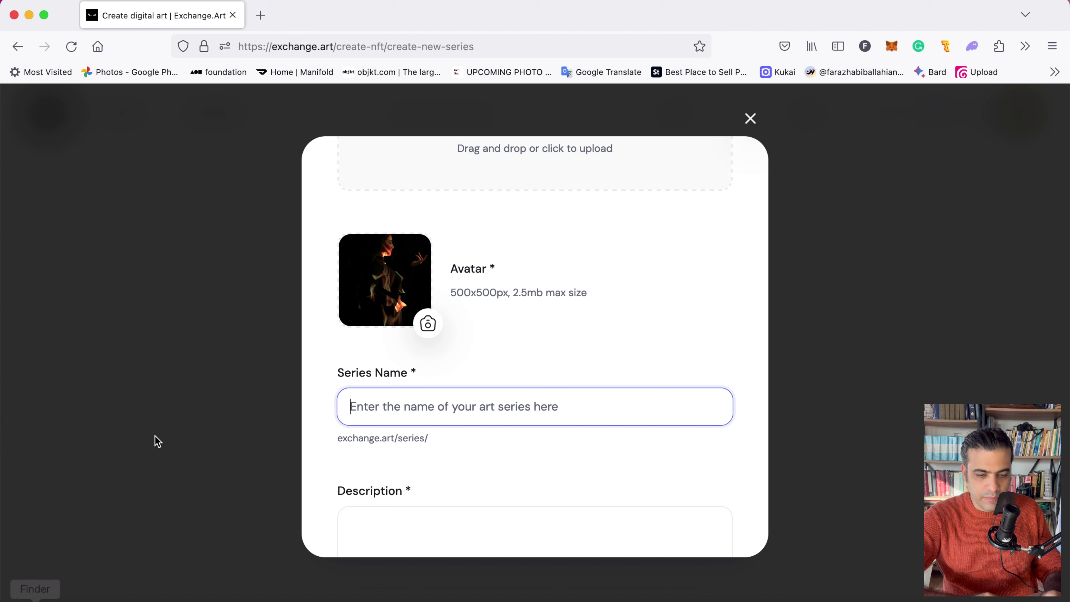
{"action": "type", "text": "A Dance in Flames"}
Enter the series description starting "'A Dance in Flames' captures the mesmerizing synergy between the ethereal movements of a woman", with the title in single quotes
{"action": "left_click", "coordinate": [463, 532]}
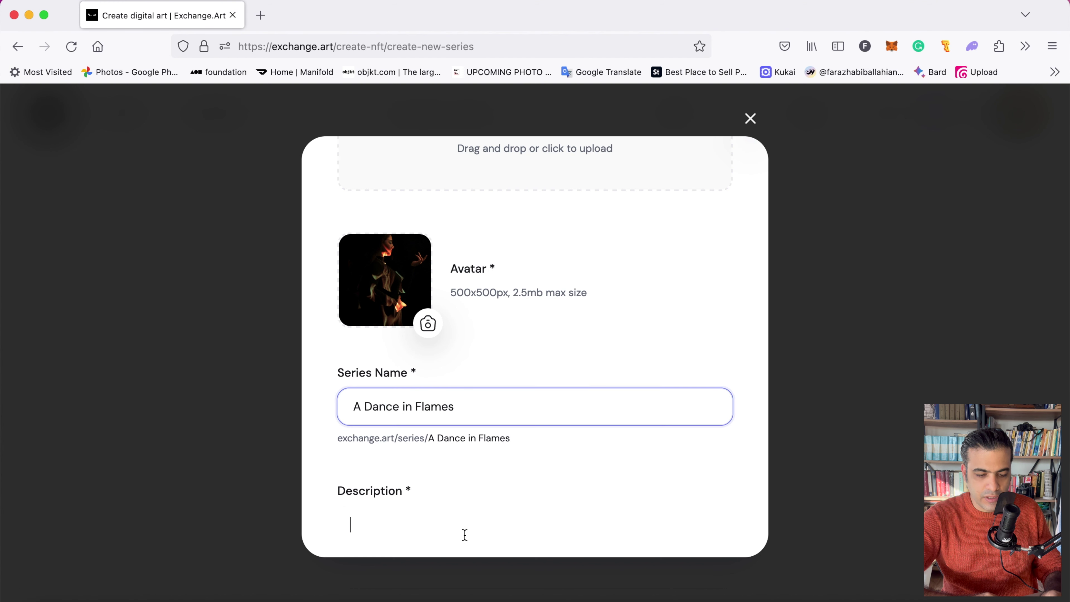
{"action": "scroll", "coordinate": [484, 430], "scroll_direction": "down", "scroll_amount": 5}
{"action": "type", "text": "A Dance in Flames' captures the mesmerizing synergy between the ethereal movements of a woman immersed in the dance of fire, revealing the delicate balance between strength and grace amidst the flickering embers."}
{"action": "scroll", "coordinate": [379, 321], "scroll_direction": "down", "scroll_amount": 1}
{"action": "left_click", "coordinate": [353, 302]}
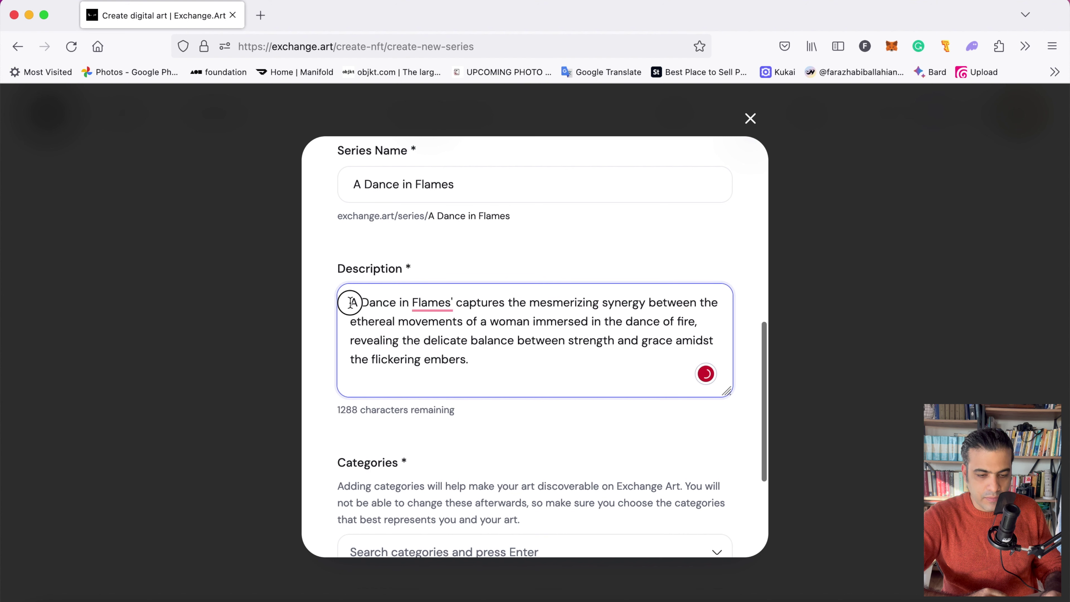
{"action": "type", "text": "'"}
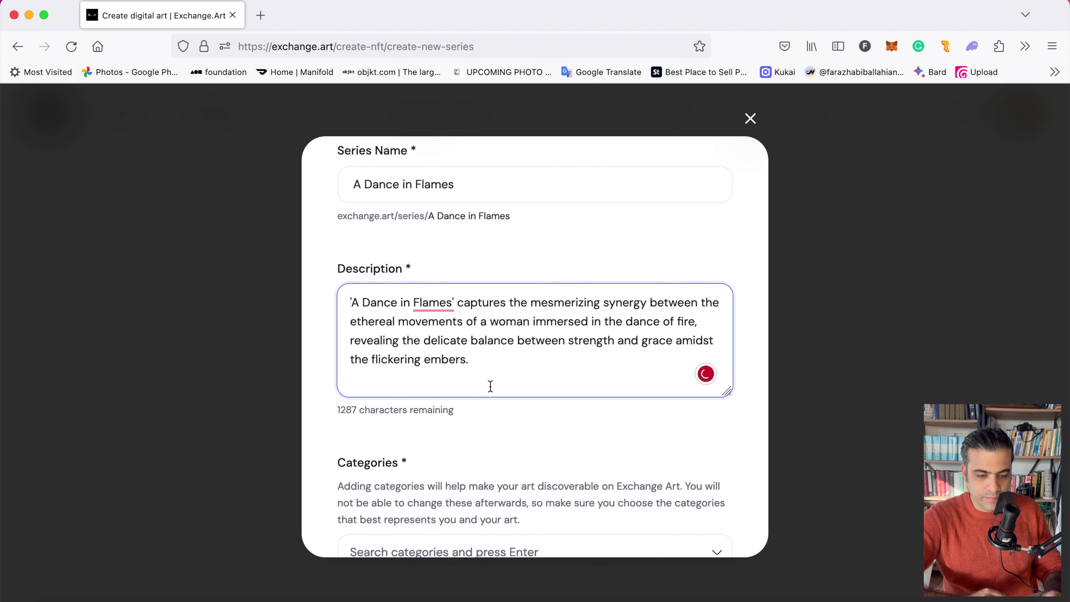
Add Photography as the category of the series
{"action": "scroll", "coordinate": [567, 511], "scroll_direction": "down", "scroll_amount": 3}
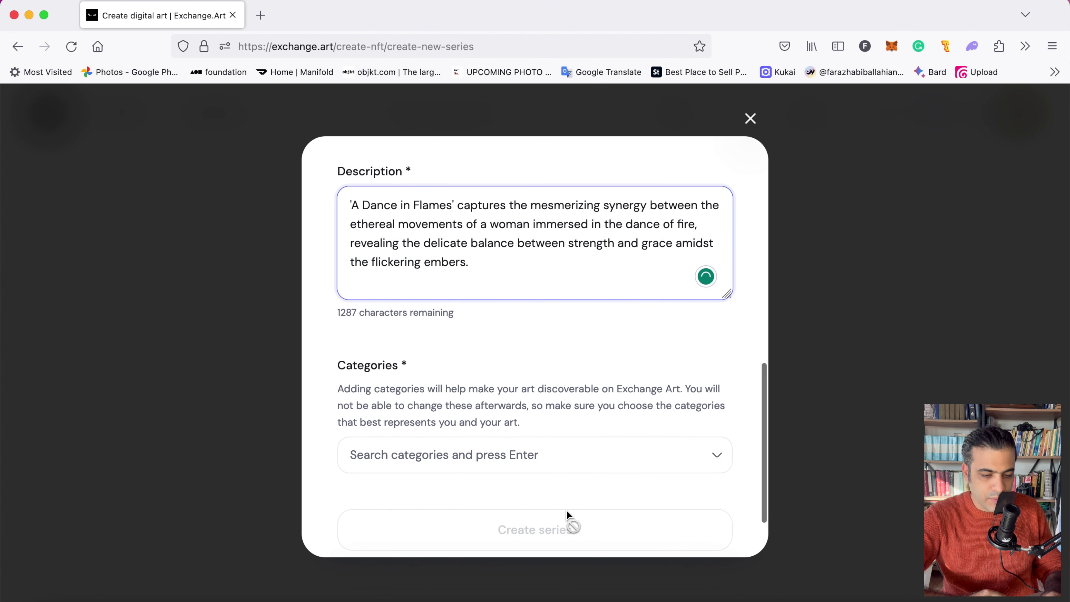
{"action": "left_click", "coordinate": [500, 463]}
{"action": "scroll", "coordinate": [500, 466], "scroll_direction": "down", "scroll_amount": 5}
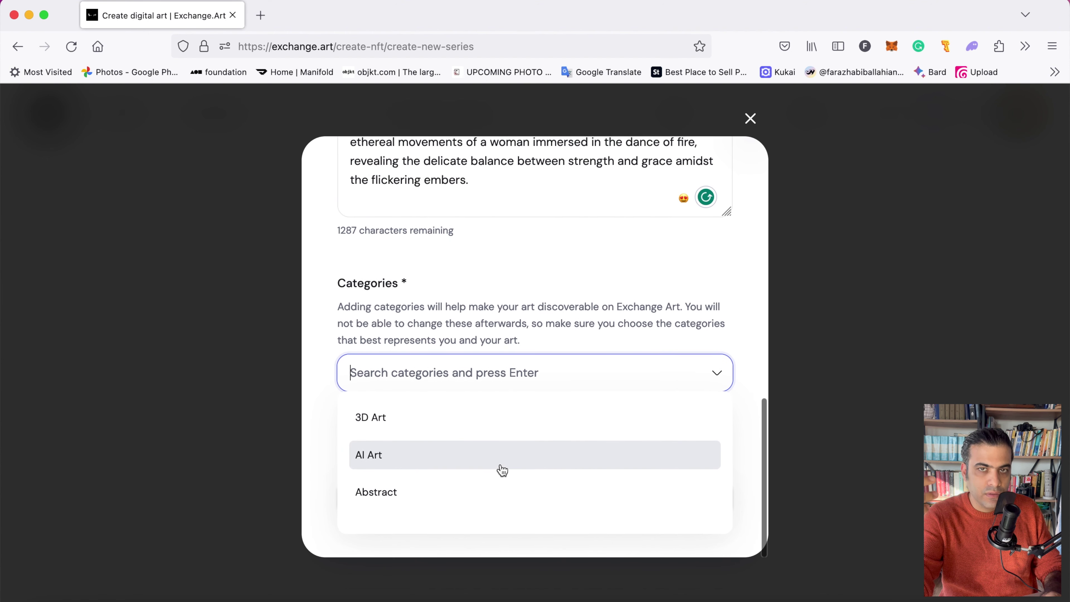
{"action": "scroll", "coordinate": [500, 464], "scroll_direction": "down", "scroll_amount": 8}
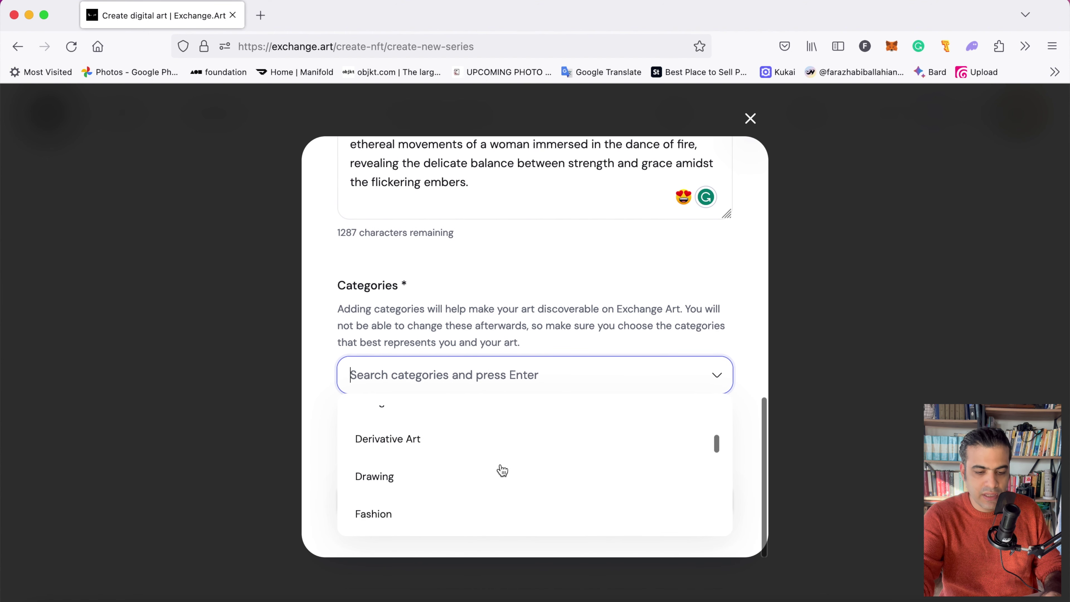
{"action": "scroll", "coordinate": [502, 470], "scroll_direction": "down", "scroll_amount": 8}
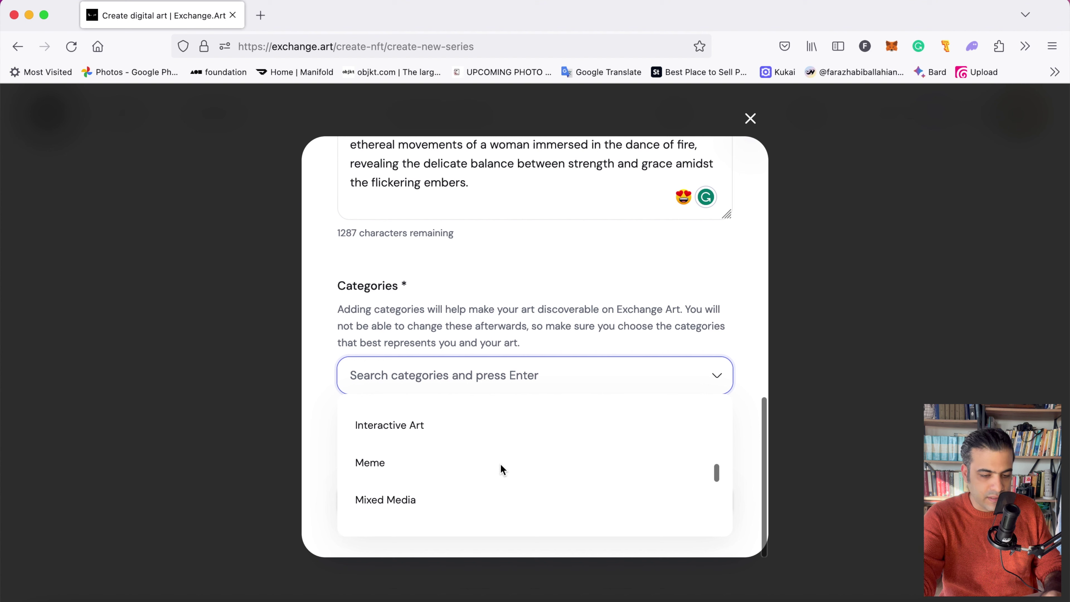
{"action": "left_click", "coordinate": [444, 438]}
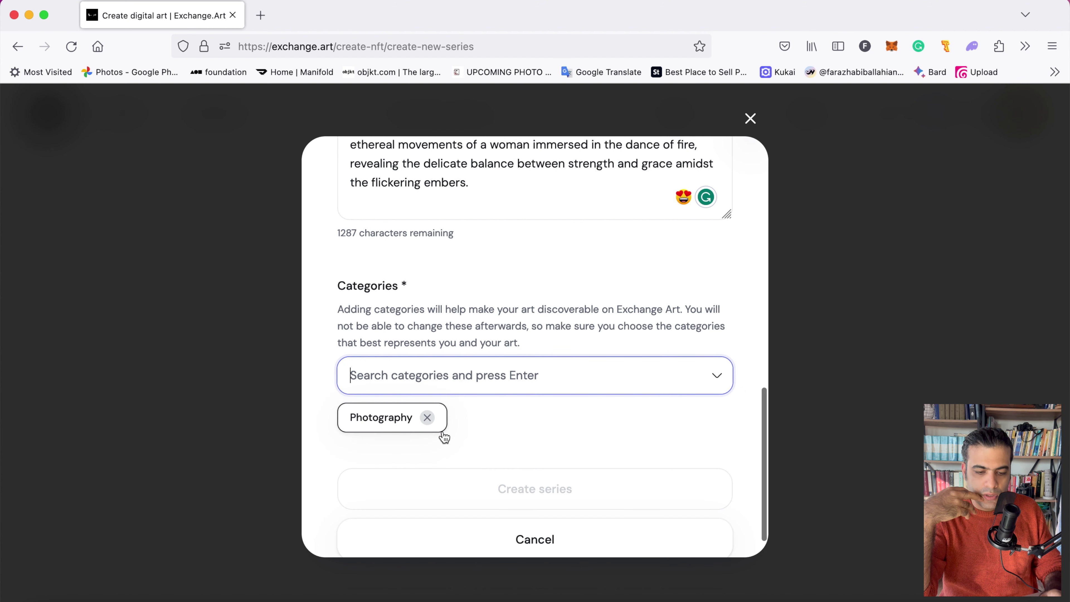
{"action": "scroll", "coordinate": [491, 459], "scroll_direction": "down", "scroll_amount": 2}
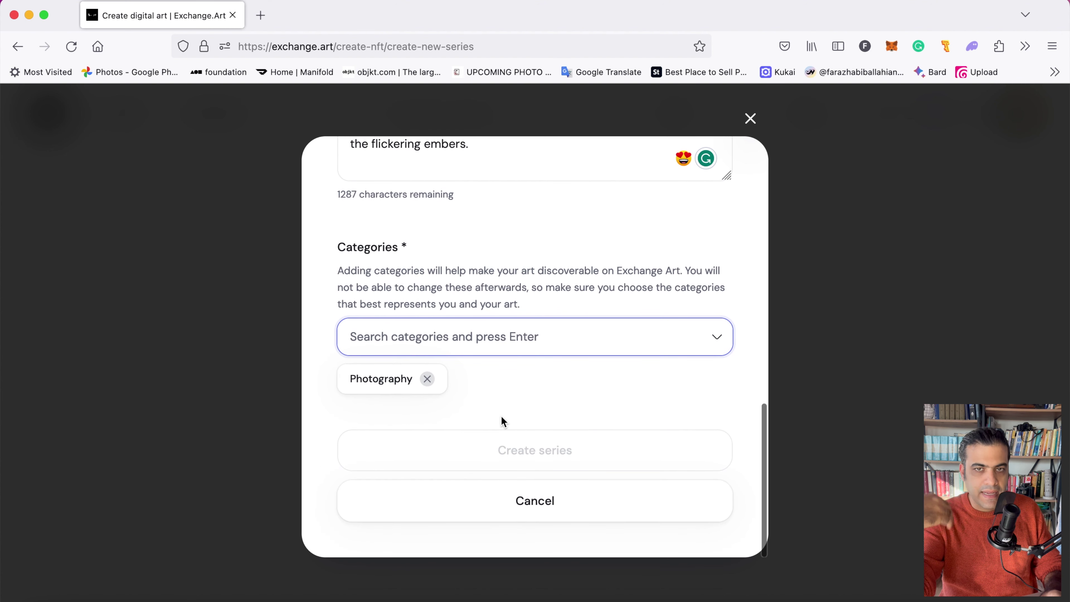
Upload IMG_1327.JPG from the "m" folder as the banner of the series
{"action": "scroll", "coordinate": [500, 415], "scroll_direction": "up", "scroll_amount": 5}
{"action": "scroll", "coordinate": [500, 415], "scroll_direction": "down", "scroll_amount": 1}
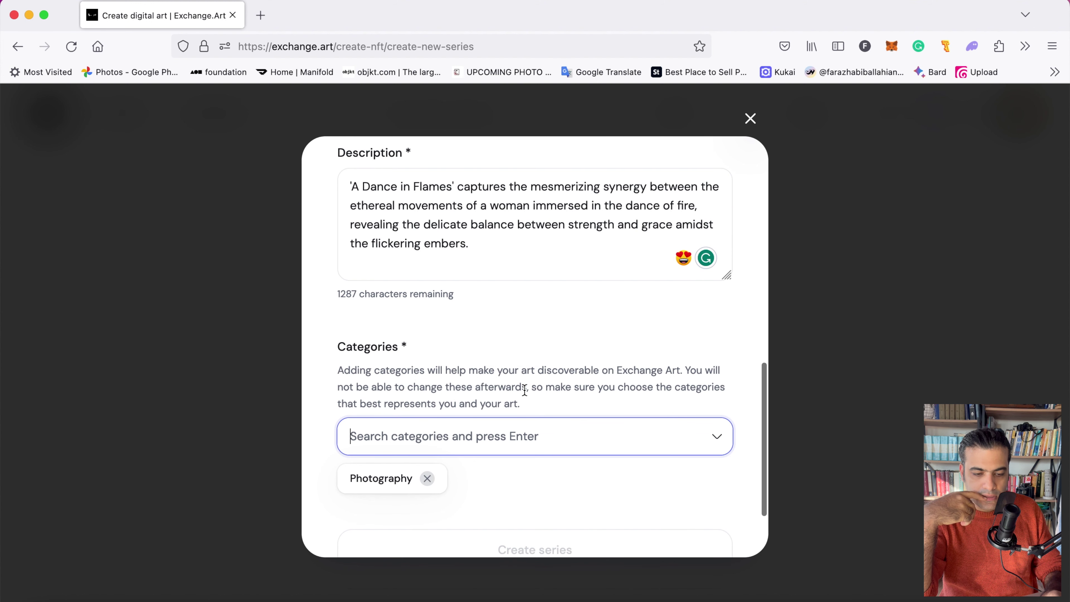
{"action": "scroll", "coordinate": [659, 403], "scroll_direction": "up", "scroll_amount": 10}
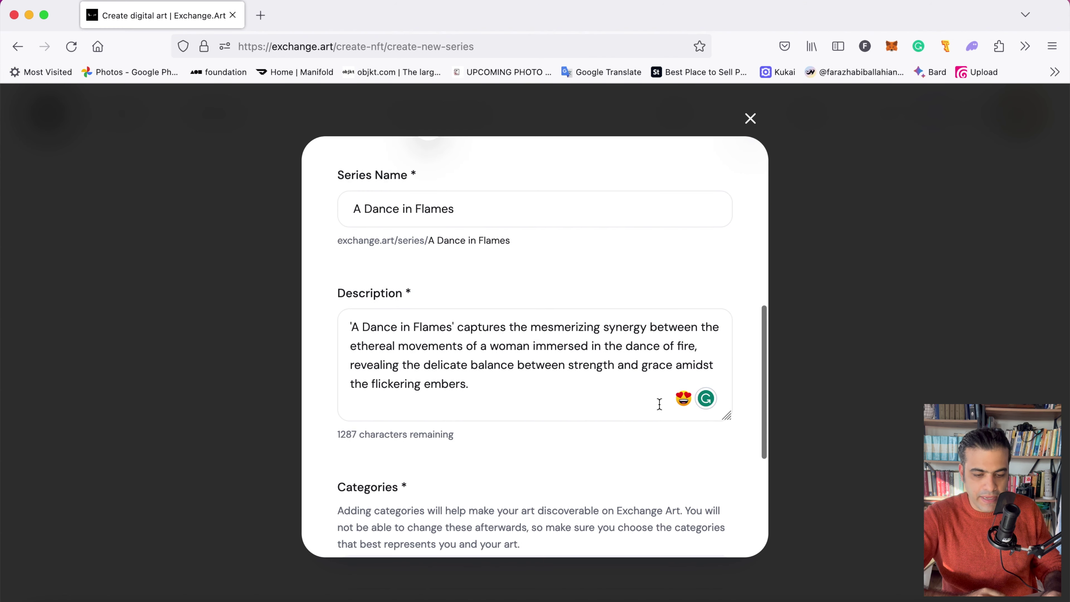
{"action": "scroll", "coordinate": [659, 403], "scroll_direction": "up", "scroll_amount": 5}
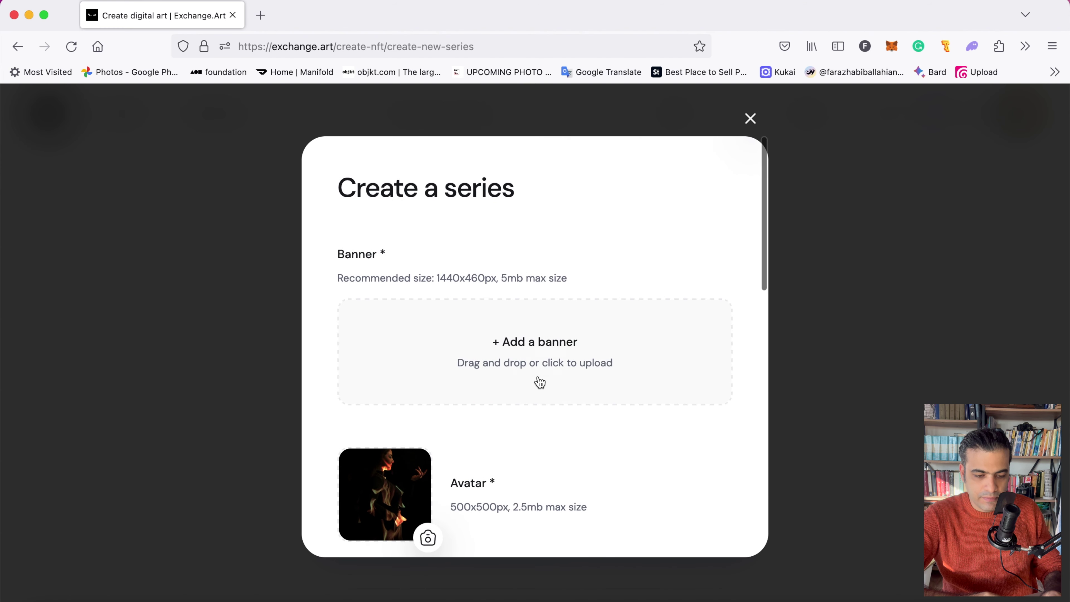
{"action": "left_click", "coordinate": [537, 381]}
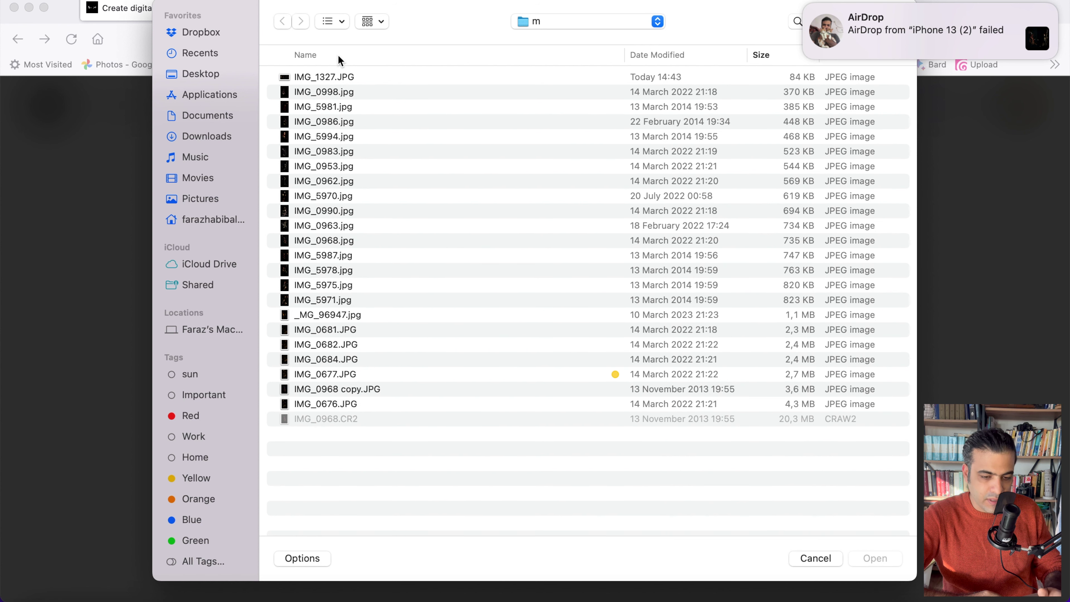
{"action": "double_click", "coordinate": [337, 76]}
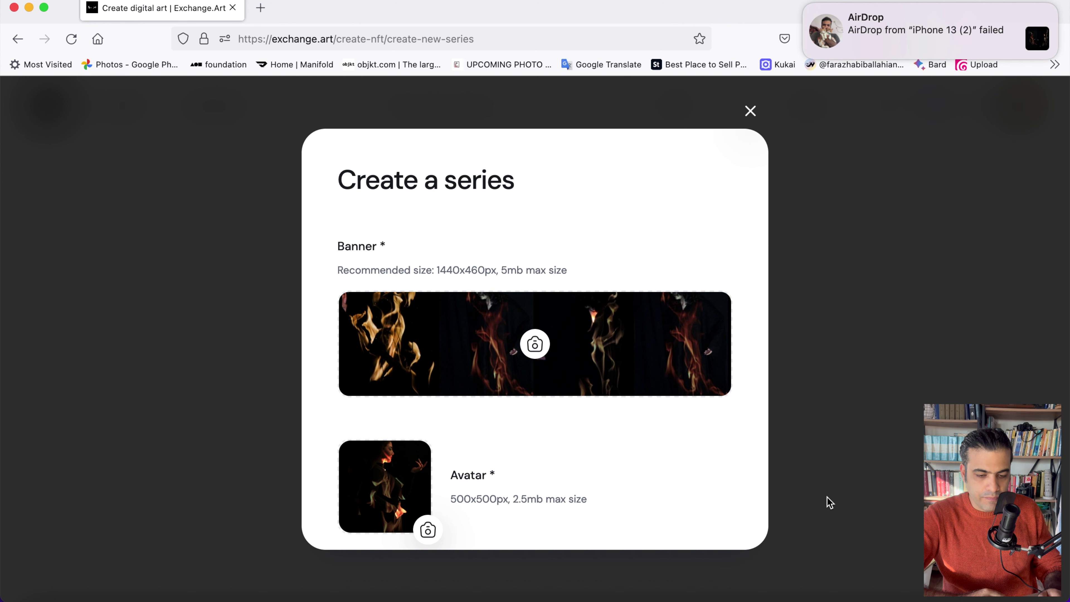
Dismiss the AirDrop notification, check the completed series form and create the series
{"action": "scroll", "coordinate": [694, 442], "scroll_direction": "down", "scroll_amount": 9}
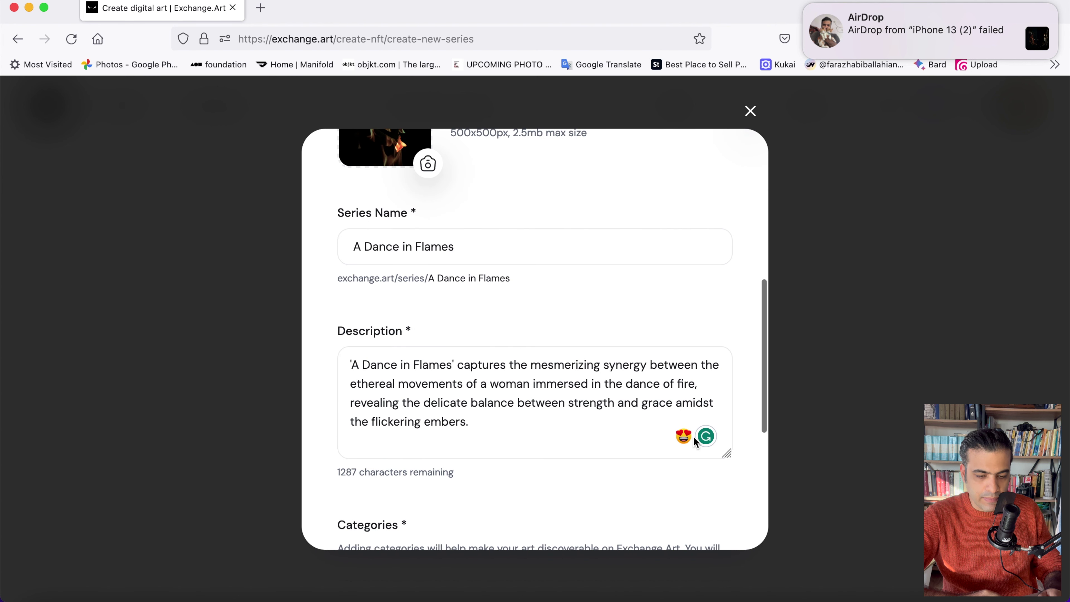
{"action": "left_click", "coordinate": [806, 10]}
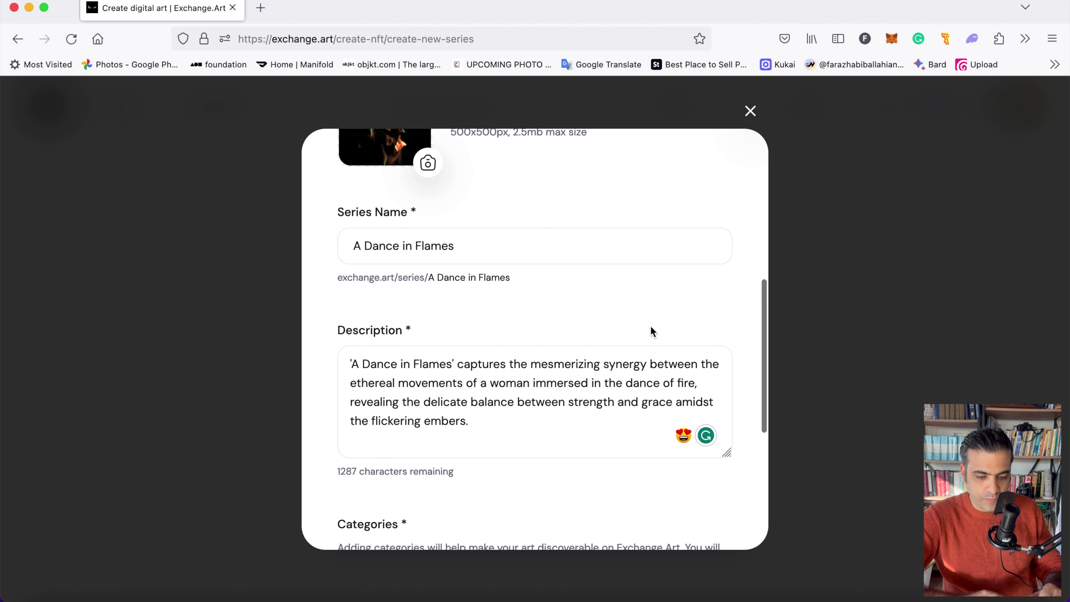
{"action": "scroll", "coordinate": [651, 331], "scroll_direction": "up", "scroll_amount": 9}
{"action": "scroll", "coordinate": [651, 332], "scroll_direction": "down", "scroll_amount": 10}
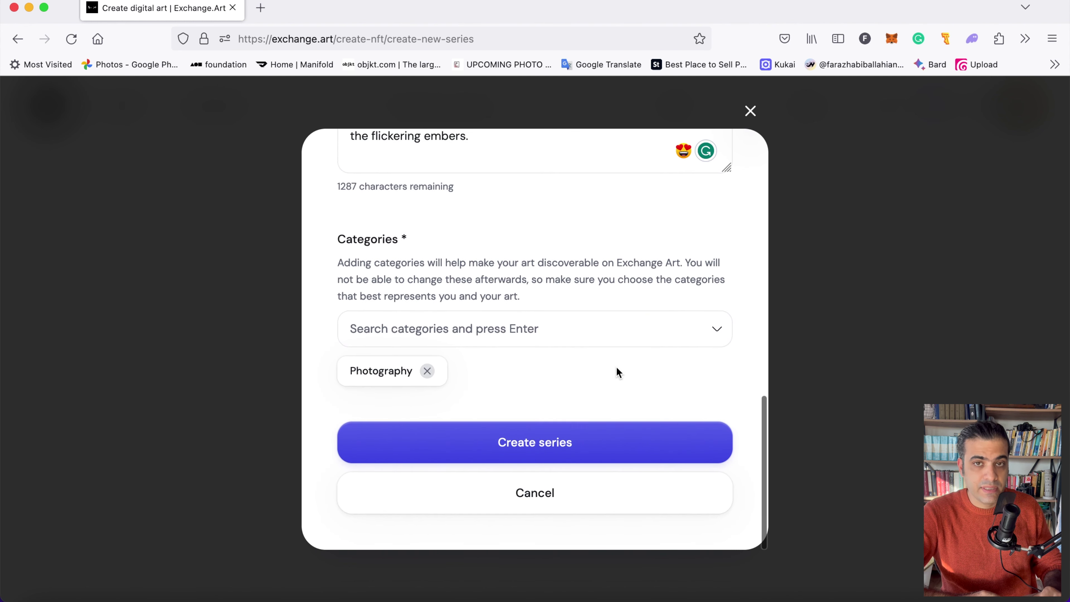
{"action": "left_click", "coordinate": [553, 443]}
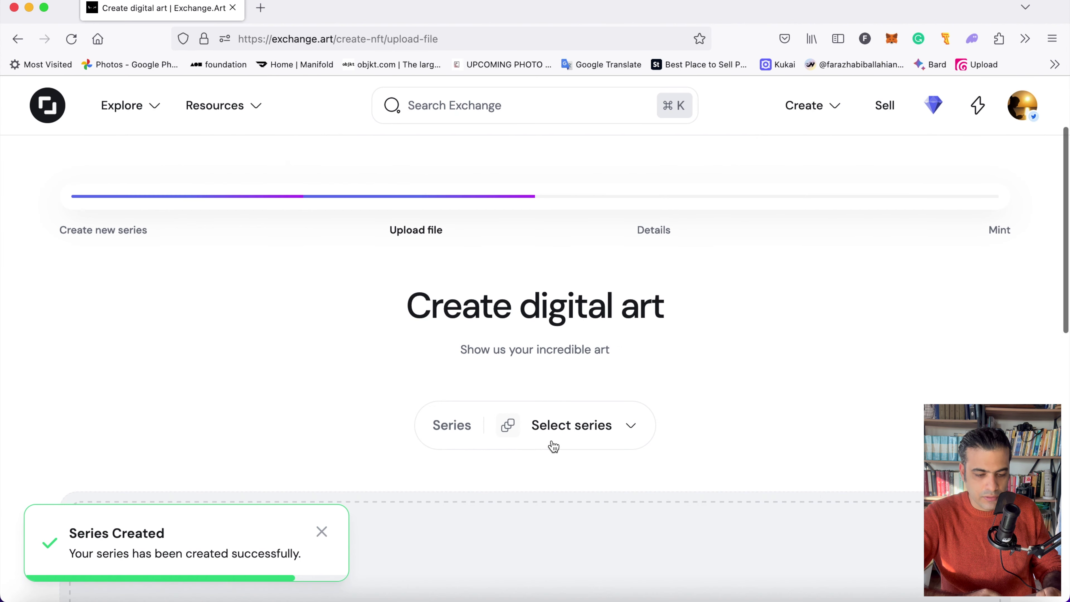
Assign the new artwork to the "A Dance in Flames" series
{"action": "scroll", "coordinate": [508, 473], "scroll_direction": "down", "scroll_amount": 6}
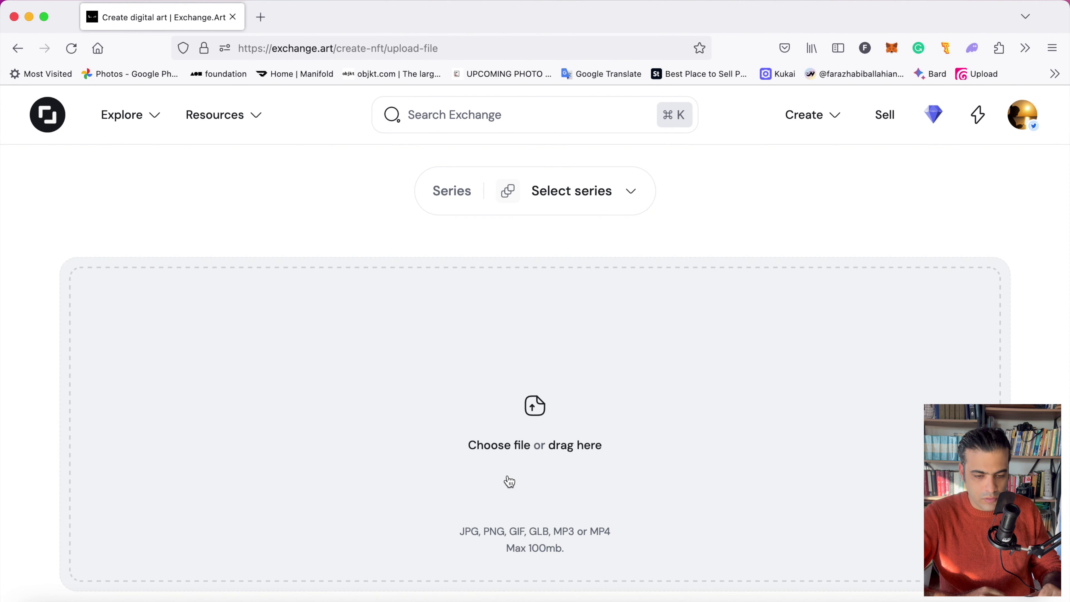
{"action": "scroll", "coordinate": [508, 473], "scroll_direction": "up", "scroll_amount": 6}
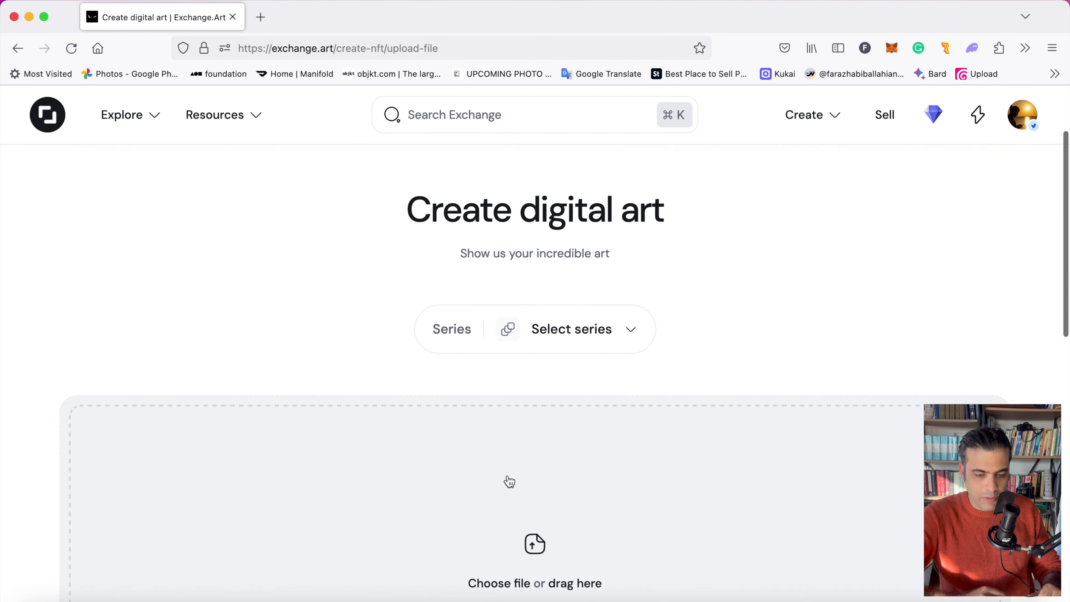
{"action": "scroll", "coordinate": [509, 480], "scroll_direction": "down", "scroll_amount": 1}
{"action": "scroll", "coordinate": [571, 358], "scroll_direction": "up", "scroll_amount": 2}
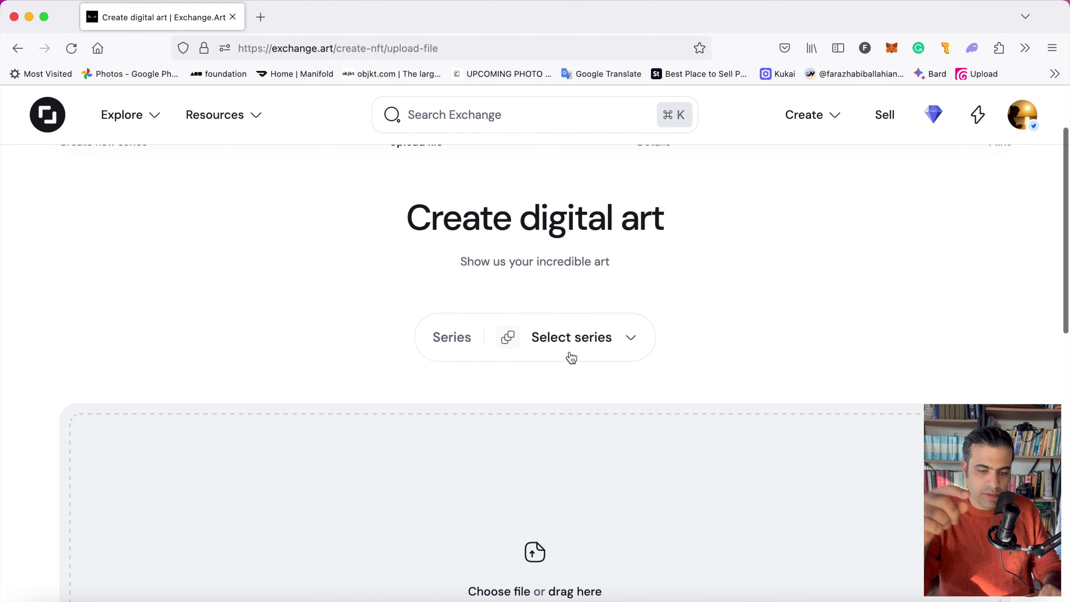
{"action": "left_click", "coordinate": [626, 339]}
{"action": "left_click", "coordinate": [531, 406]}
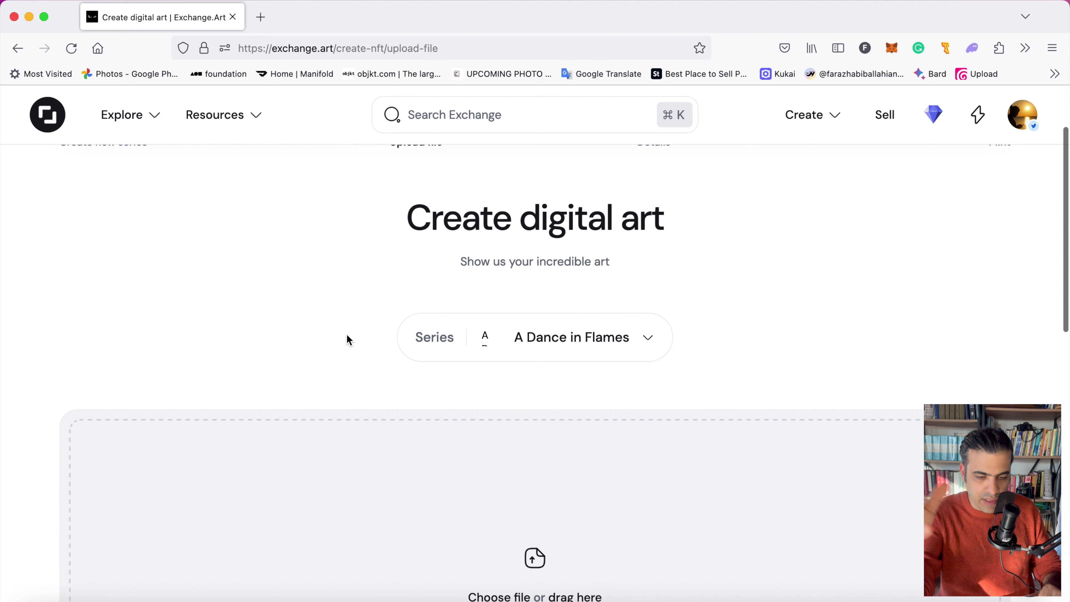
Preview IMG_0963.jpg from the "m" folder in Finder and add it as the artwork file
{"action": "scroll", "coordinate": [555, 438], "scroll_direction": "down", "scroll_amount": 4}
{"action": "scroll", "coordinate": [556, 438], "scroll_direction": "down", "scroll_amount": 1}
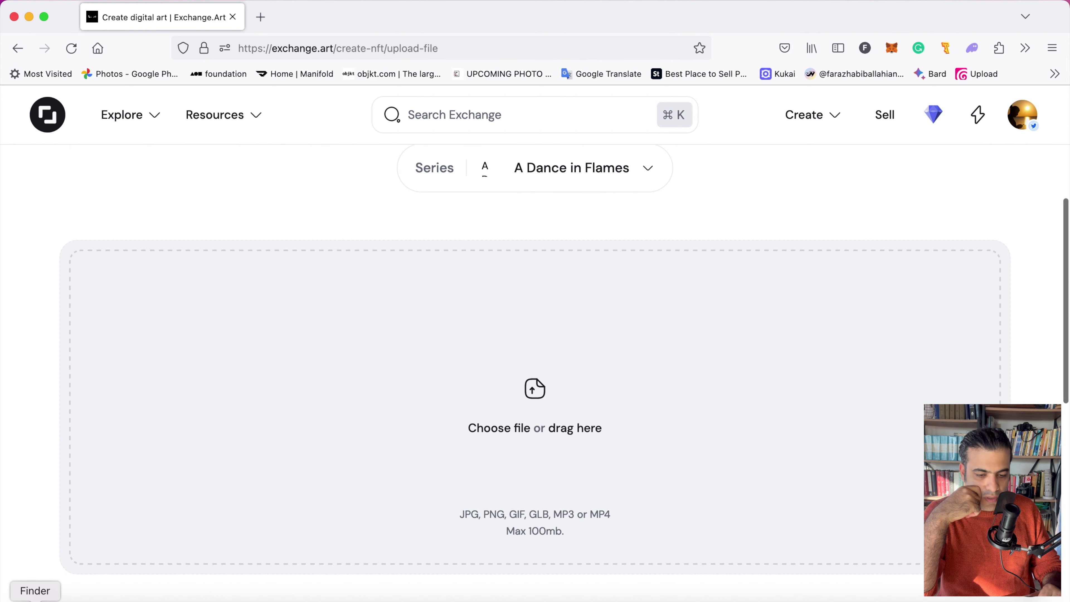
{"action": "left_click", "coordinate": [35, 599]}
{"action": "key", "text": "space"}
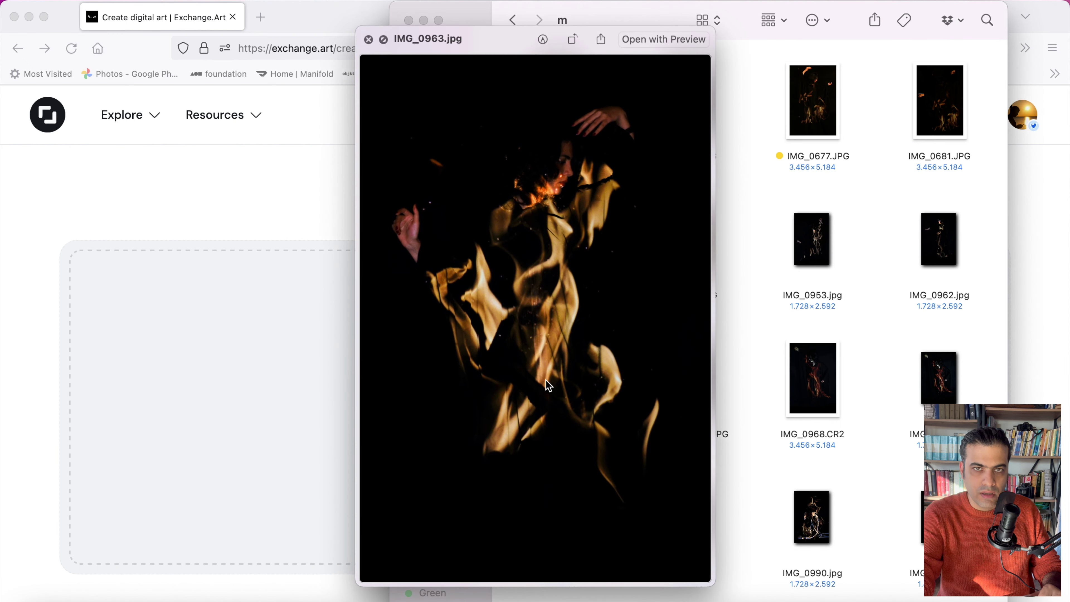
{"action": "key", "text": "space"}
{"action": "left_click_drag", "start_coordinate": [514, 377], "coordinate": [314, 406]}
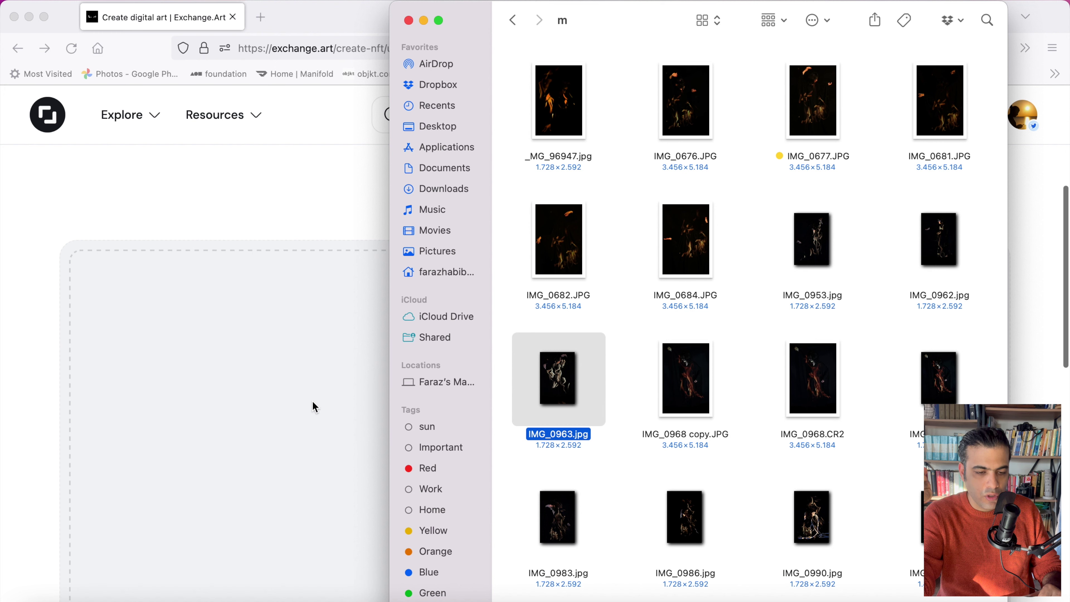
{"action": "left_click", "coordinate": [306, 162]}
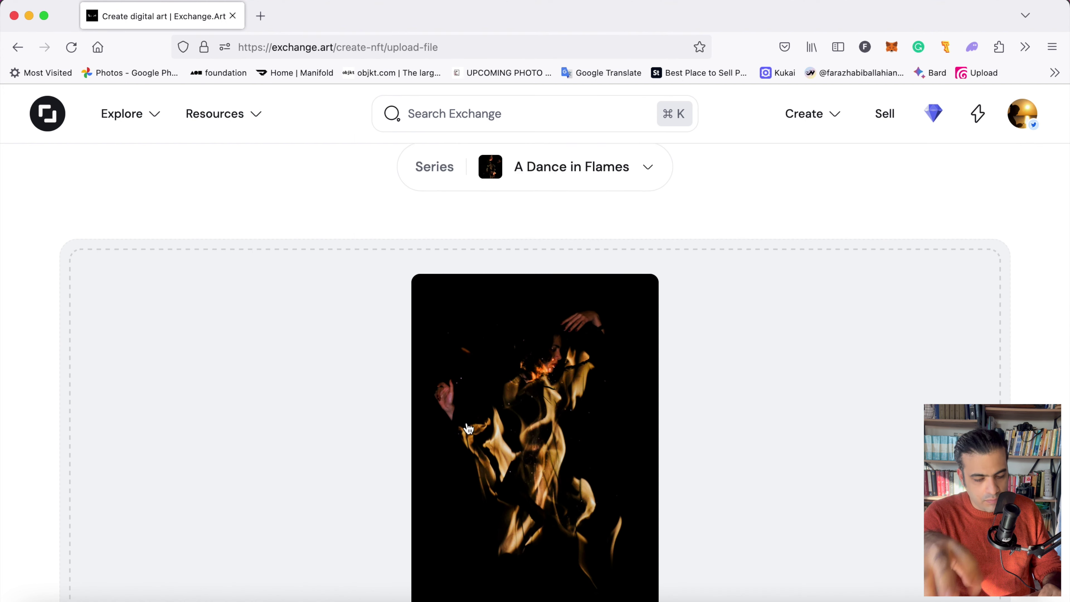
Replace the uploaded artwork file with IMG_0963.jpg from the "m" folder
{"action": "scroll", "coordinate": [473, 434], "scroll_direction": "down", "scroll_amount": 3}
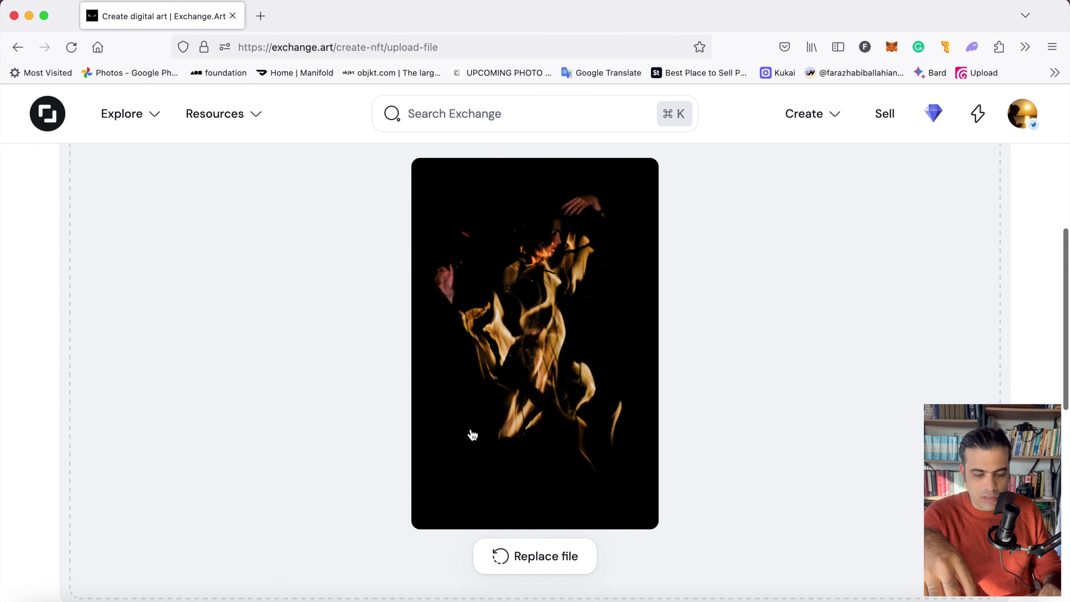
{"action": "left_click", "coordinate": [547, 448]}
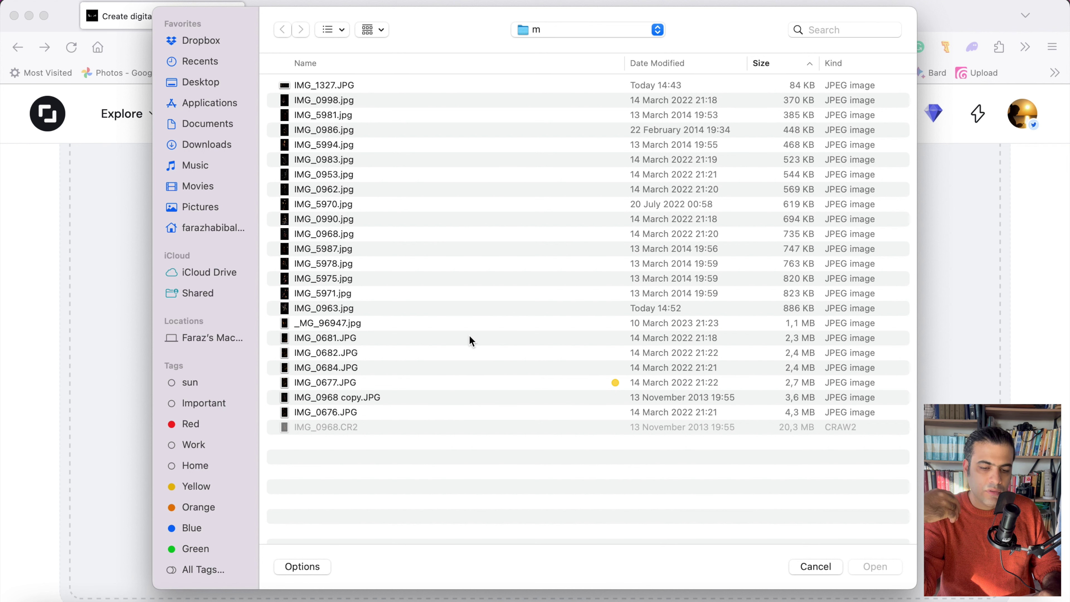
{"action": "double_click", "coordinate": [385, 310]}
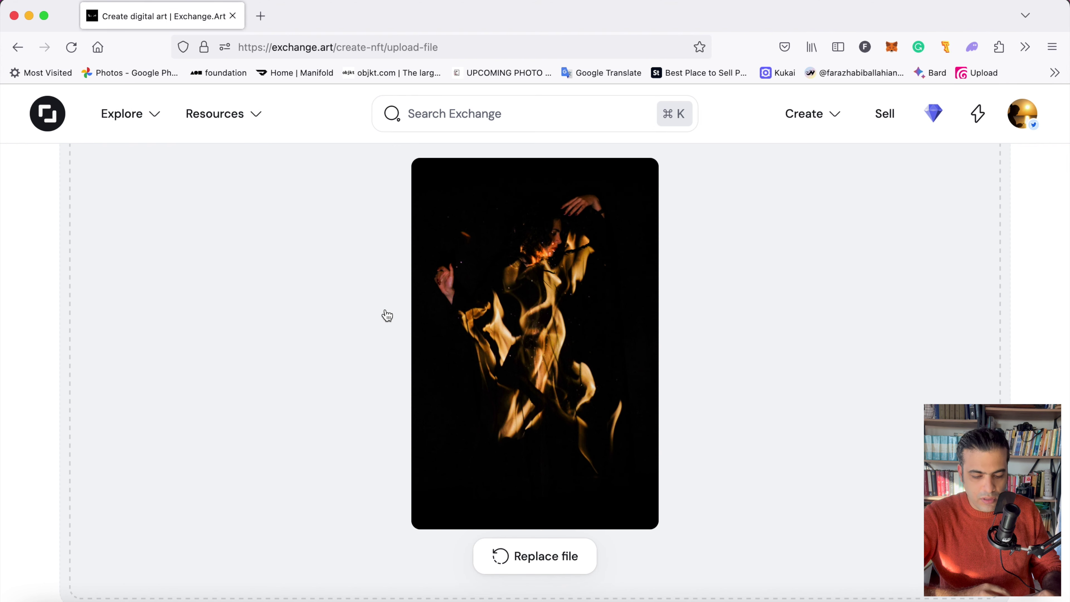
Check the uploaded artwork and its assigned series, and continue to the artwork details
{"action": "scroll", "coordinate": [516, 459], "scroll_direction": "down", "scroll_amount": 3}
{"action": "scroll", "coordinate": [518, 461], "scroll_direction": "up", "scroll_amount": 3}
{"action": "scroll", "coordinate": [518, 462], "scroll_direction": "up", "scroll_amount": 5}
{"action": "scroll", "coordinate": [519, 462], "scroll_direction": "down", "scroll_amount": 8}
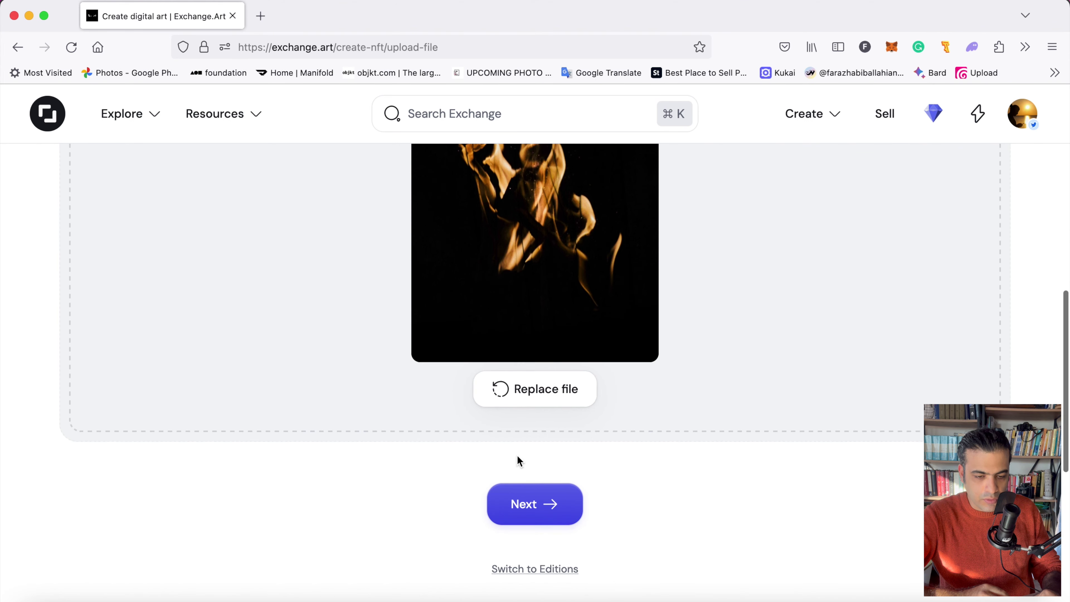
{"action": "scroll", "coordinate": [516, 456], "scroll_direction": "up", "scroll_amount": 10}
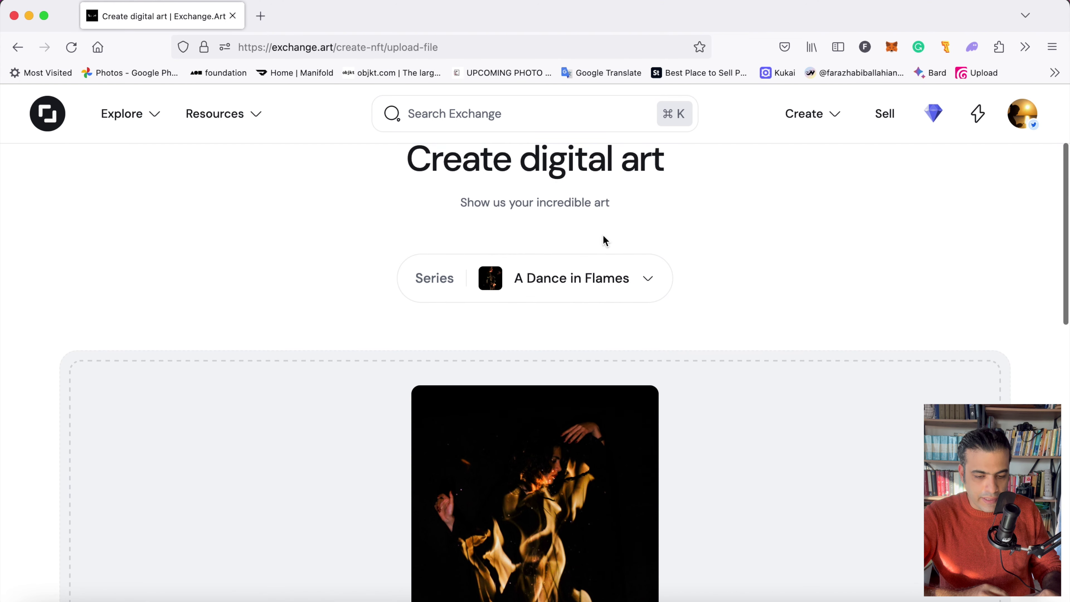
{"action": "scroll", "coordinate": [443, 333], "scroll_direction": "down", "scroll_amount": 8}
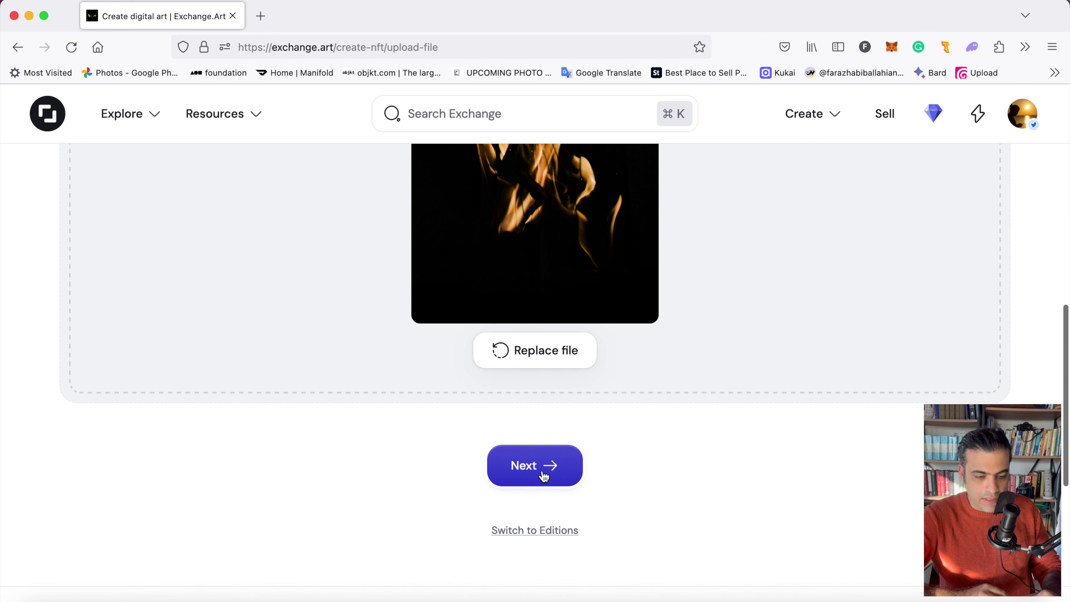
{"action": "left_click", "coordinate": [543, 475]}
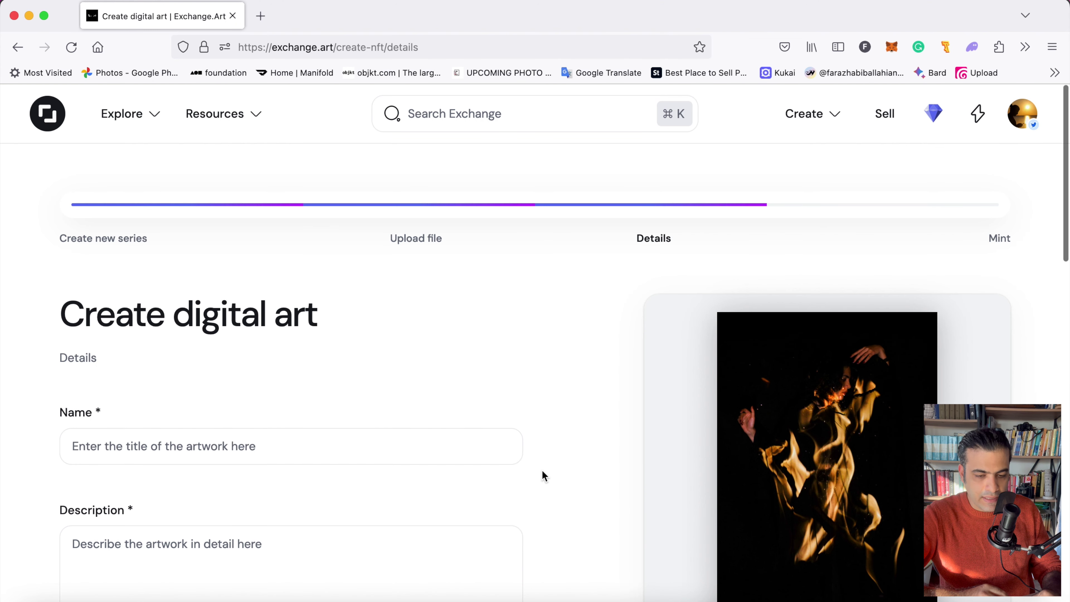
Enter "Phoenix Reverie" as the name of the artwork
{"action": "scroll", "coordinate": [542, 471], "scroll_direction": "down", "scroll_amount": 3}
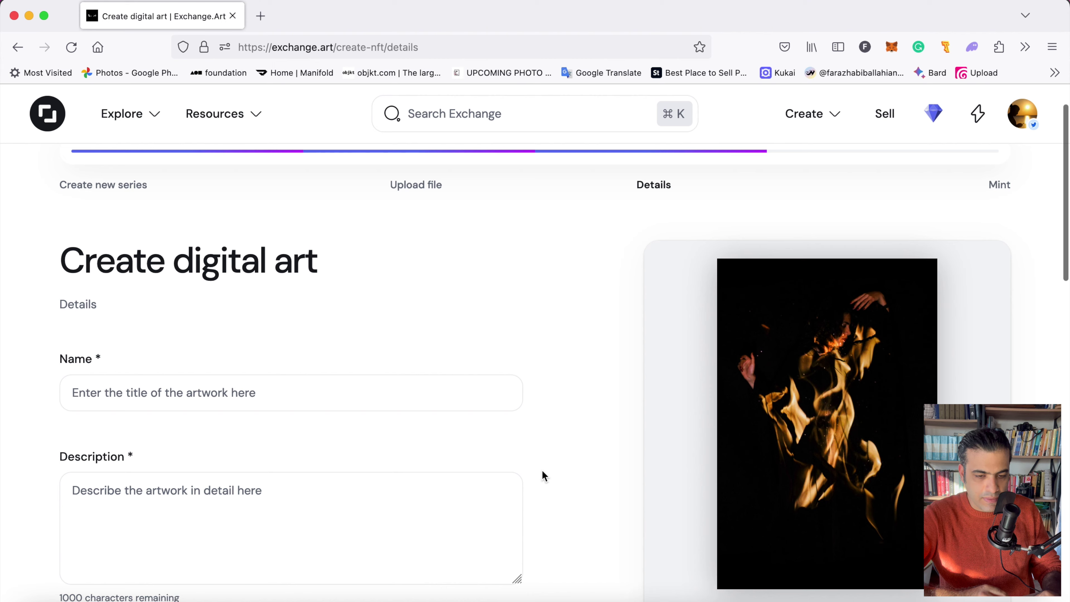
{"action": "scroll", "coordinate": [541, 470], "scroll_direction": "down", "scroll_amount": 6}
{"action": "left_click", "coordinate": [143, 287]}
{"action": "type", "text": "Phoenix Reverie"}
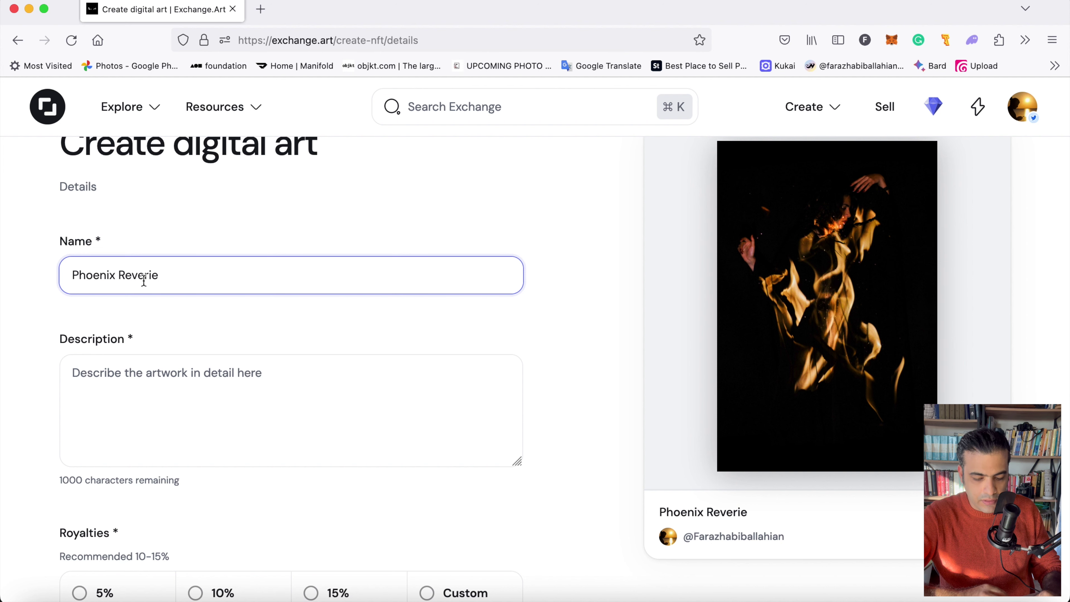
Describe the artwork as: "Caught in the ethereal choreography of flickering flames, a woman surrenders to the dance of rebirth, embodying the timeless resilience of the mythical phoenix"
{"action": "left_click", "coordinate": [165, 416]}
{"action": "type", "text": "Caught in the ethereal choreography of flickering flames, a woman surrenders to the dance of rebirth, embodying the timeless resilience of the mythical phoenix"}
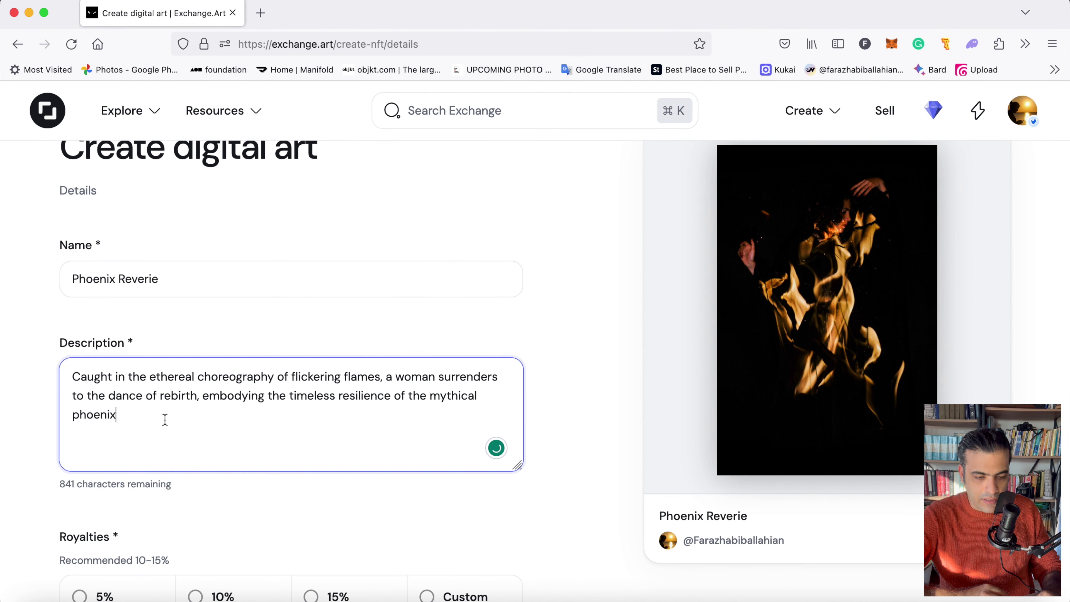
Set the artwork's royalties to 10% and choose the connected wallet as the address that receives them
{"action": "scroll", "coordinate": [164, 419], "scroll_direction": "down", "scroll_amount": 5}
{"action": "left_click", "coordinate": [197, 434]}
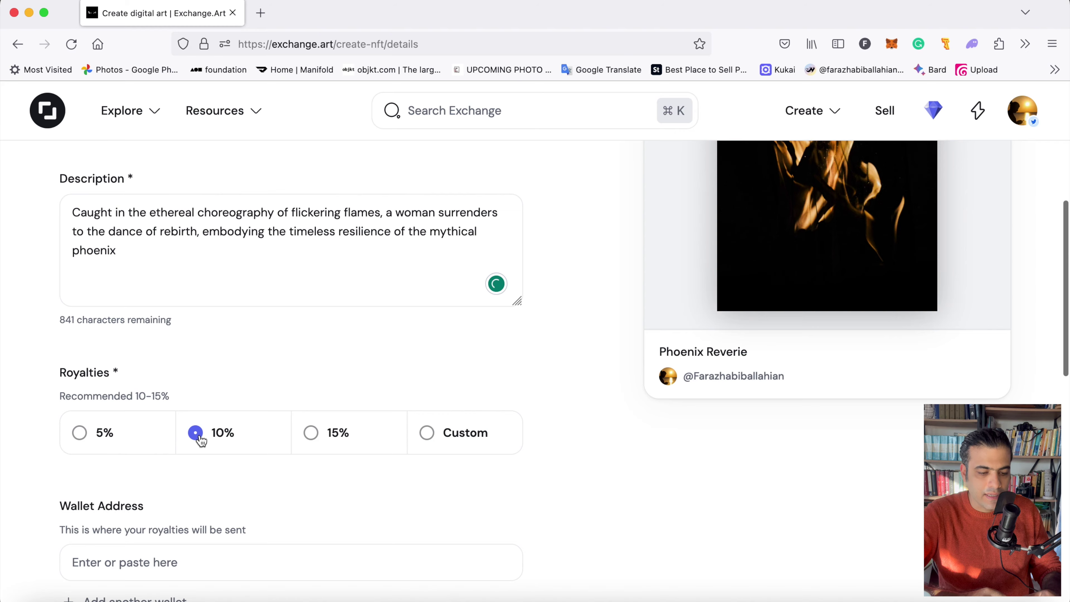
{"action": "scroll", "coordinate": [201, 440], "scroll_direction": "down", "scroll_amount": 3}
{"action": "left_click", "coordinate": [199, 438]}
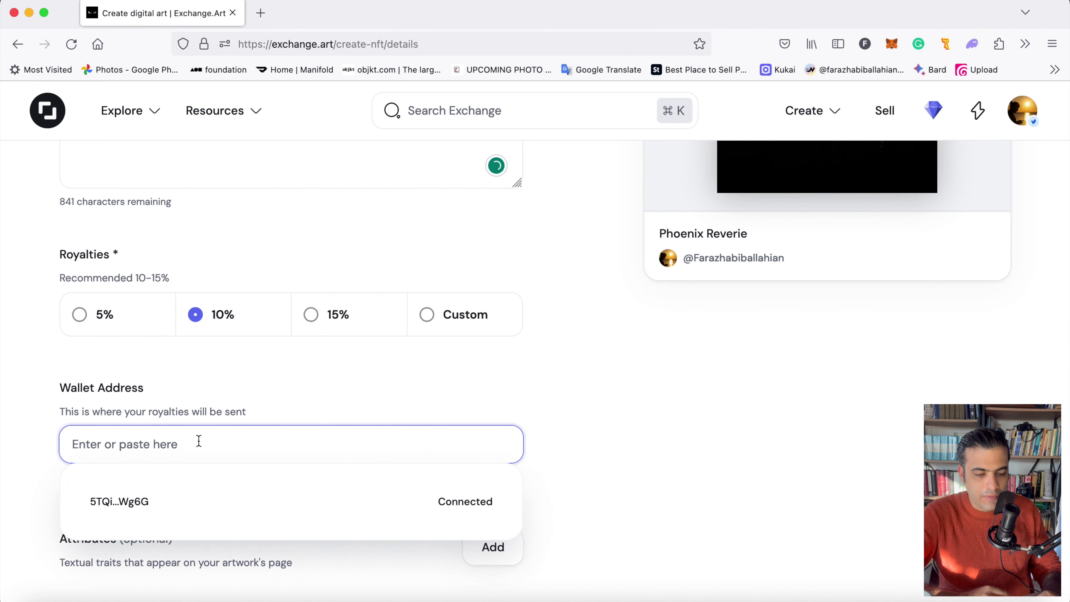
{"action": "left_click", "coordinate": [170, 503]}
Review the artwork's name, description, royalties, wallet address, optional attributes, lock setting and preview before minting
{"action": "scroll", "coordinate": [201, 487], "scroll_direction": "up", "scroll_amount": 10}
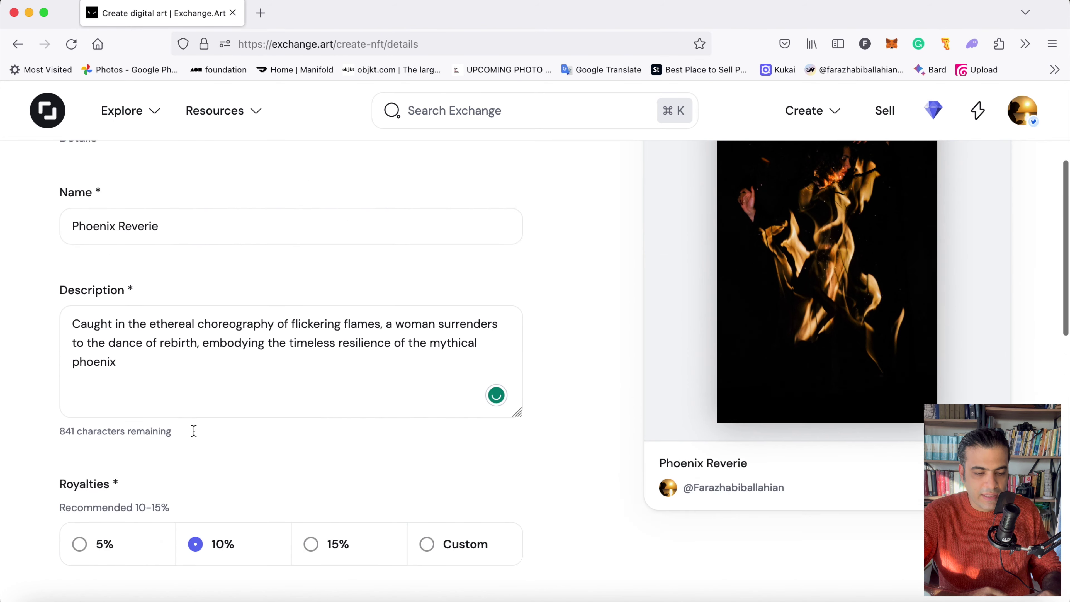
{"action": "scroll", "coordinate": [234, 444], "scroll_direction": "down", "scroll_amount": 9}
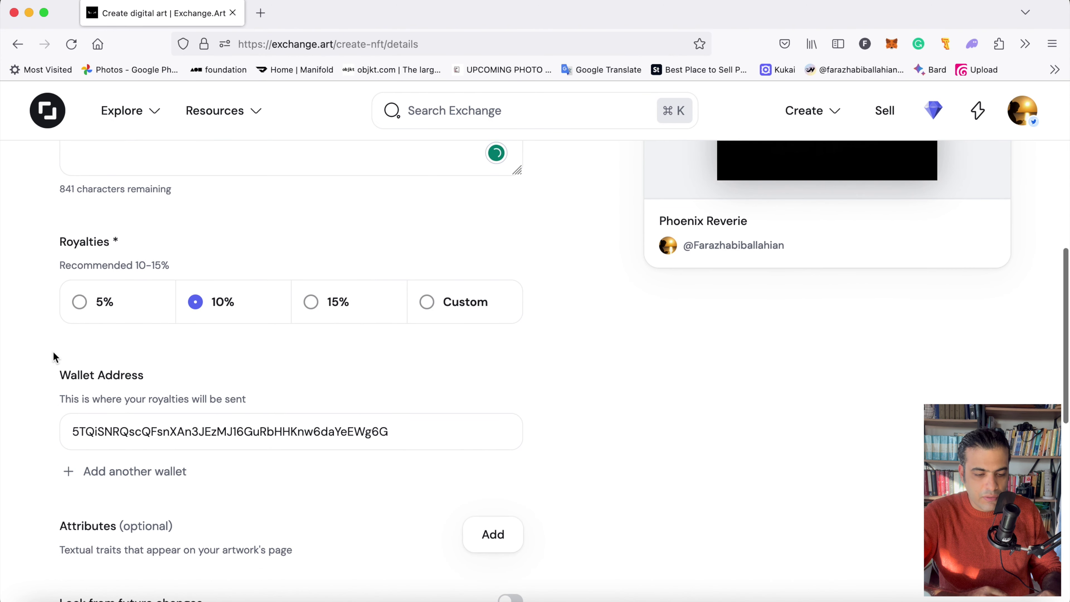
{"action": "scroll", "coordinate": [240, 477], "scroll_direction": "down", "scroll_amount": 3}
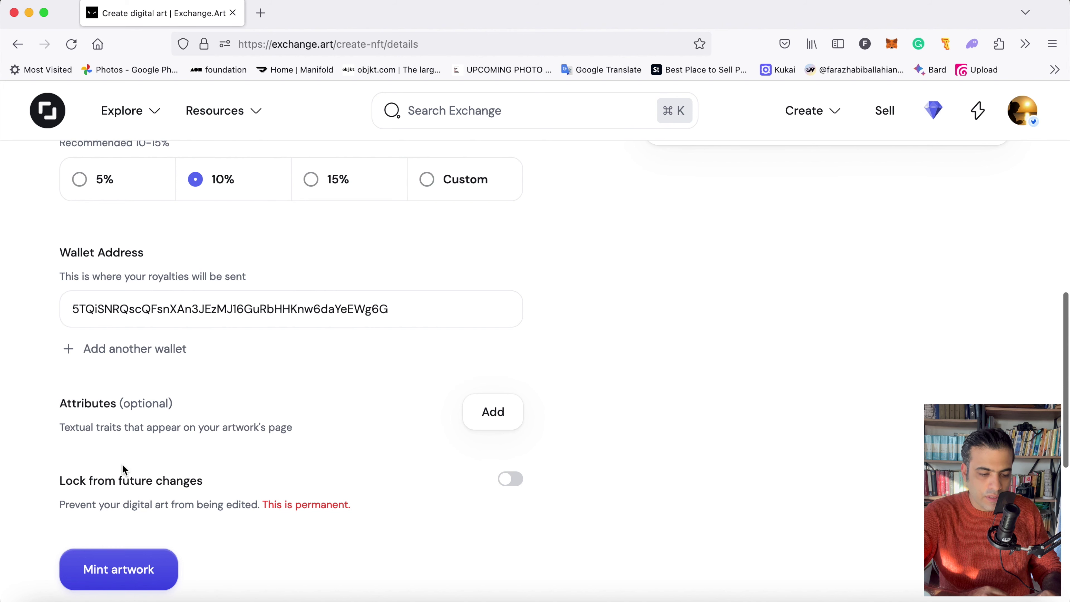
{"action": "scroll", "coordinate": [338, 497], "scroll_direction": "up", "scroll_amount": 12}
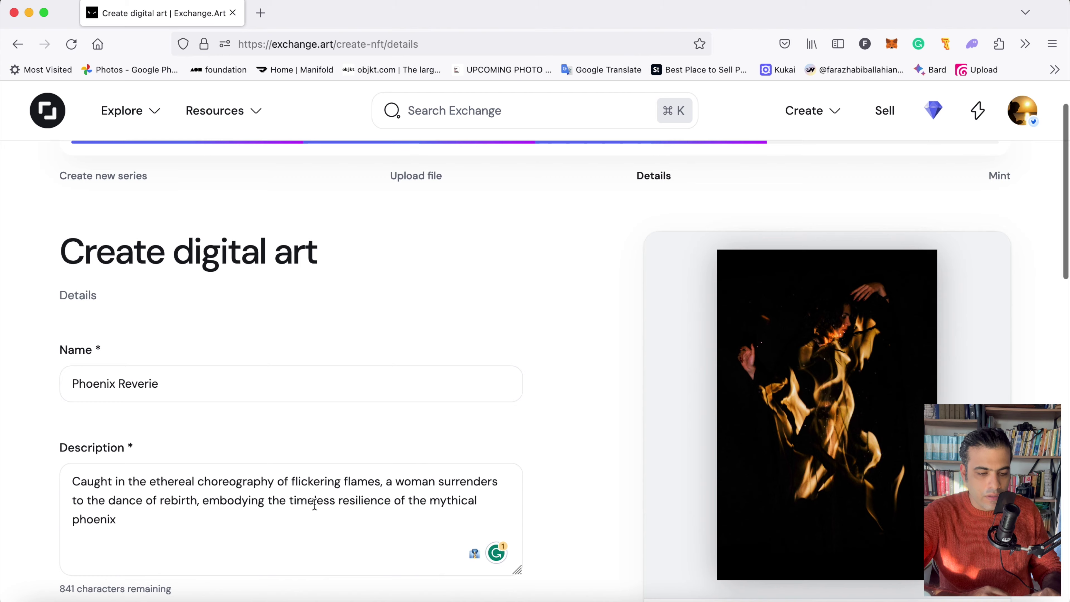
{"action": "scroll", "coordinate": [314, 503], "scroll_direction": "down", "scroll_amount": 2}
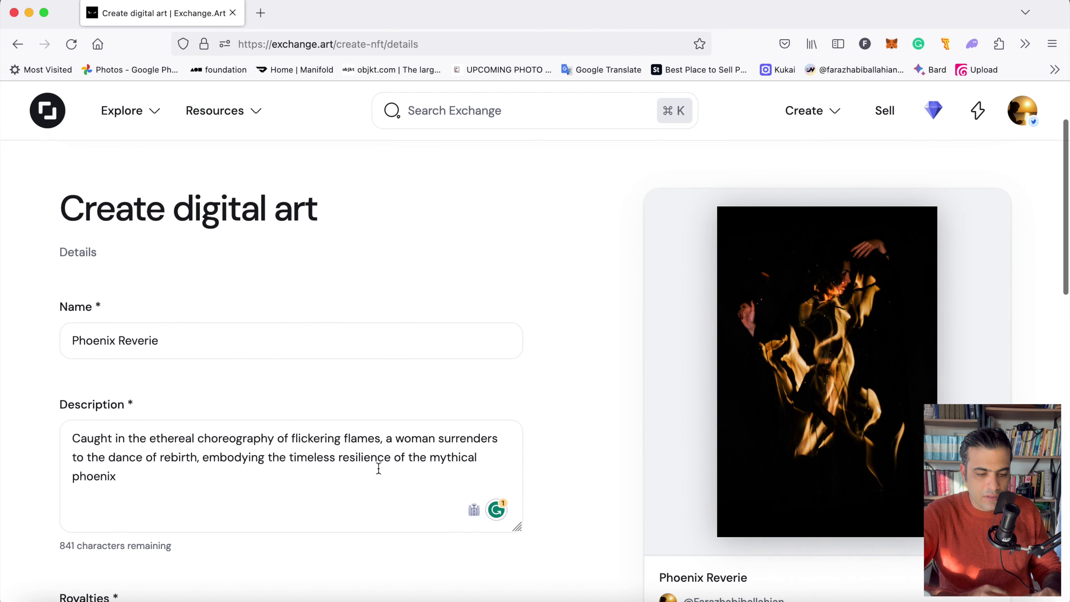
{"action": "scroll", "coordinate": [515, 432], "scroll_direction": "up", "scroll_amount": 5}
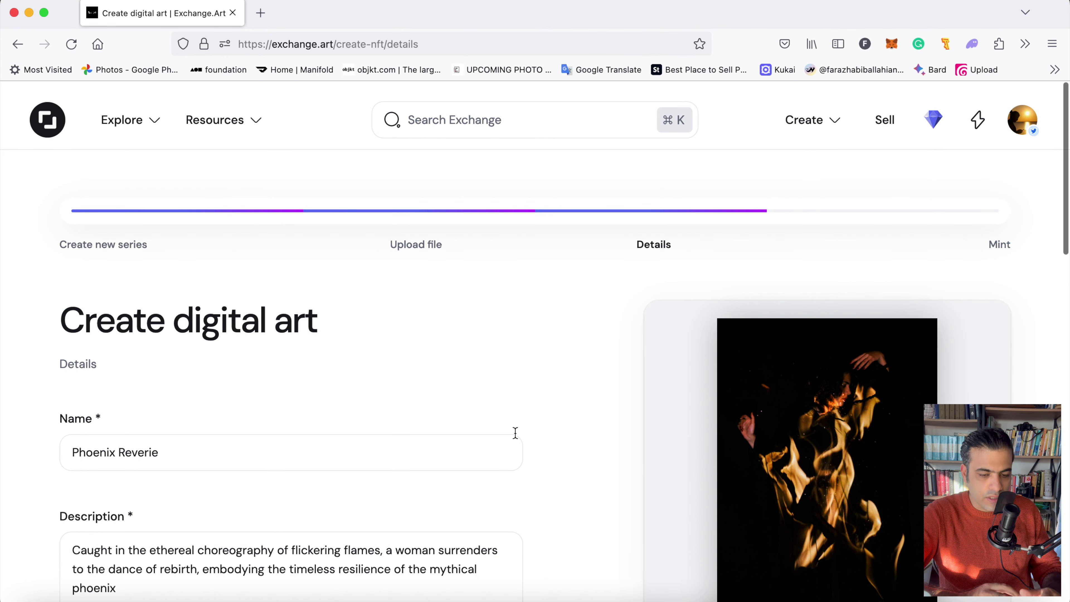
{"action": "scroll", "coordinate": [617, 292], "scroll_direction": "down", "scroll_amount": 12}
{"action": "scroll", "coordinate": [617, 291], "scroll_direction": "up", "scroll_amount": 10}
{"action": "scroll", "coordinate": [616, 286], "scroll_direction": "up", "scroll_amount": 2}
{"action": "scroll", "coordinate": [815, 320], "scroll_direction": "down", "scroll_amount": 6}
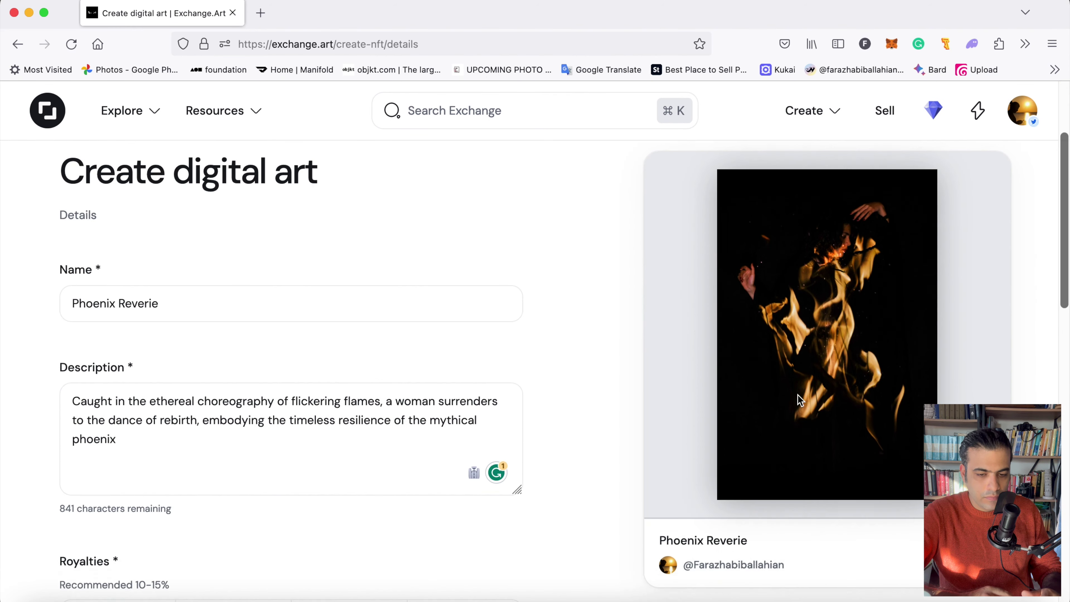
{"action": "scroll", "coordinate": [800, 400], "scroll_direction": "down", "scroll_amount": 20}
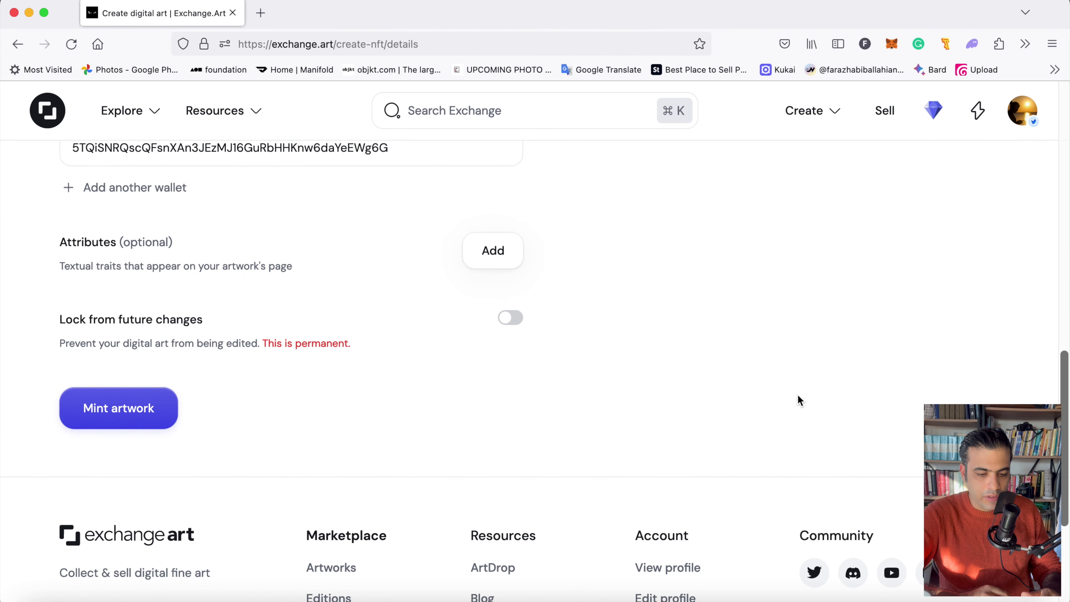
{"action": "scroll", "coordinate": [800, 401], "scroll_direction": "up", "scroll_amount": 20}
{"action": "scroll", "coordinate": [800, 401], "scroll_direction": "down", "scroll_amount": 6}
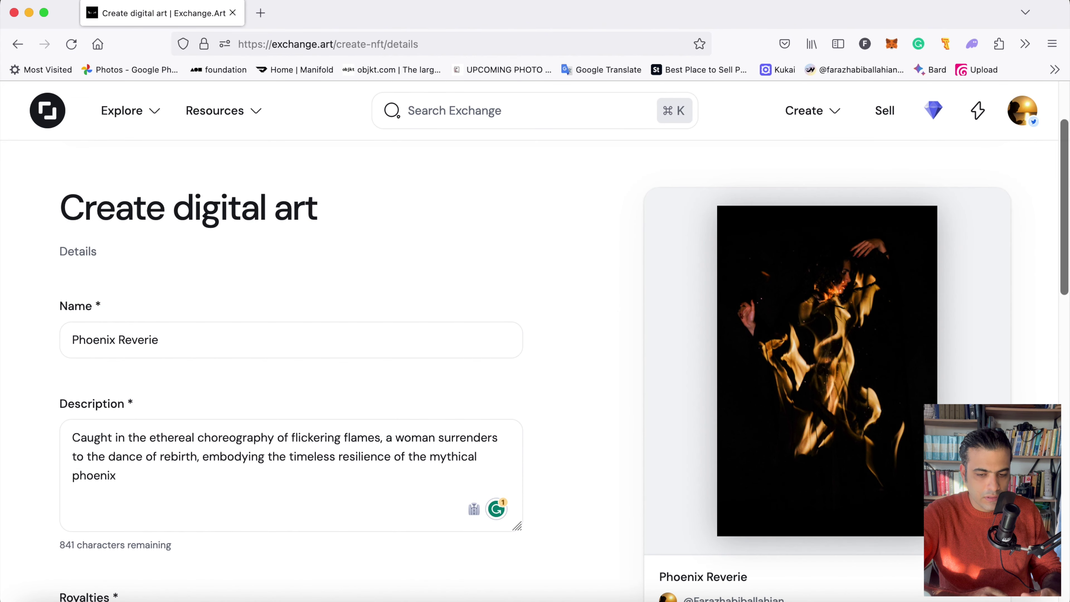
Mint the artwork without locking it from future changes, follow the minting progress and confirm the transaction in Phantom Wallet
{"action": "scroll", "coordinate": [396, 438], "scroll_direction": "down", "scroll_amount": 20}
{"action": "left_click", "coordinate": [125, 485]}
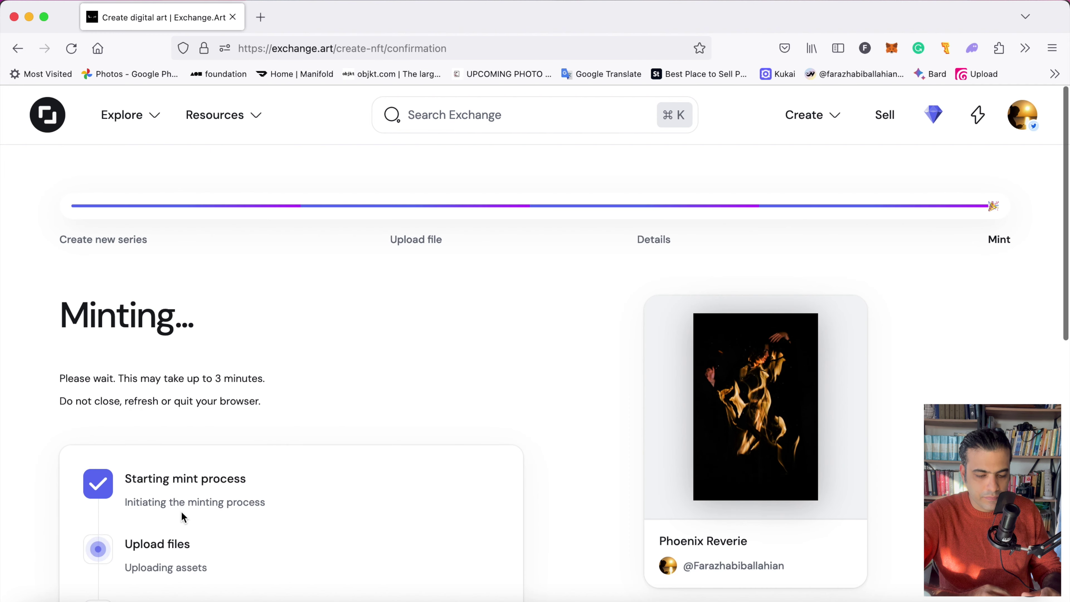
{"action": "scroll", "coordinate": [182, 512], "scroll_direction": "down", "scroll_amount": 3}
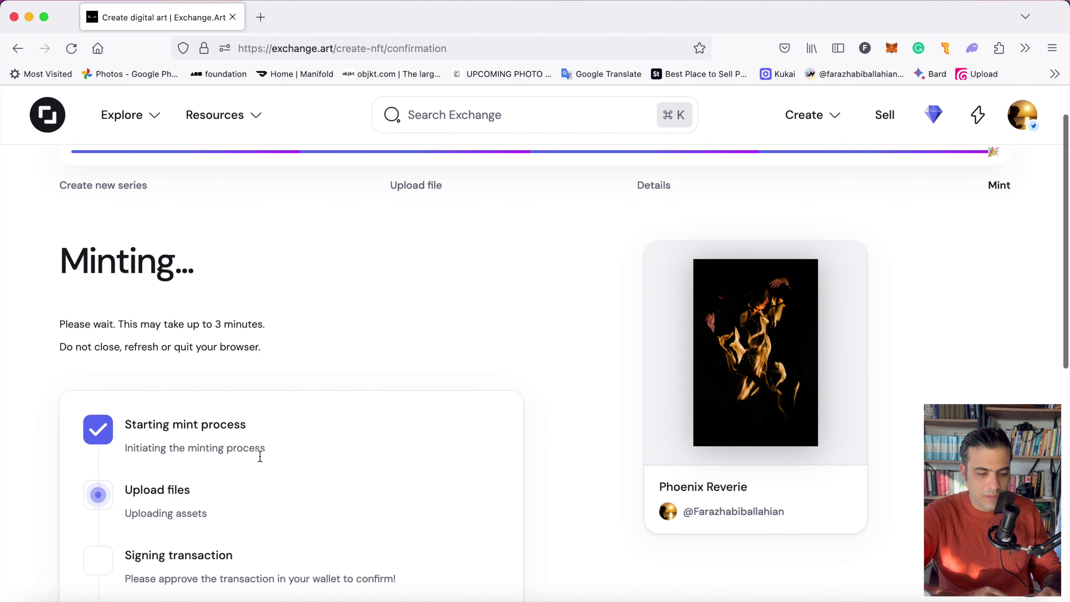
{"action": "scroll", "coordinate": [142, 483], "scroll_direction": "down", "scroll_amount": 5}
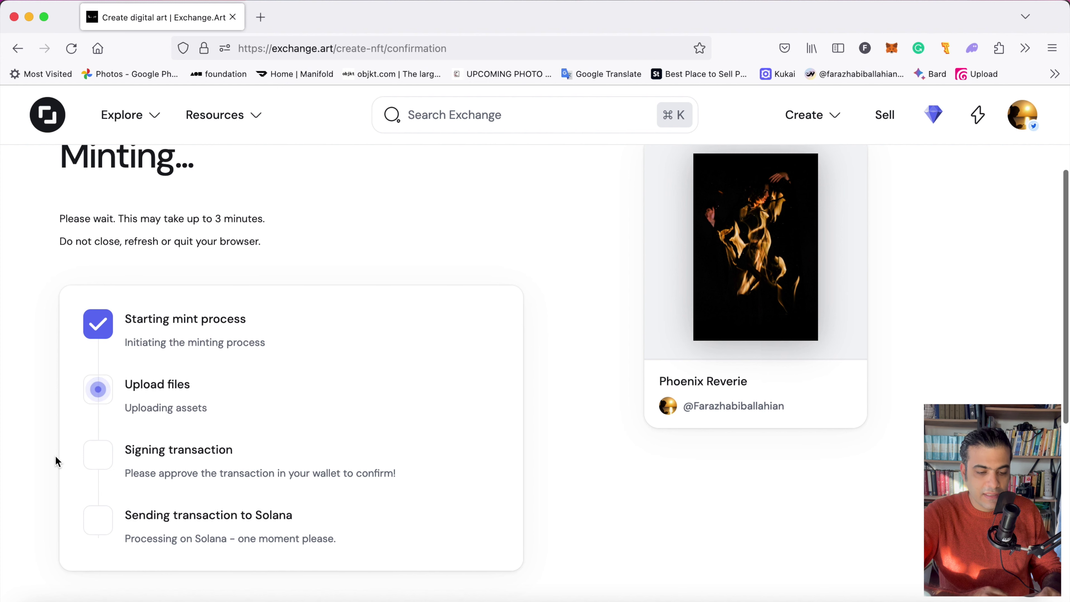
{"action": "scroll", "coordinate": [56, 455], "scroll_direction": "up", "scroll_amount": 1}
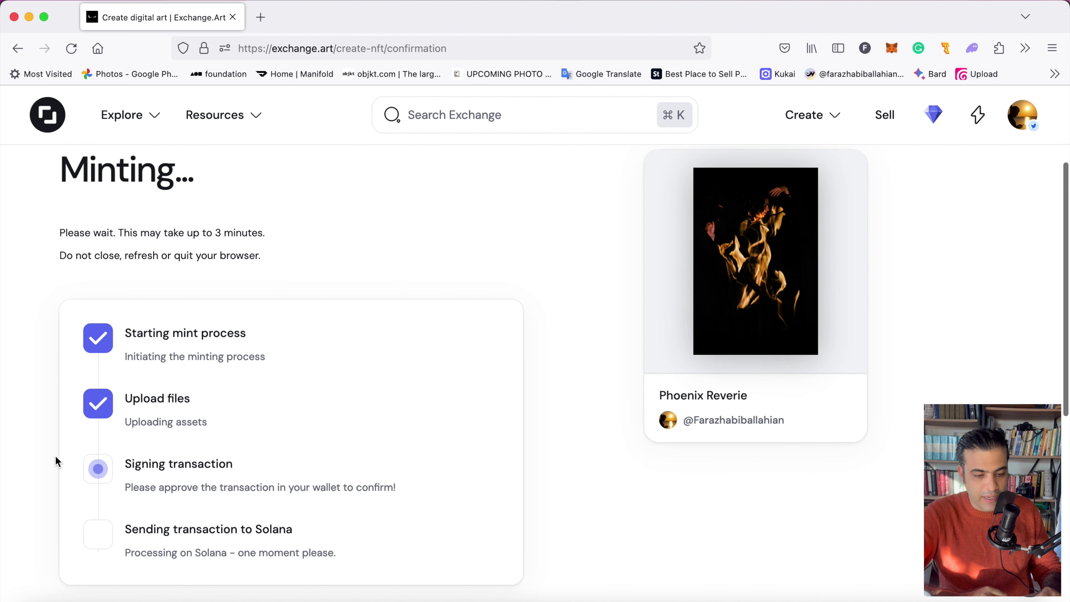
{"action": "scroll", "coordinate": [522, 492], "scroll_direction": "down", "scroll_amount": 2}
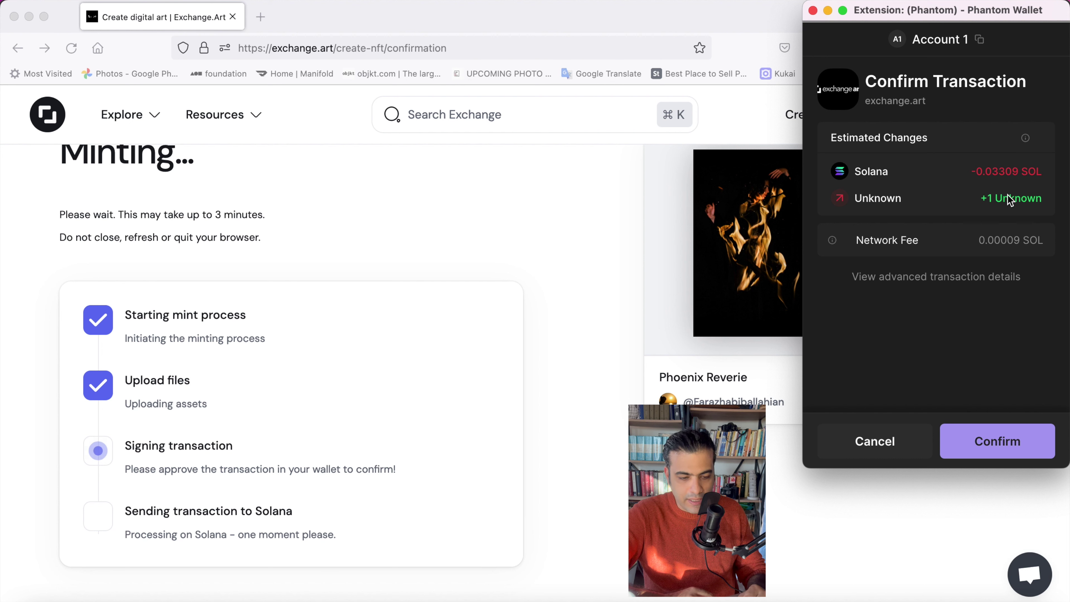
{"action": "left_click", "coordinate": [1020, 439]}
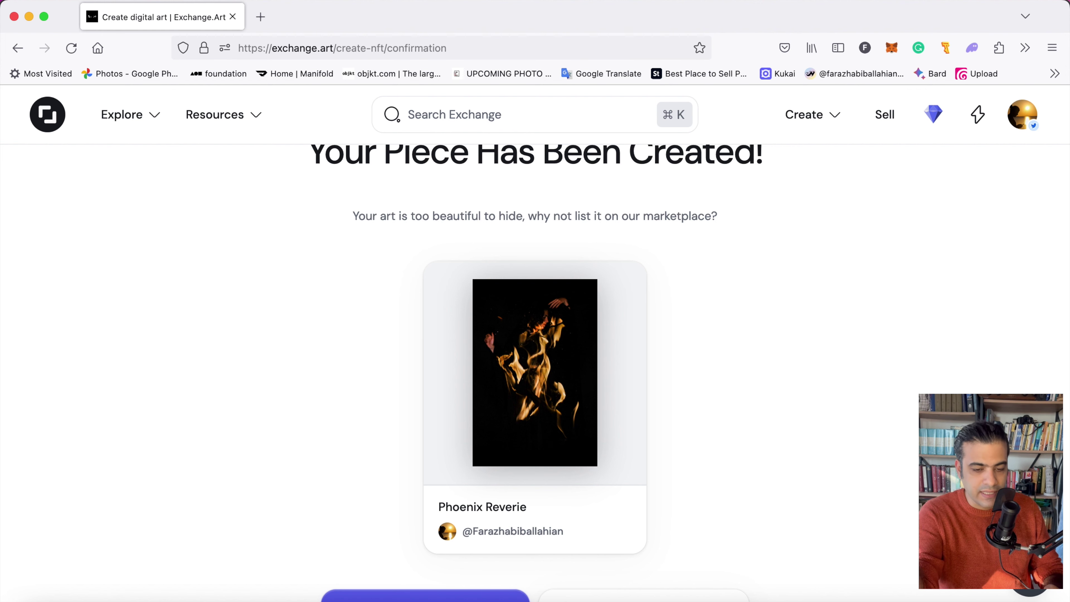
Look over the creation confirmation for "Phoenix Reverie" and proceed to list the piece for sale
{"action": "scroll", "coordinate": [535, 373], "scroll_direction": "up", "scroll_amount": 3}
{"action": "scroll", "coordinate": [535, 373], "scroll_direction": "down", "scroll_amount": 7}
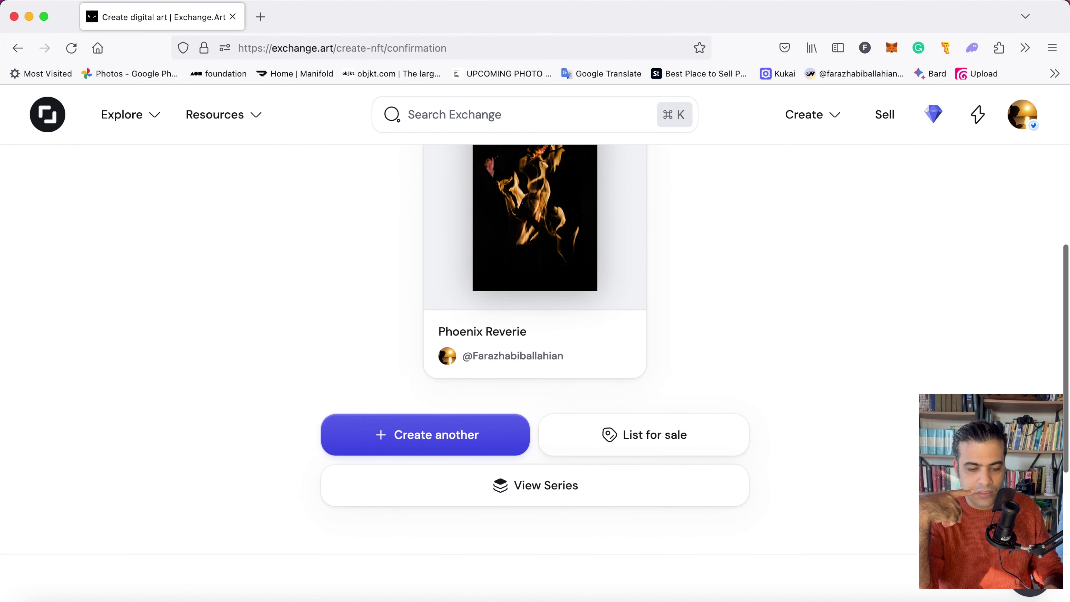
{"action": "scroll", "coordinate": [535, 373], "scroll_direction": "up", "scroll_amount": 4}
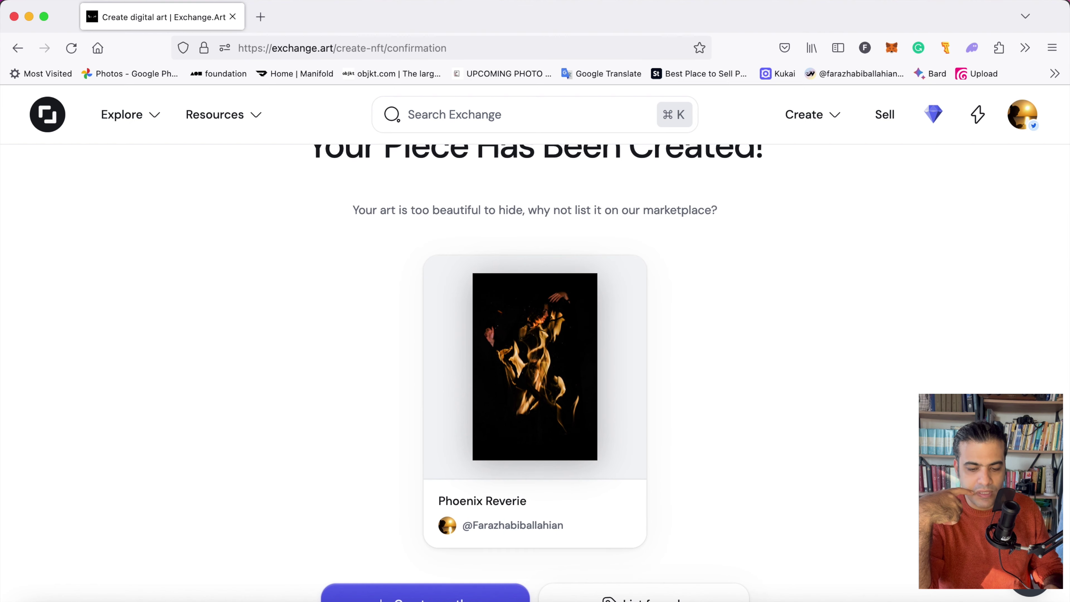
{"action": "scroll", "coordinate": [603, 484], "scroll_direction": "down", "scroll_amount": 3}
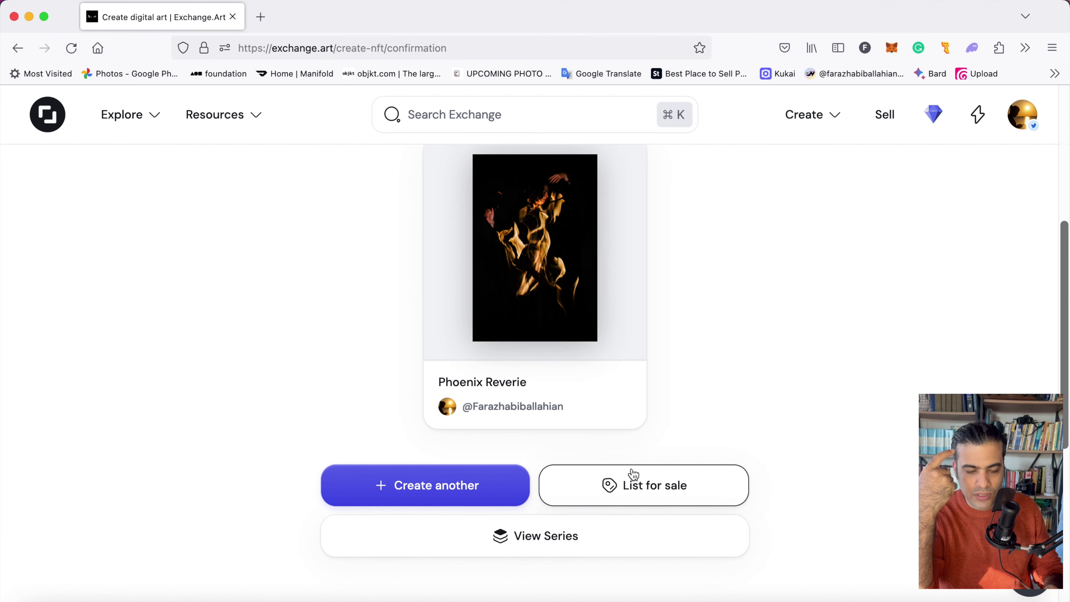
{"action": "left_click", "coordinate": [699, 488]}
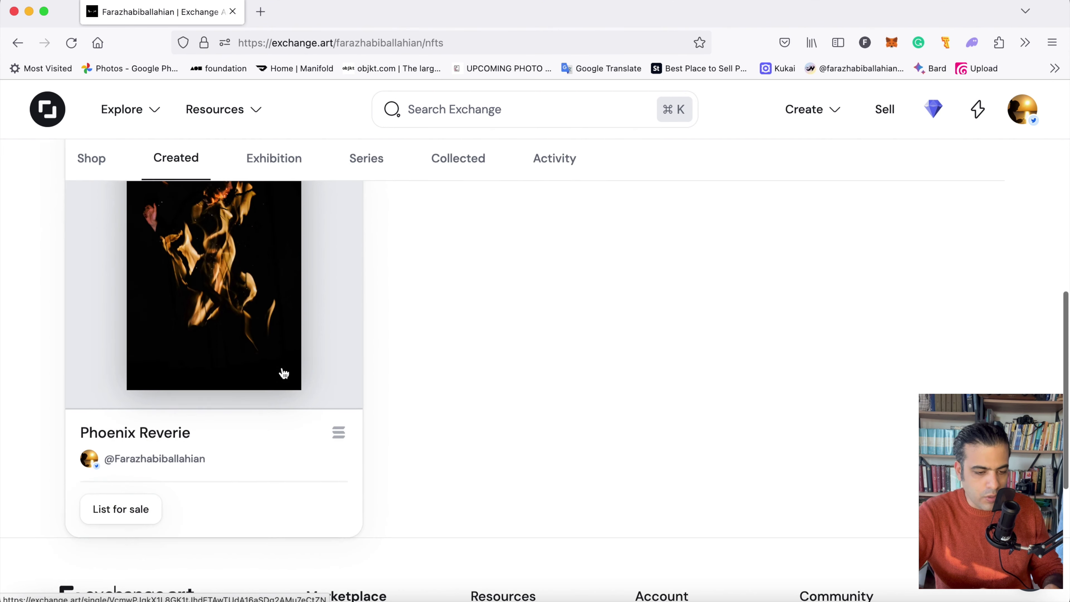
Open the "Phoenix Reverie" artwork page and examine its image, title, series and sale section
{"action": "scroll", "coordinate": [281, 372], "scroll_direction": "up", "scroll_amount": 2}
{"action": "scroll", "coordinate": [282, 373], "scroll_direction": "down", "scroll_amount": 2}
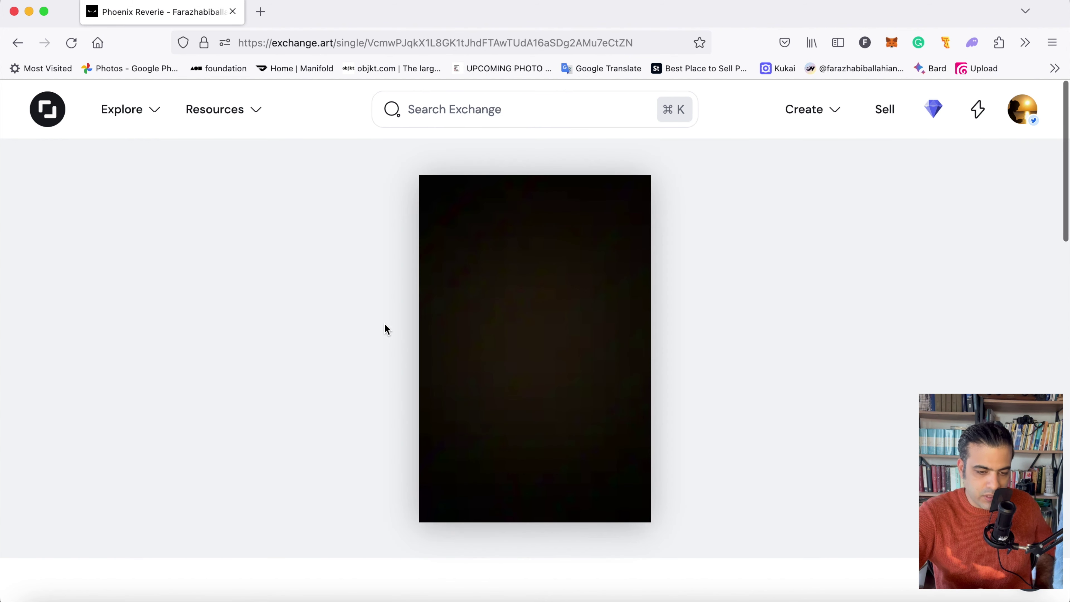
{"action": "scroll", "coordinate": [385, 324], "scroll_direction": "down", "scroll_amount": 5}
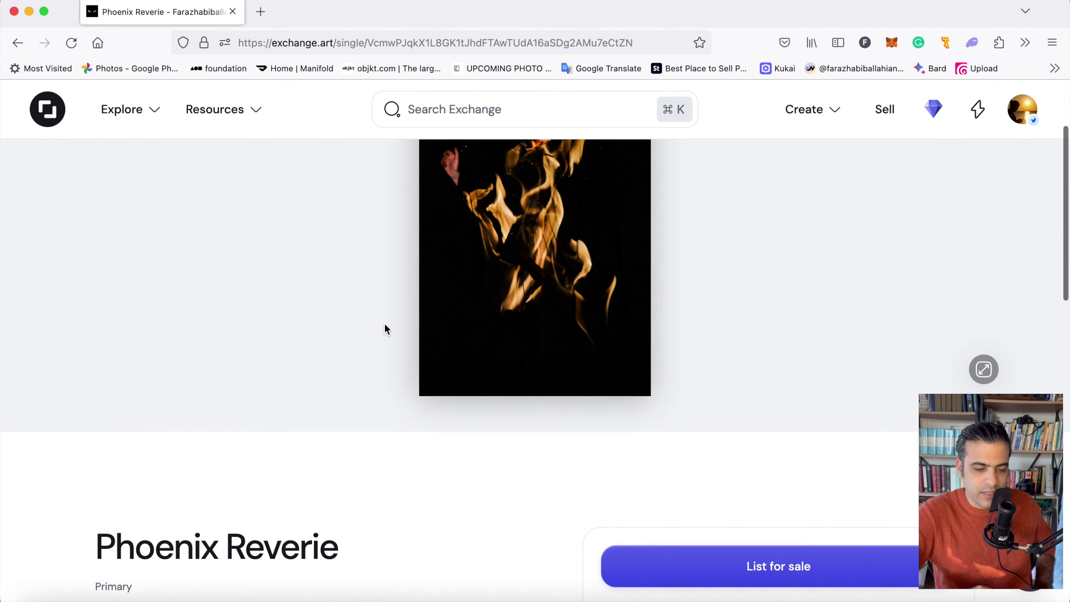
{"action": "scroll", "coordinate": [384, 325], "scroll_direction": "down", "scroll_amount": 3}
{"action": "scroll", "coordinate": [384, 324], "scroll_direction": "up", "scroll_amount": 10}
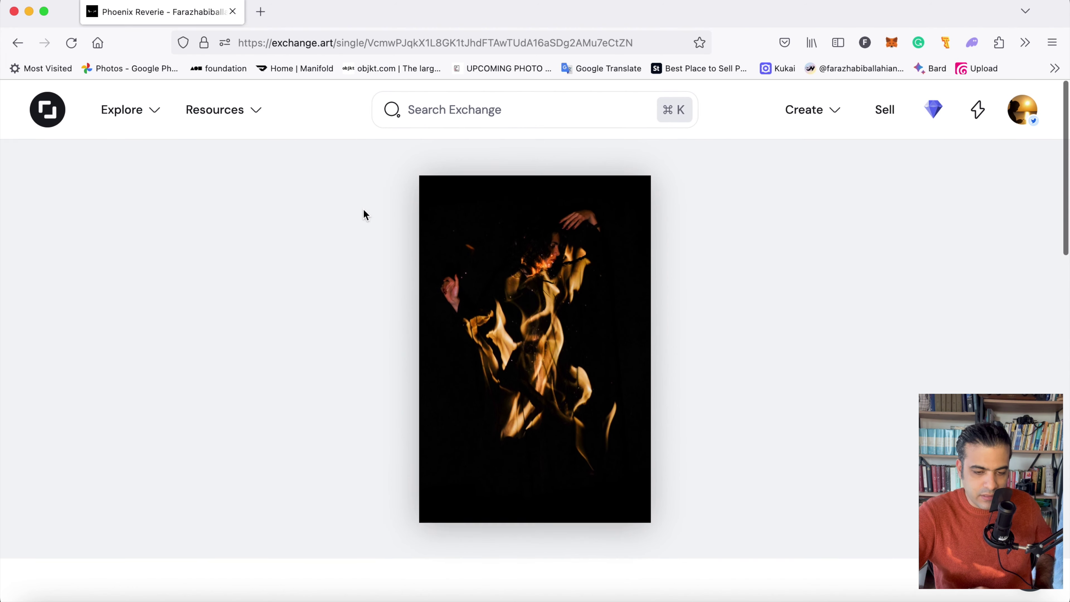
{"action": "scroll", "coordinate": [442, 270], "scroll_direction": "down", "scroll_amount": 7}
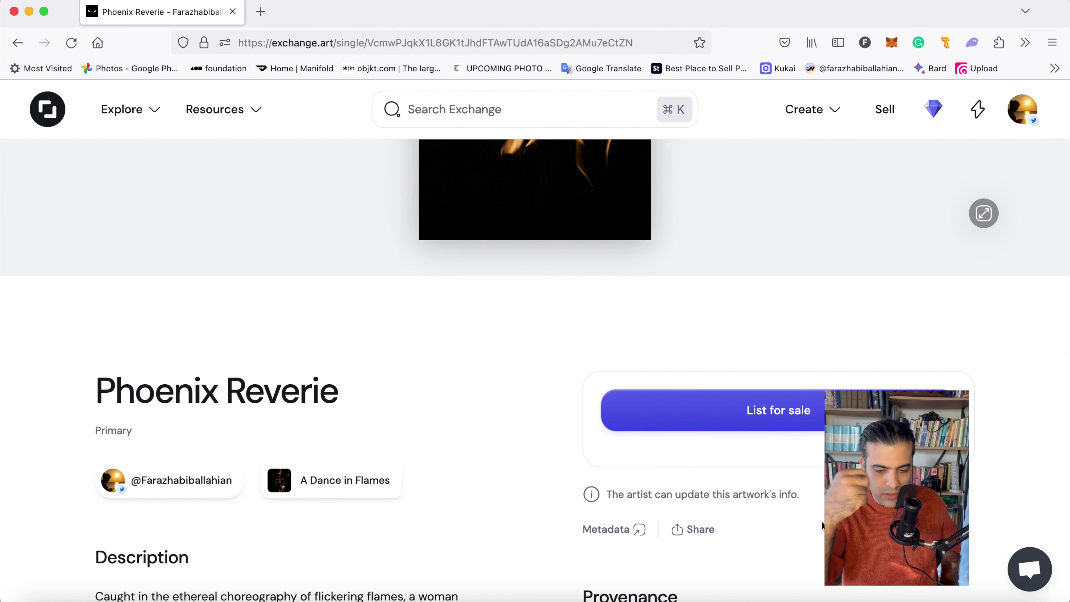
{"action": "scroll", "coordinate": [821, 525], "scroll_direction": "up", "scroll_amount": 5}
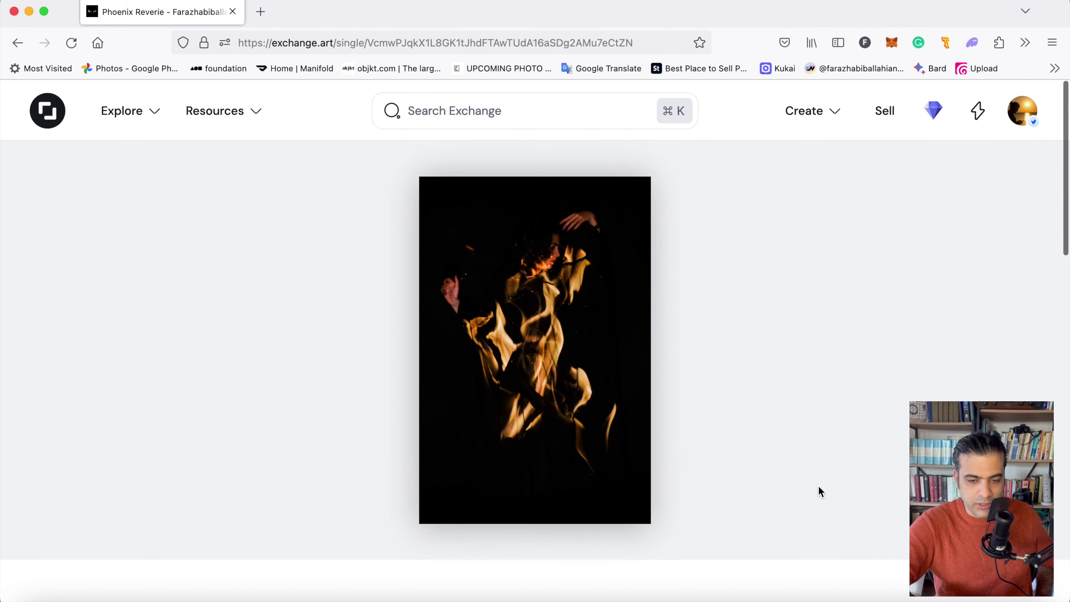
Return to the artist profile and check the minted artwork among the created pieces
{"action": "left_click", "coordinate": [1022, 111]}
{"action": "left_click", "coordinate": [891, 182]}
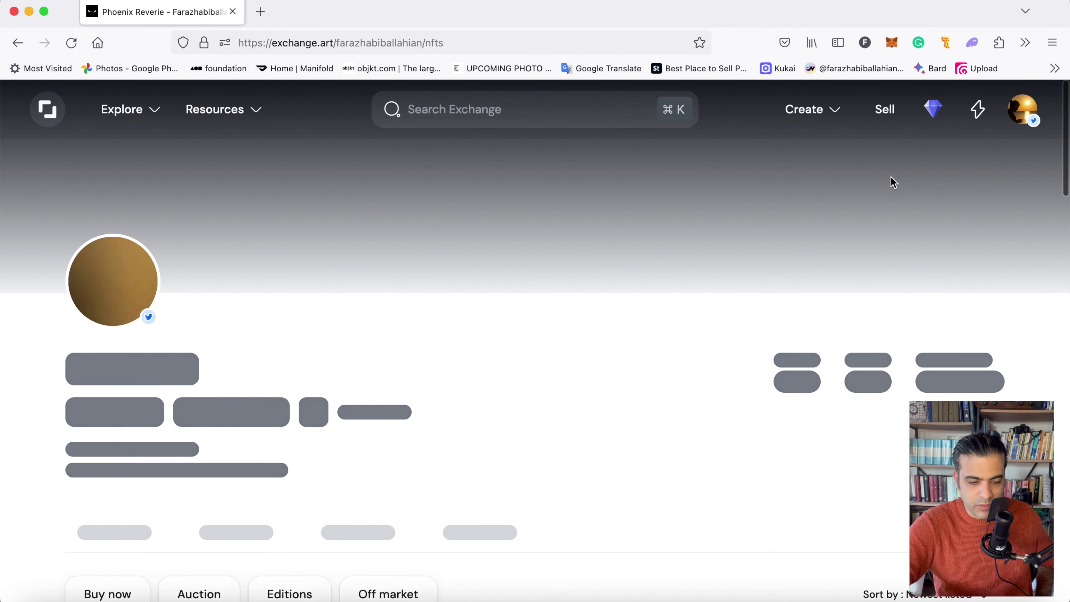
{"action": "scroll", "coordinate": [449, 375], "scroll_direction": "down", "scroll_amount": 5}
{"action": "scroll", "coordinate": [117, 264], "scroll_direction": "down", "scroll_amount": 5}
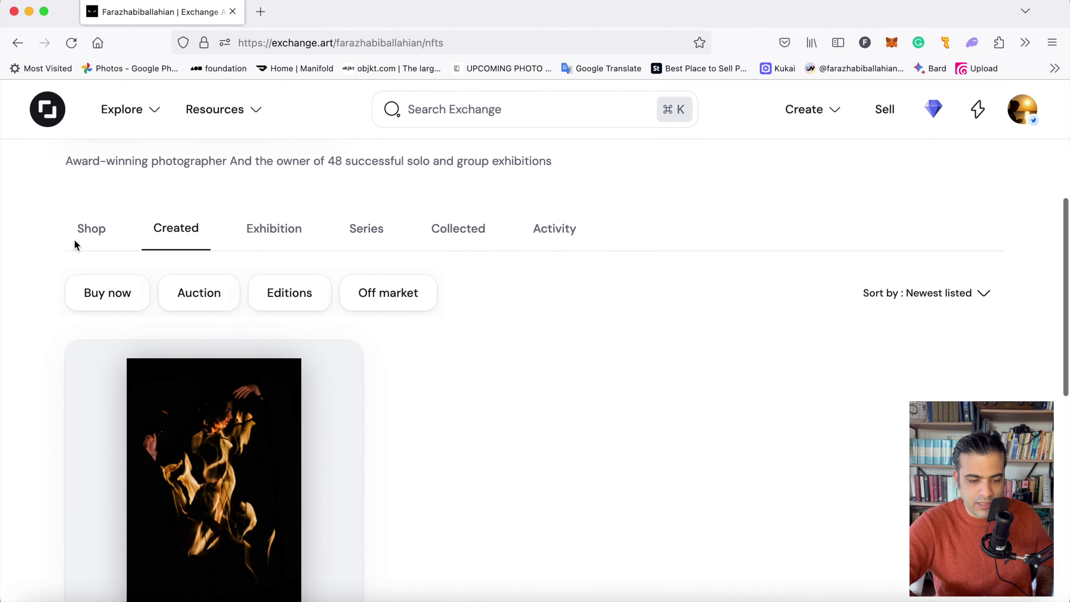
{"action": "scroll", "coordinate": [231, 425], "scroll_direction": "down", "scroll_amount": 5}
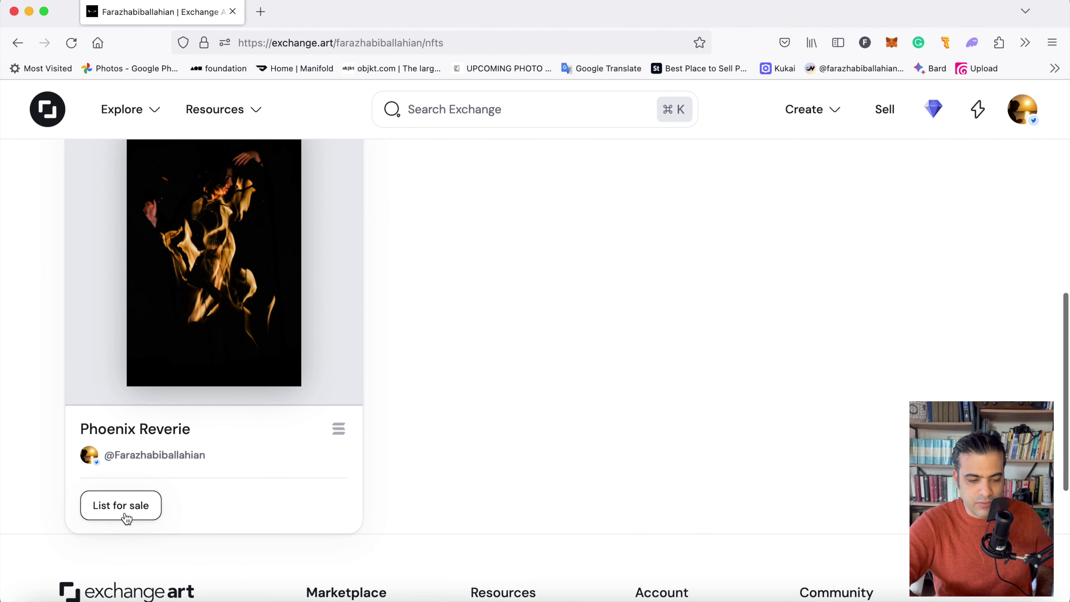
{"action": "scroll", "coordinate": [127, 501], "scroll_direction": "up", "scroll_amount": 2}
{"action": "scroll", "coordinate": [93, 497], "scroll_direction": "up", "scroll_amount": 4}
Open the "A Dance in Flames" series from the profile and check the artwork it contains
{"action": "left_click", "coordinate": [365, 258]}
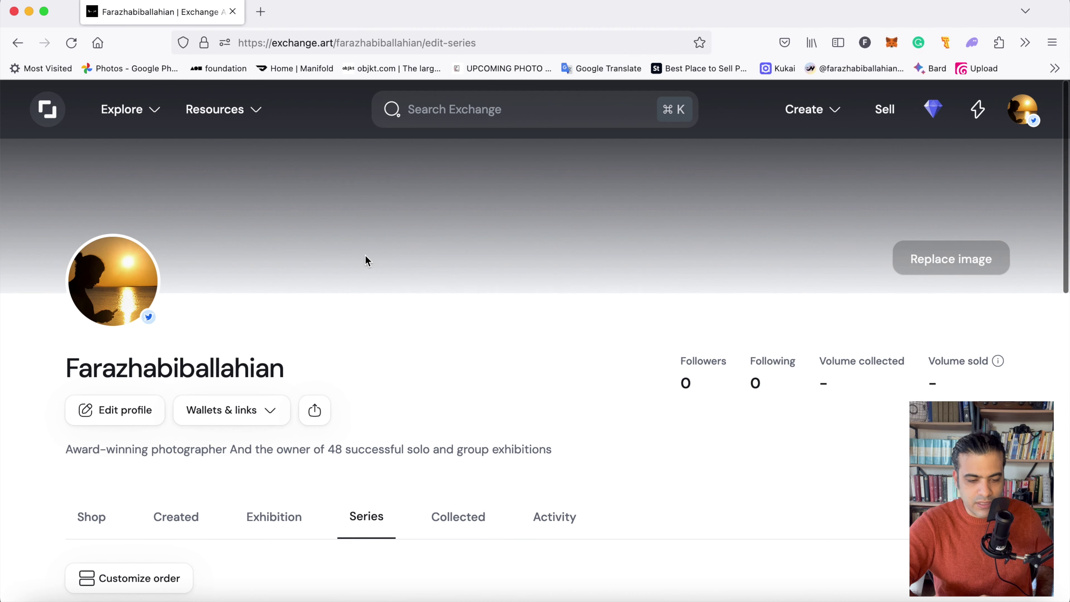
{"action": "scroll", "coordinate": [405, 433], "scroll_direction": "down", "scroll_amount": 10}
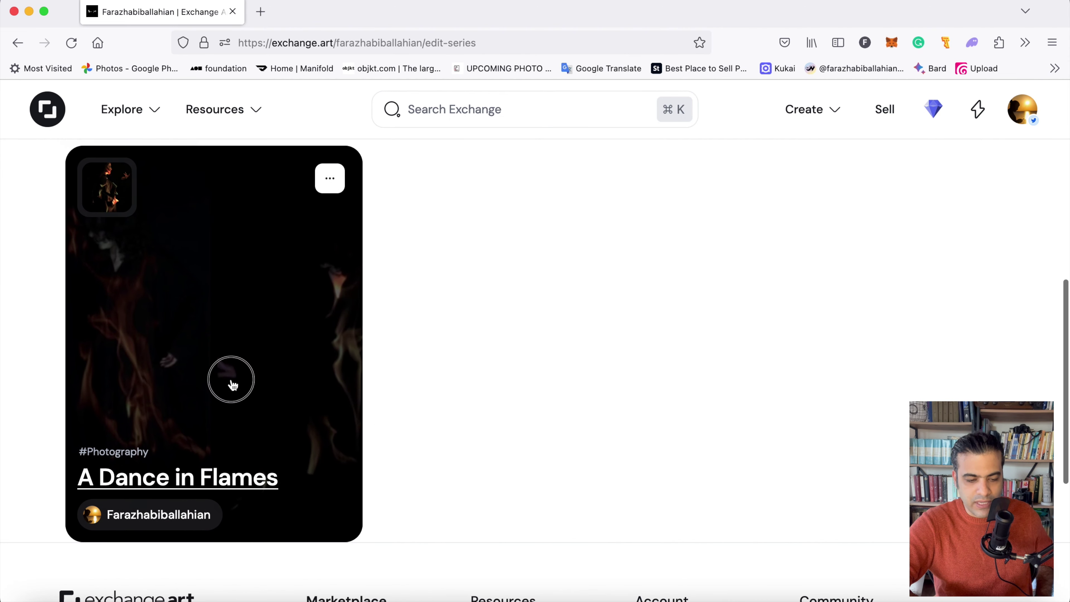
{"action": "left_click", "coordinate": [232, 385]}
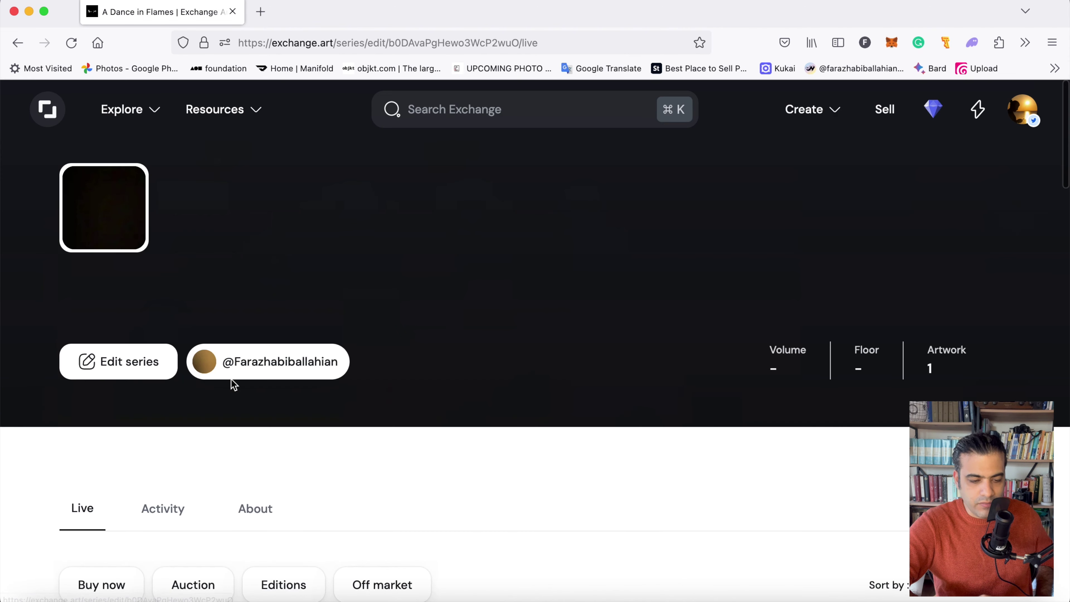
{"action": "scroll", "coordinate": [232, 386], "scroll_direction": "down", "scroll_amount": 8}
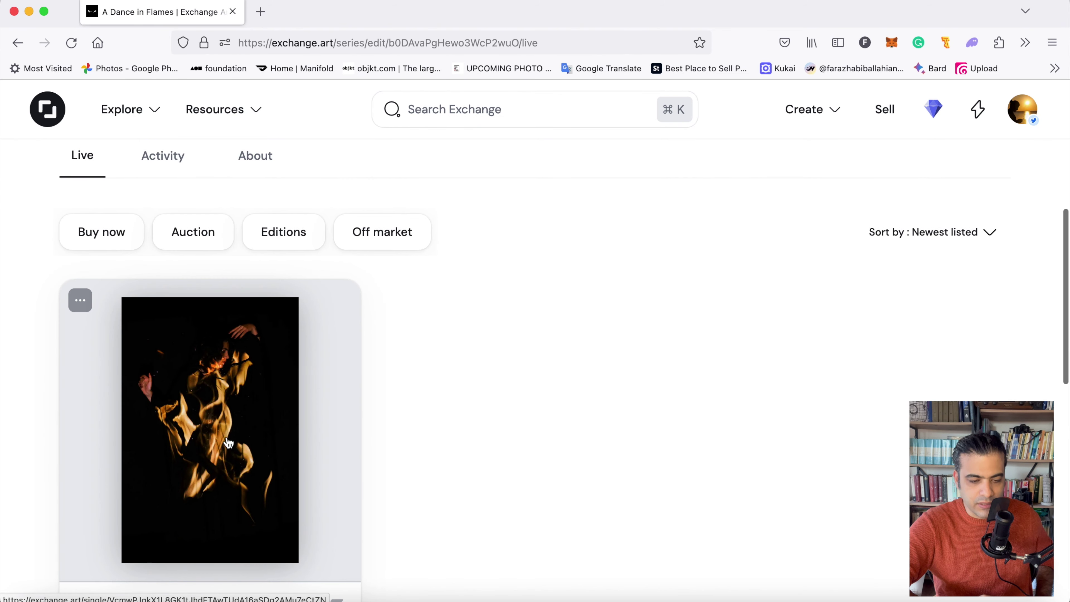
{"action": "scroll", "coordinate": [296, 468], "scroll_direction": "down", "scroll_amount": 3}
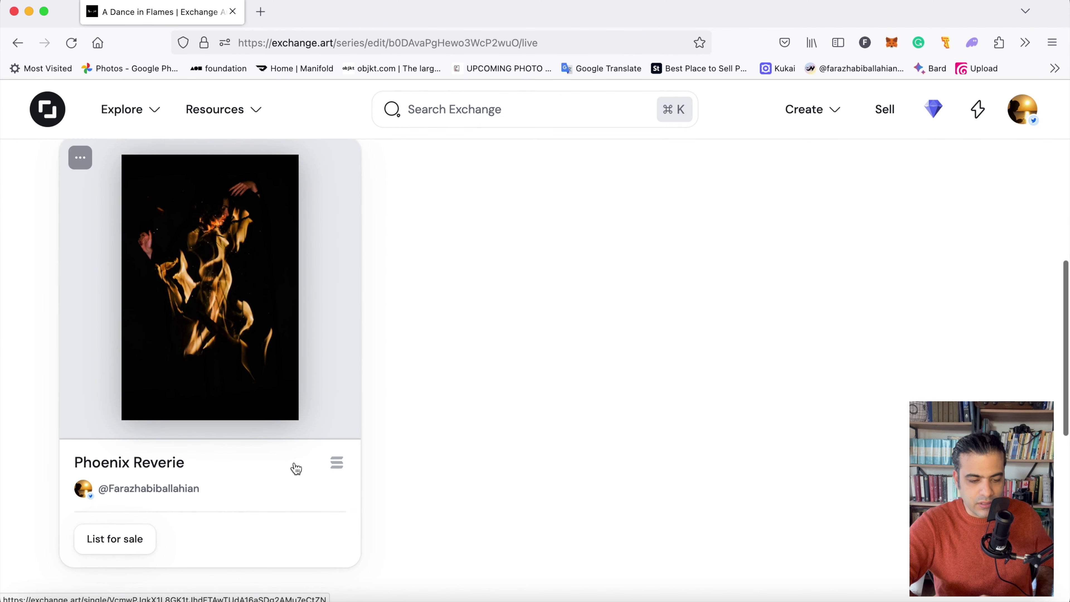
Open "Phoenix Reverie" from the series, review its details and start listing it for sale
{"action": "left_click", "coordinate": [217, 310]}
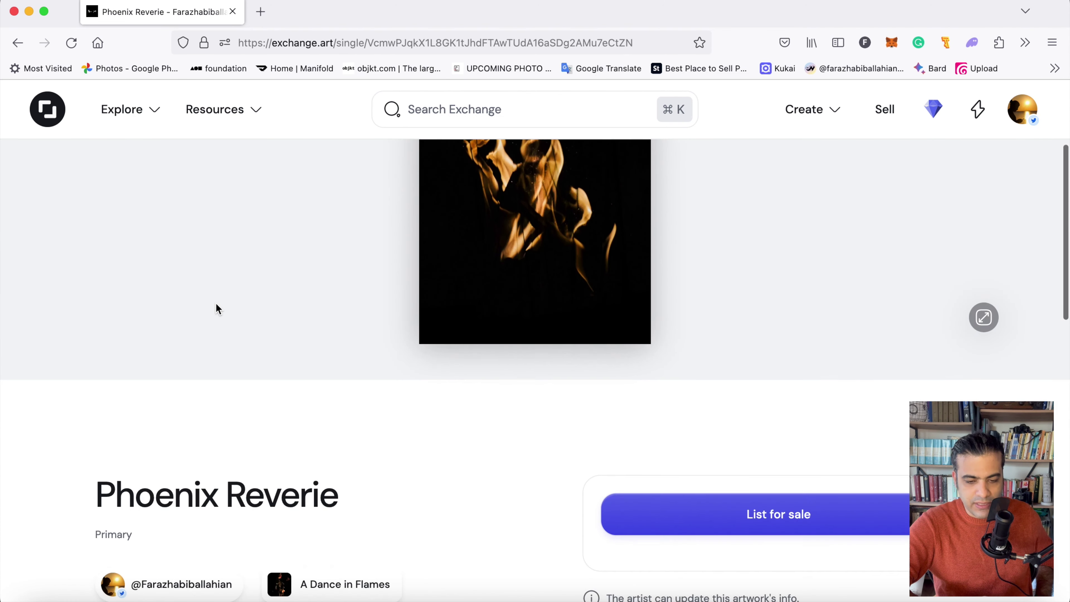
{"action": "scroll", "coordinate": [217, 310], "scroll_direction": "down", "scroll_amount": 3}
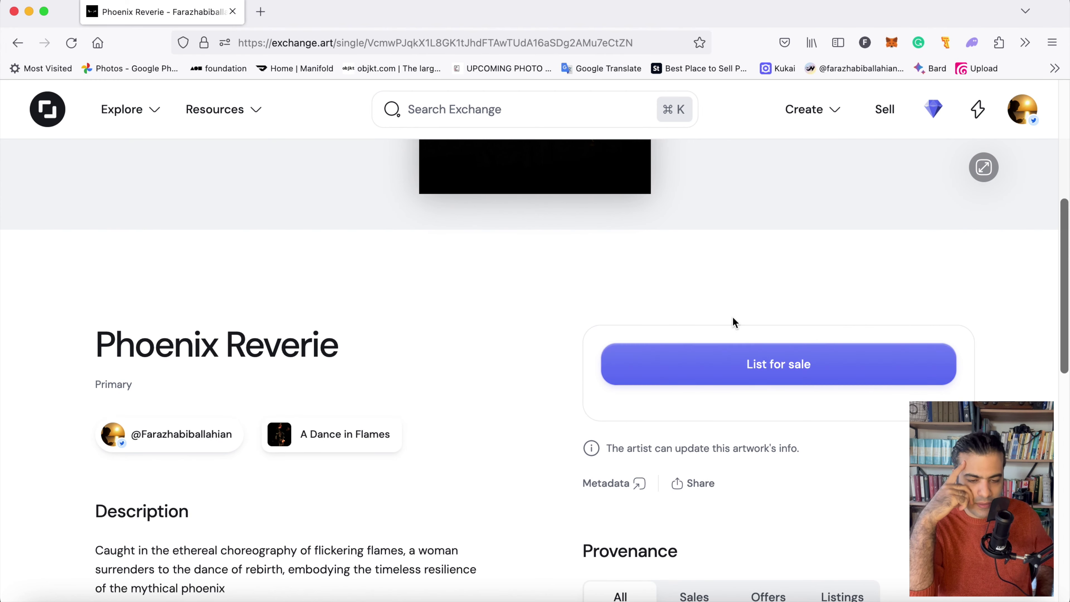
{"action": "scroll", "coordinate": [733, 321], "scroll_direction": "down", "scroll_amount": 3}
{"action": "scroll", "coordinate": [734, 318], "scroll_direction": "up", "scroll_amount": 3}
{"action": "scroll", "coordinate": [733, 318], "scroll_direction": "down", "scroll_amount": 3}
{"action": "scroll", "coordinate": [733, 319], "scroll_direction": "down", "scroll_amount": 2}
{"action": "scroll", "coordinate": [733, 320], "scroll_direction": "up", "scroll_amount": 6}
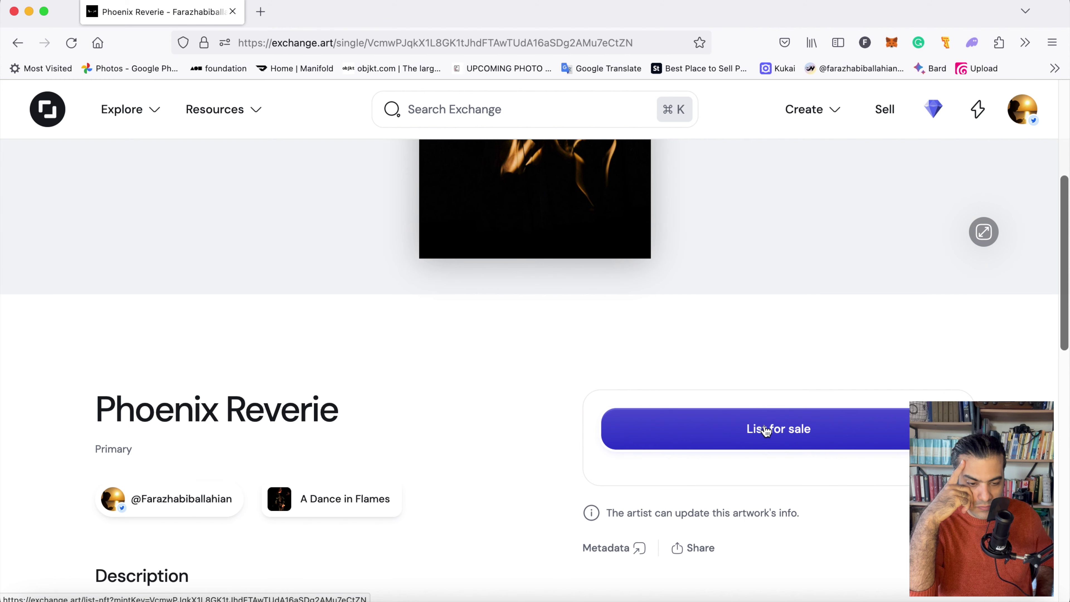
{"action": "left_click", "coordinate": [765, 430]}
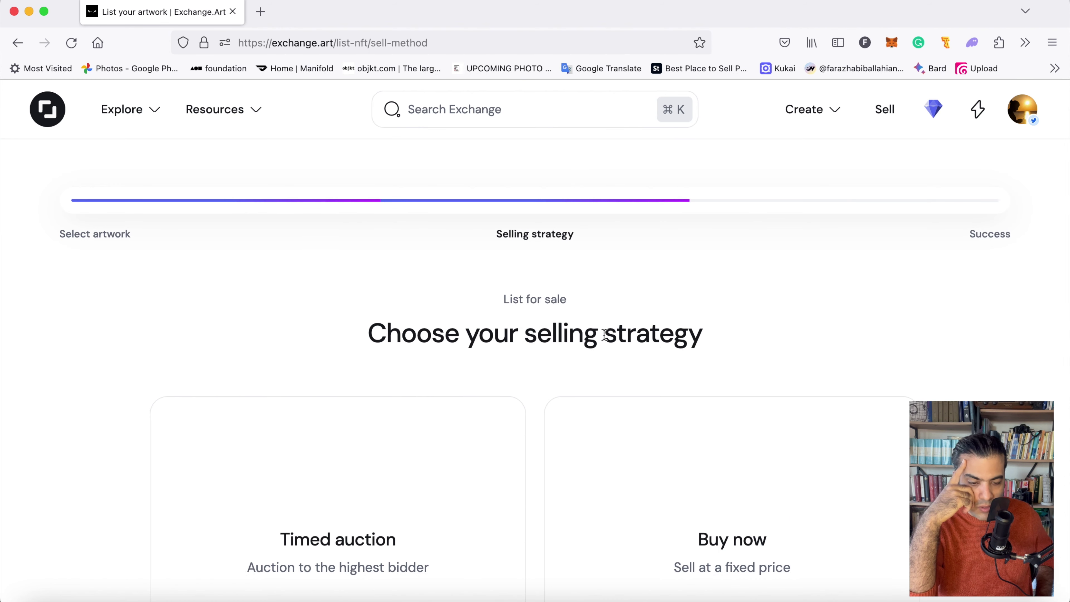
{"action": "scroll", "coordinate": [528, 395], "scroll_direction": "down", "scroll_amount": 1}
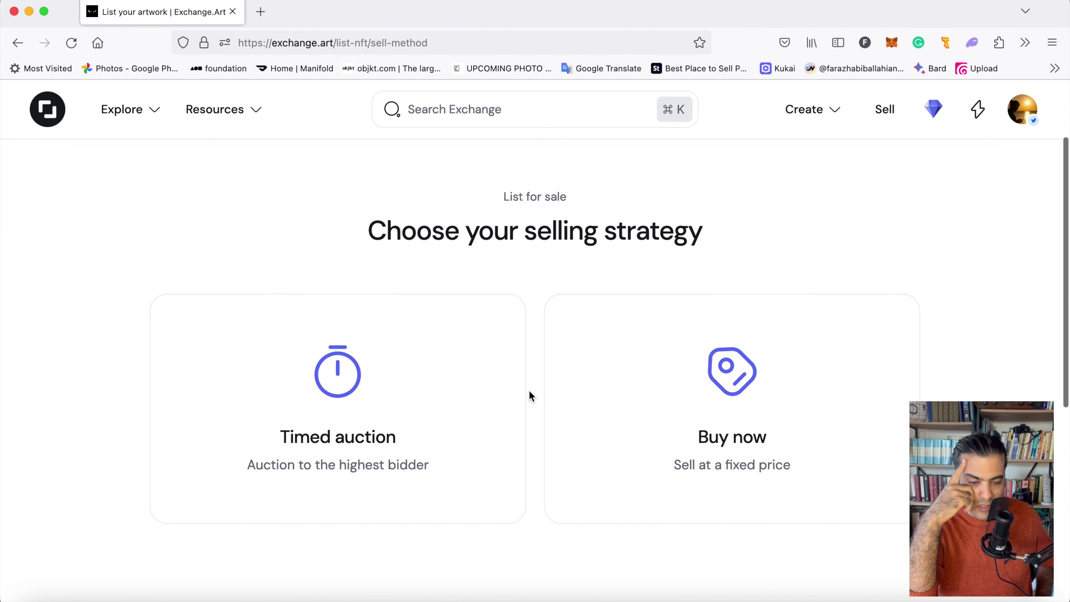
{"action": "left_click", "coordinate": [349, 399]}
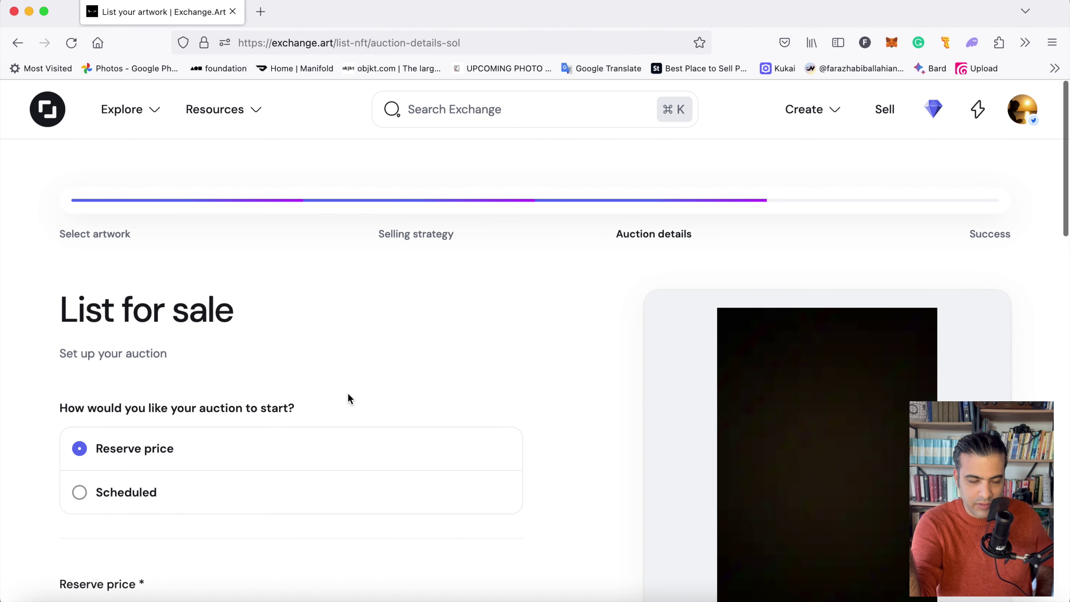
{"action": "scroll", "coordinate": [215, 348], "scroll_direction": "down", "scroll_amount": 3}
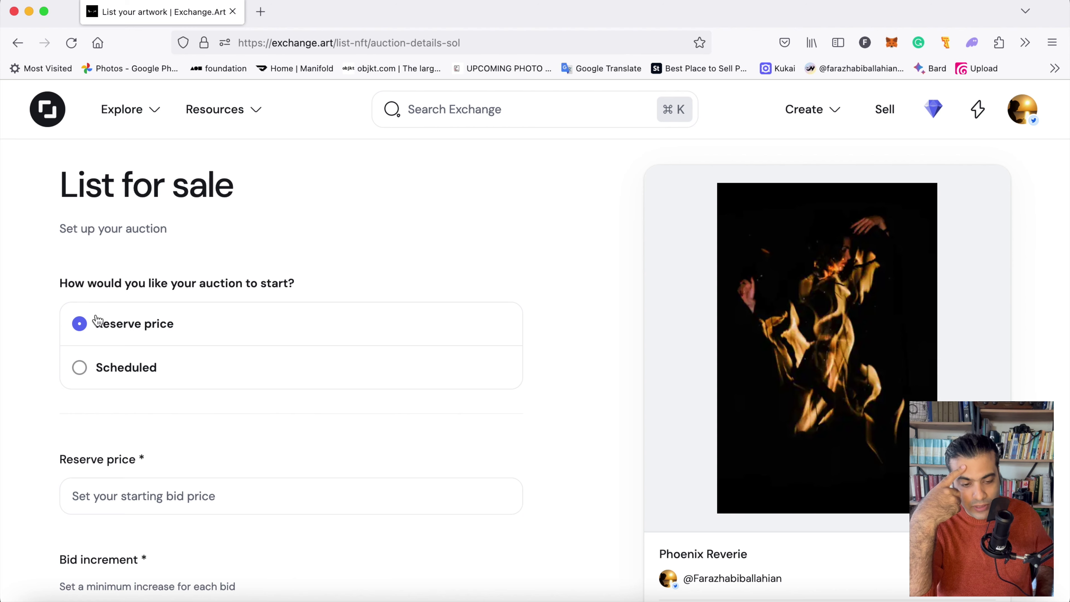
{"action": "scroll", "coordinate": [97, 352], "scroll_direction": "up", "scroll_amount": 3}
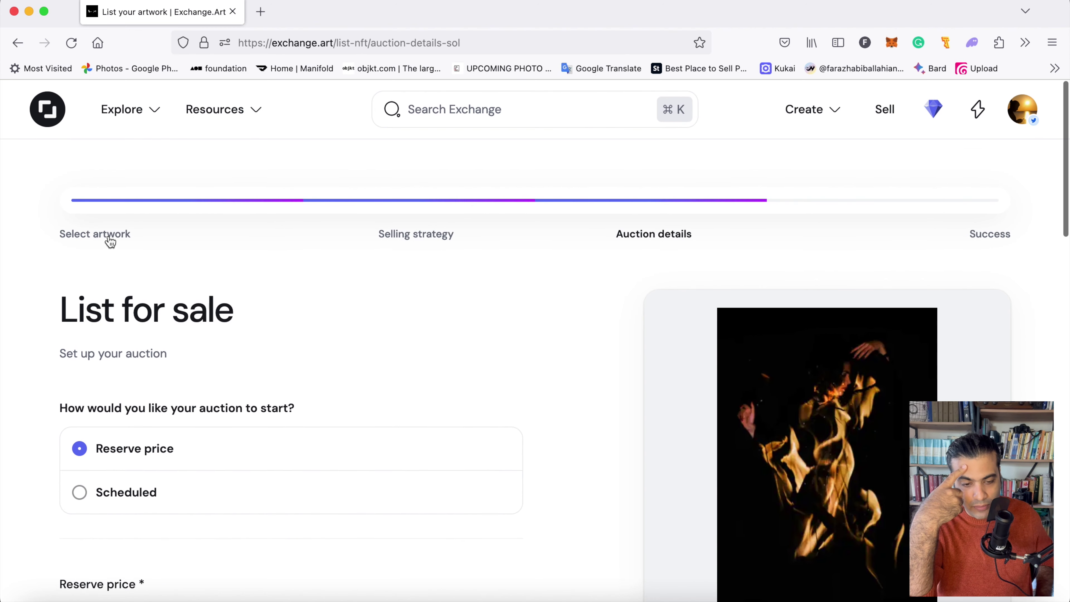
{"action": "left_click", "coordinate": [433, 242]}
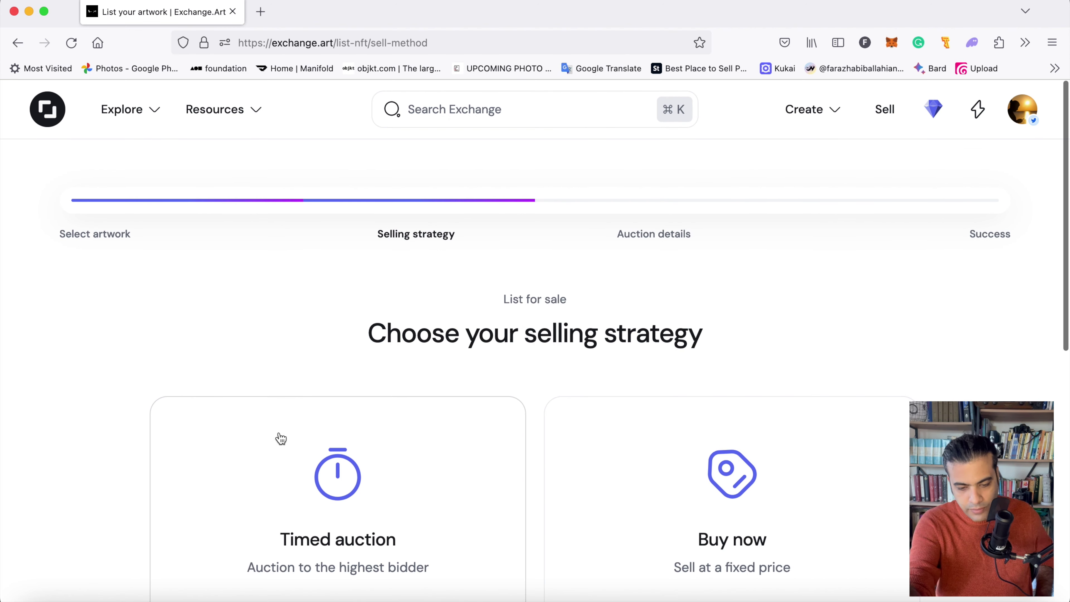
{"action": "scroll", "coordinate": [366, 589], "scroll_direction": "down", "scroll_amount": 5}
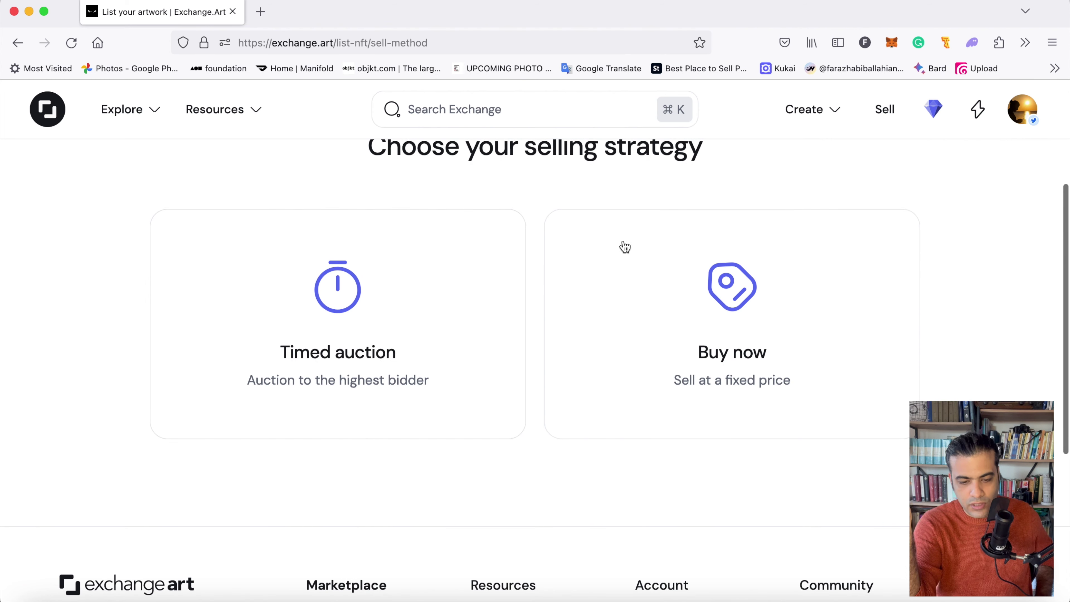
{"action": "scroll", "coordinate": [605, 261], "scroll_direction": "up", "scroll_amount": 3}
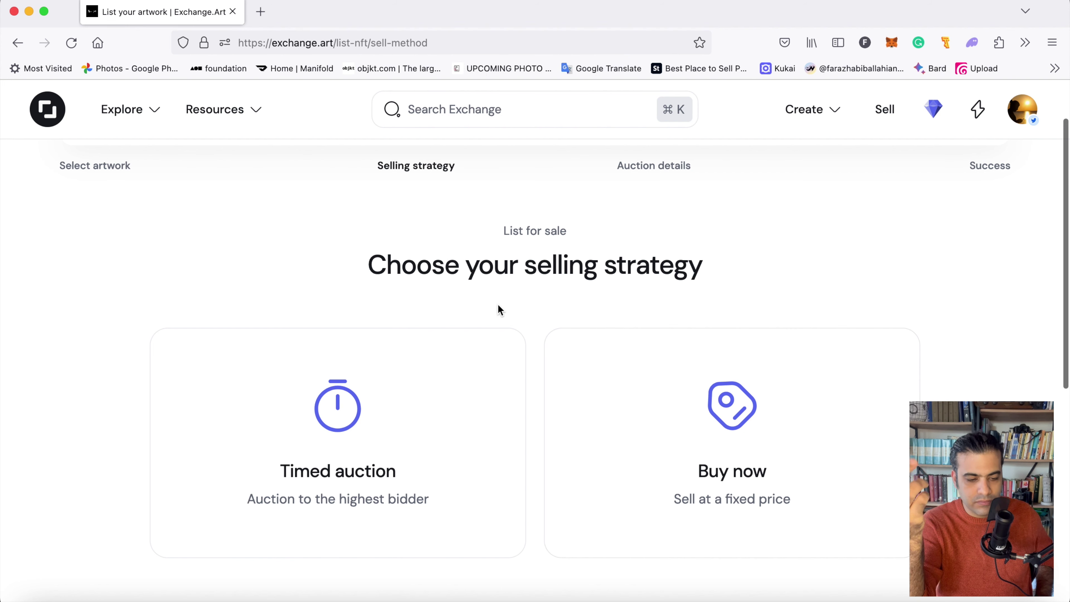
Choose a timed auction as the selling strategy and set its reserve price to 0.5 SOL
{"action": "left_click", "coordinate": [399, 411]}
{"action": "scroll", "coordinate": [191, 504], "scroll_direction": "down", "scroll_amount": 3}
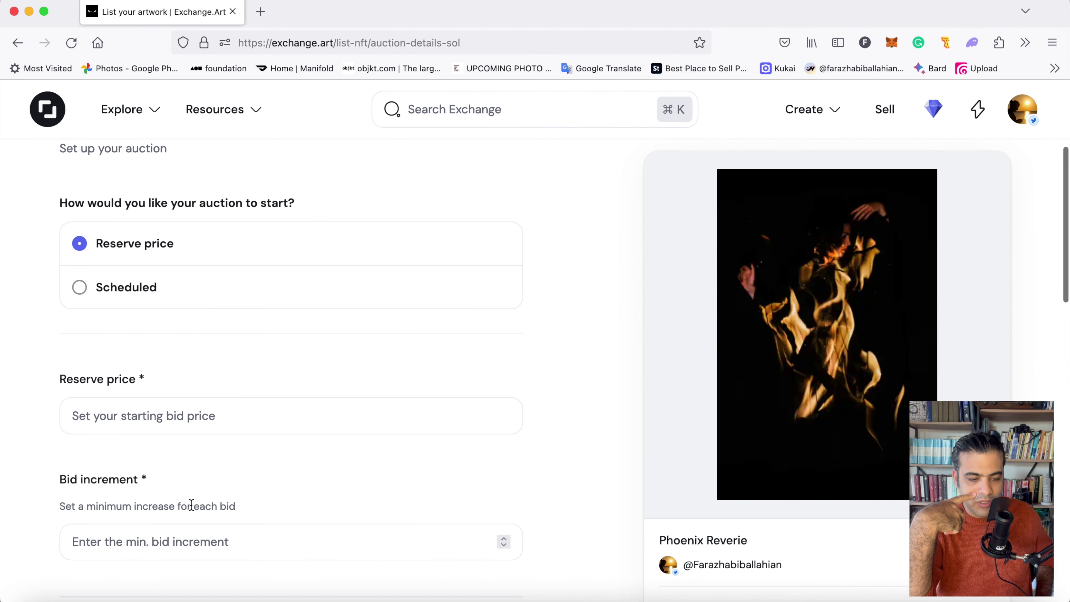
{"action": "left_click", "coordinate": [199, 433]}
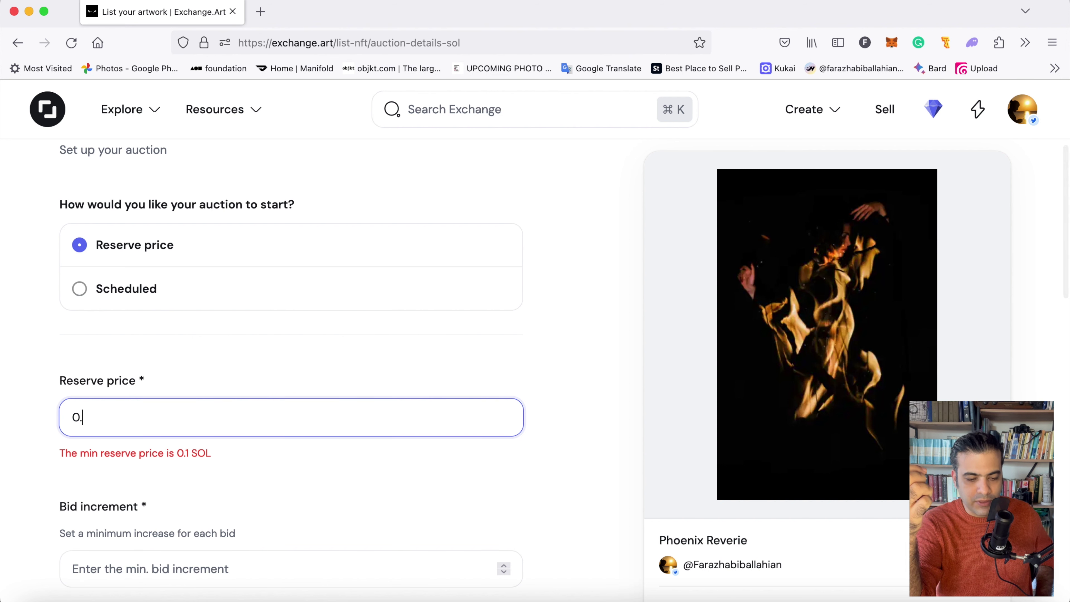
{"action": "type", "text": ".5"}
Set the auction's minimum bid increment to 0.1
{"action": "scroll", "coordinate": [310, 462], "scroll_direction": "down", "scroll_amount": 2}
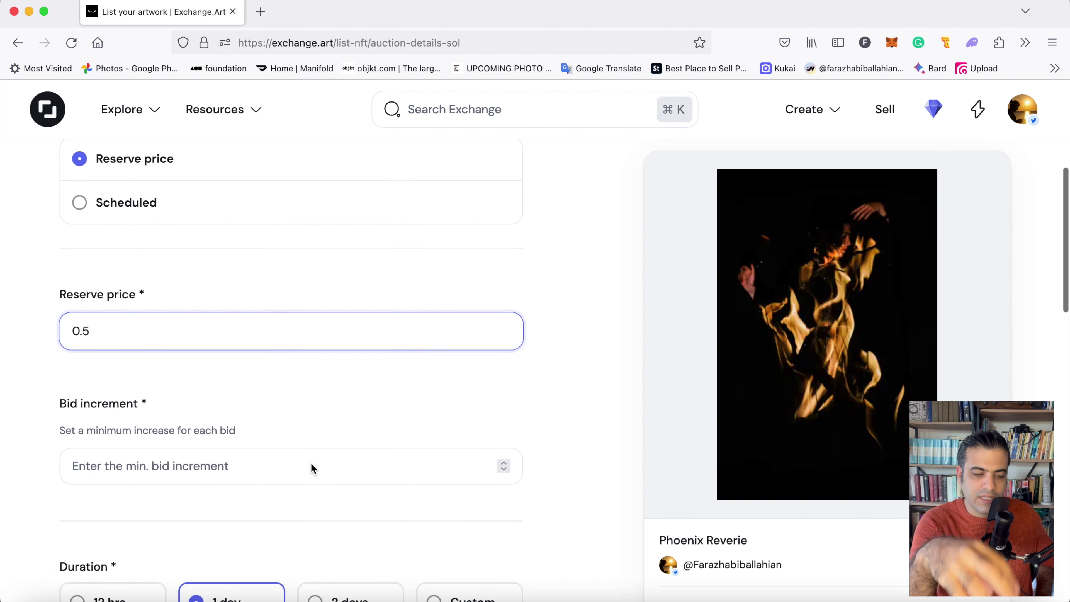
{"action": "left_click", "coordinate": [274, 458]}
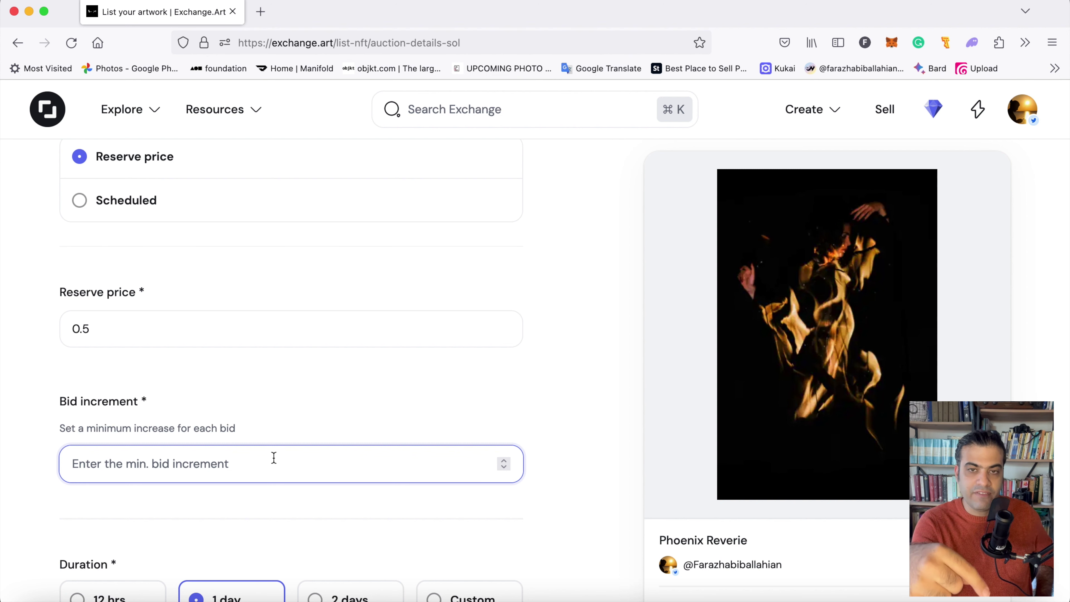
{"action": "type", "text": "0.5"}
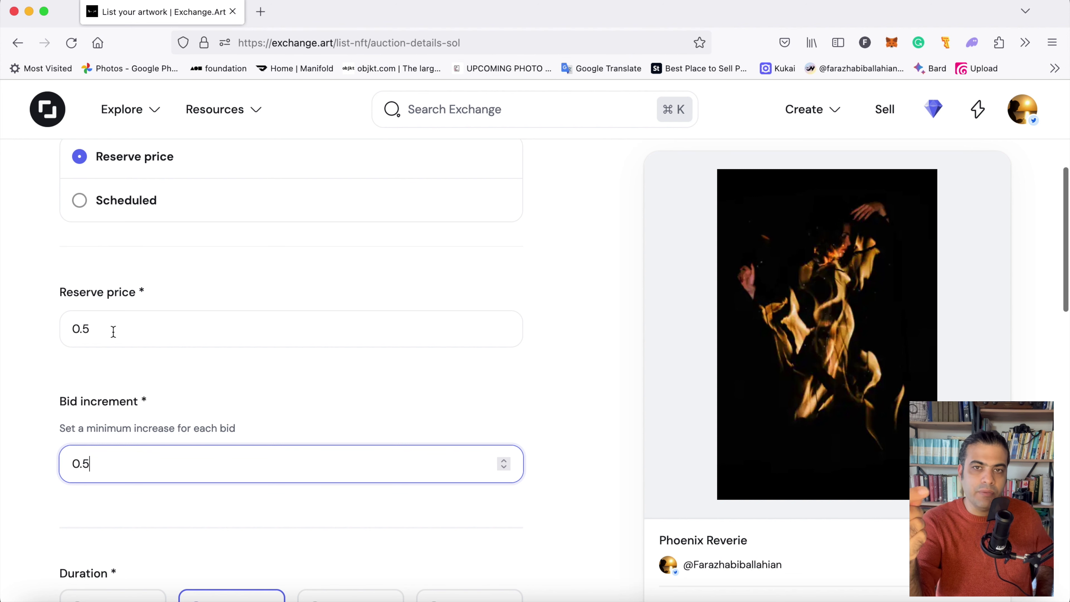
{"action": "key", "text": "BackSpace"}
{"action": "type", "text": "1"}
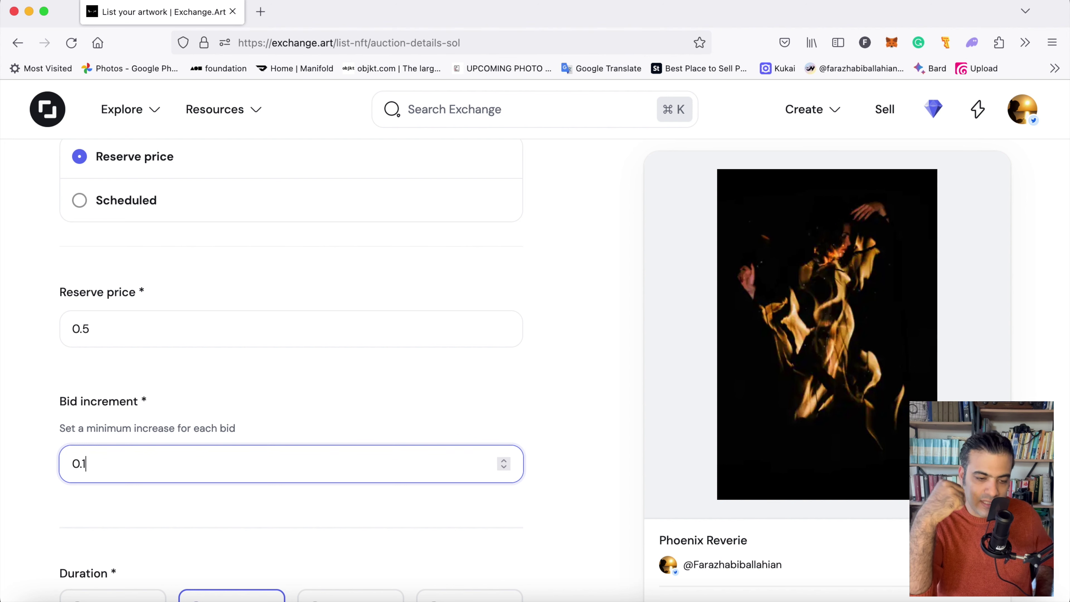
Review the auction's reserve price, bid increment, duration choices and timer extension settings
{"action": "scroll", "coordinate": [175, 210], "scroll_direction": "down", "scroll_amount": 3}
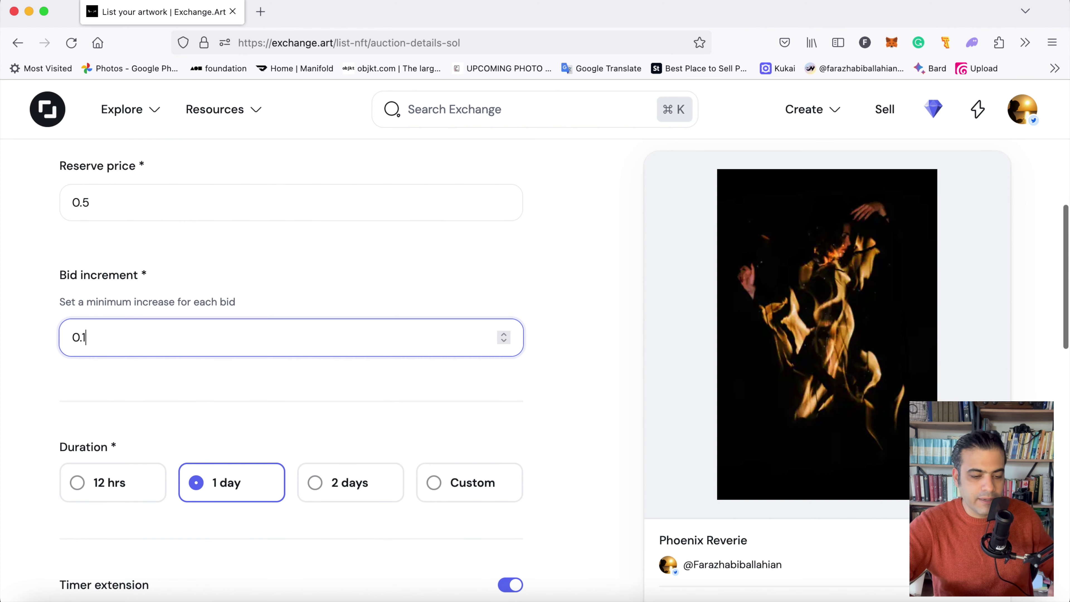
{"action": "scroll", "coordinate": [64, 306], "scroll_direction": "up", "scroll_amount": 2}
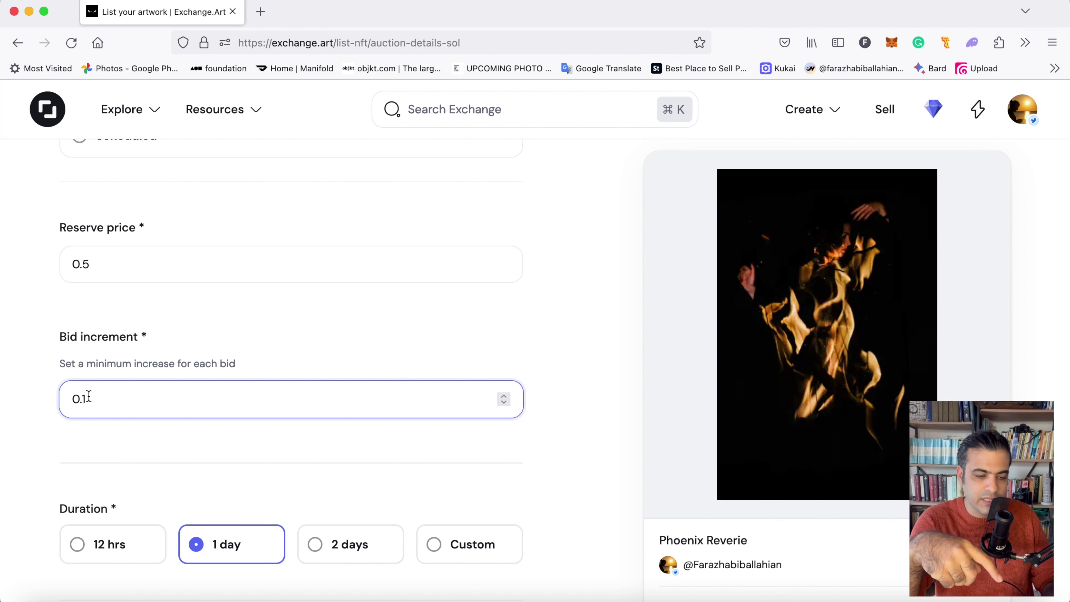
{"action": "scroll", "coordinate": [80, 455], "scroll_direction": "down", "scroll_amount": 3}
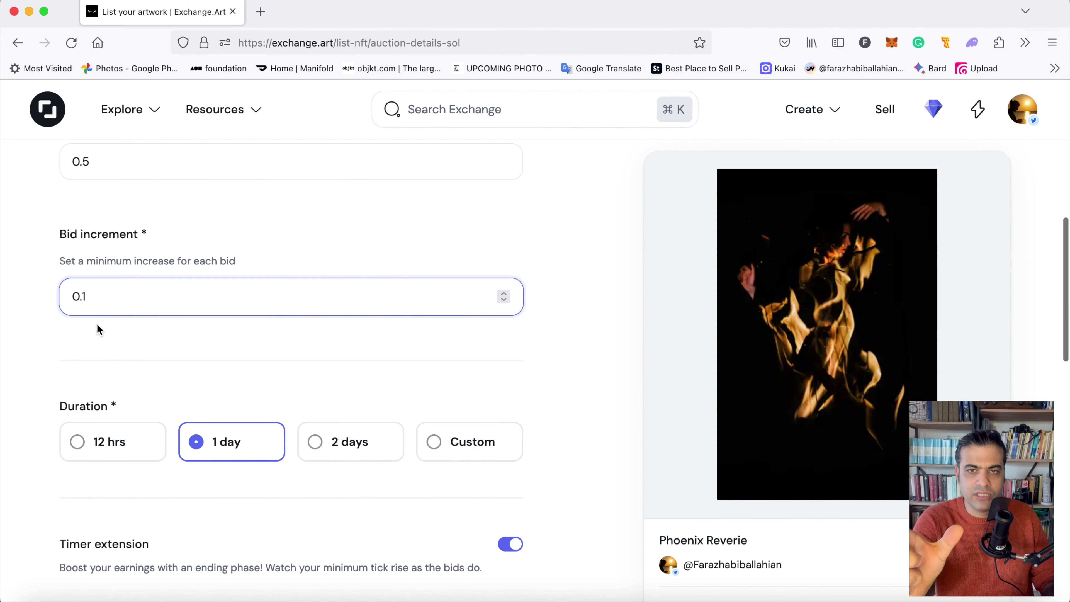
{"action": "scroll", "coordinate": [124, 342], "scroll_direction": "down", "scroll_amount": 6}
{"action": "scroll", "coordinate": [108, 333], "scroll_direction": "up", "scroll_amount": 3}
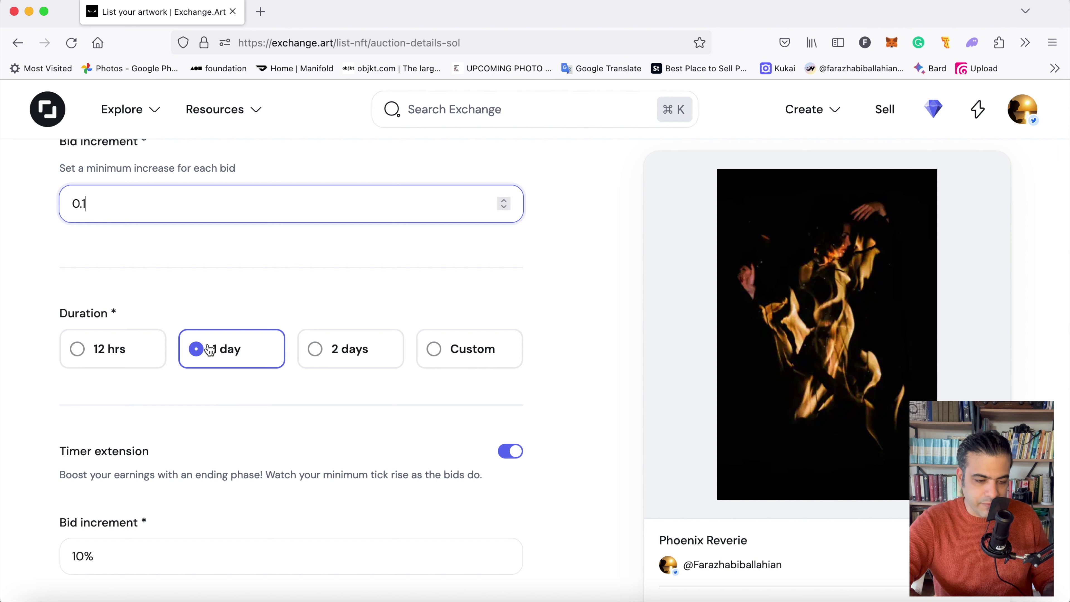
{"action": "scroll", "coordinate": [210, 349], "scroll_direction": "up", "scroll_amount": 5}
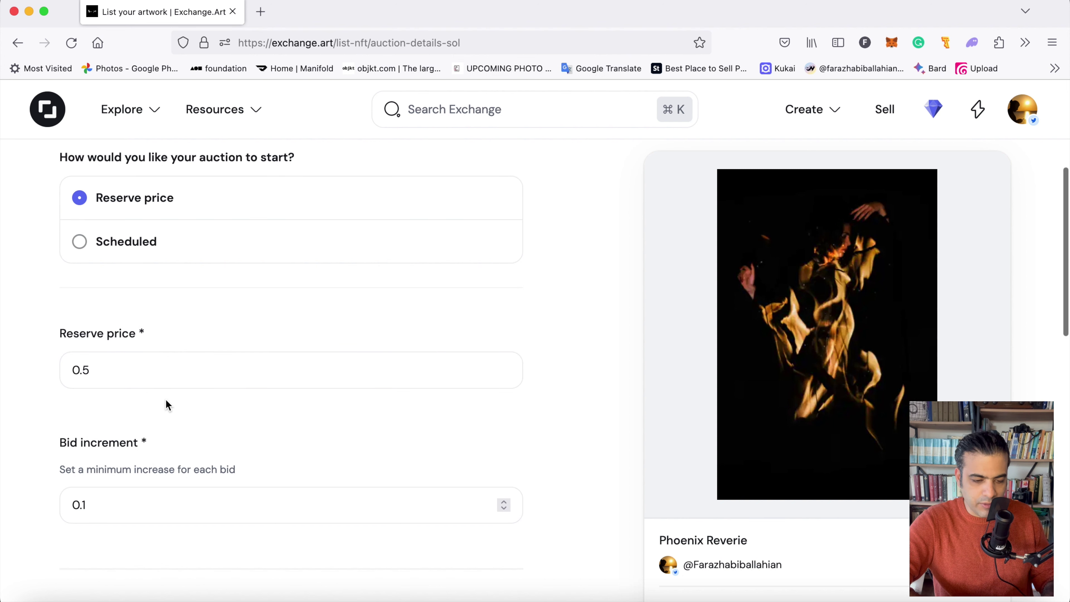
Submit the auction listing for "Phoenix Reverie" with a duration of 1 day and no timer extension
{"action": "scroll", "coordinate": [167, 404], "scroll_direction": "down", "scroll_amount": 3}
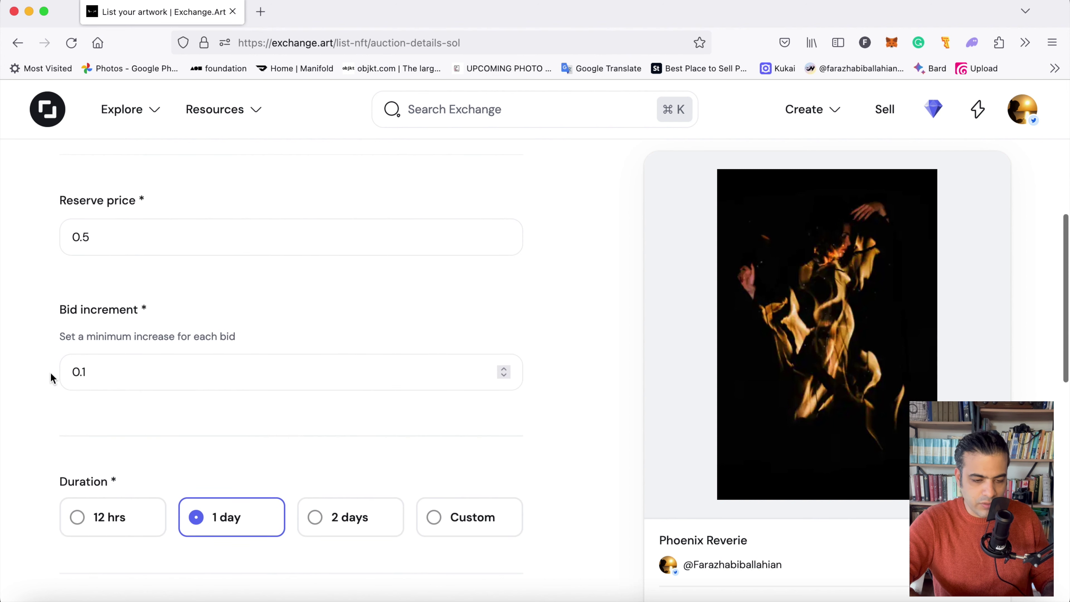
{"action": "scroll", "coordinate": [170, 442], "scroll_direction": "down", "scroll_amount": 3}
{"action": "scroll", "coordinate": [172, 442], "scroll_direction": "down", "scroll_amount": 6}
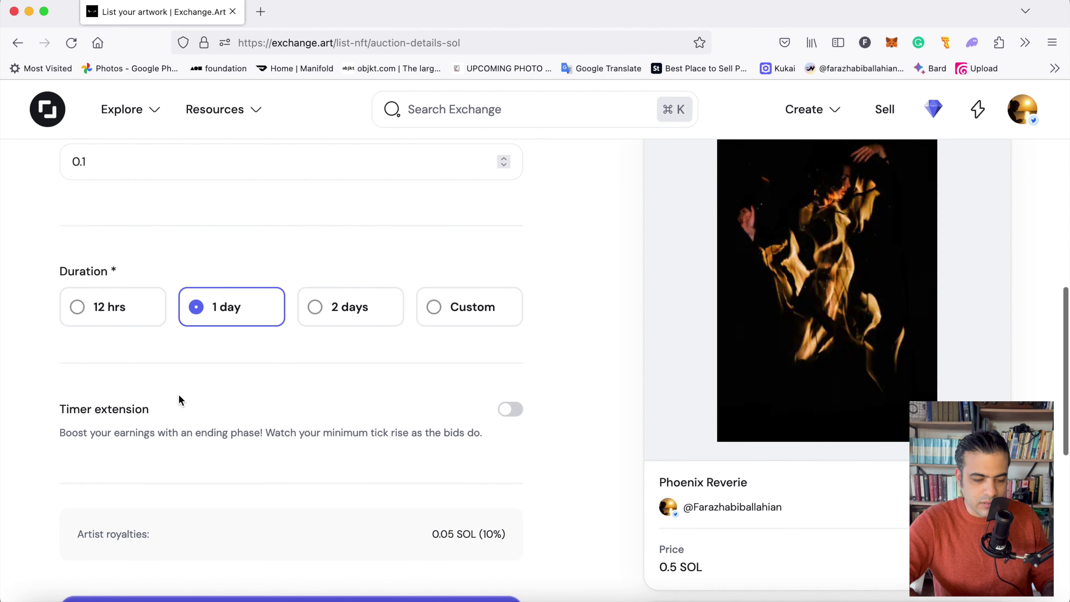
{"action": "left_click", "coordinate": [282, 362]}
{"action": "scroll", "coordinate": [282, 363], "scroll_direction": "up", "scroll_amount": 3}
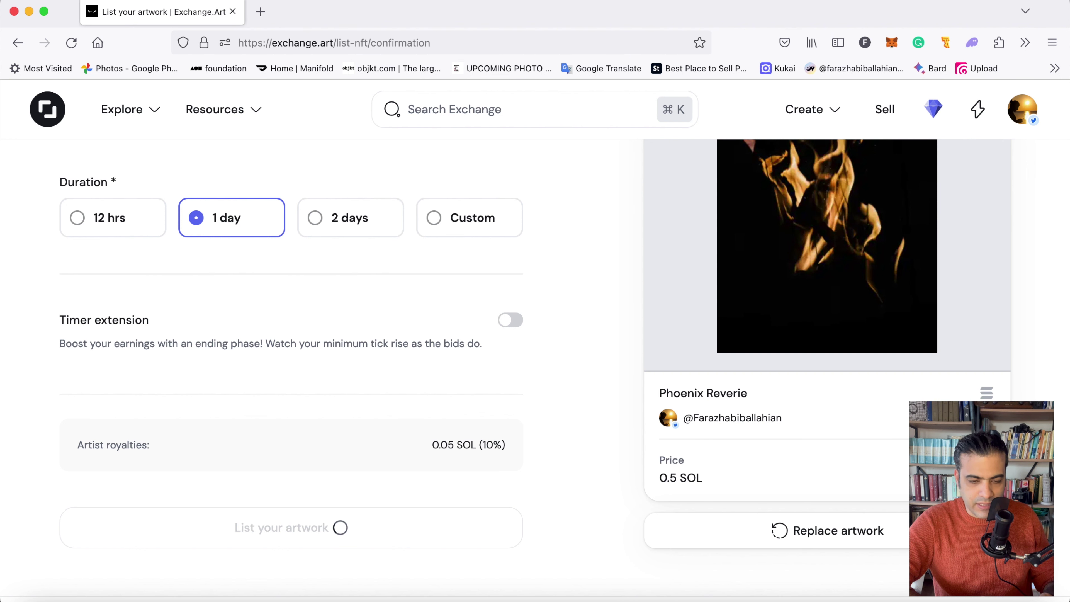
Look over the listing confirmation page and open the page of the listed artwork
{"action": "scroll", "coordinate": [535, 337], "scroll_direction": "down", "scroll_amount": 6}
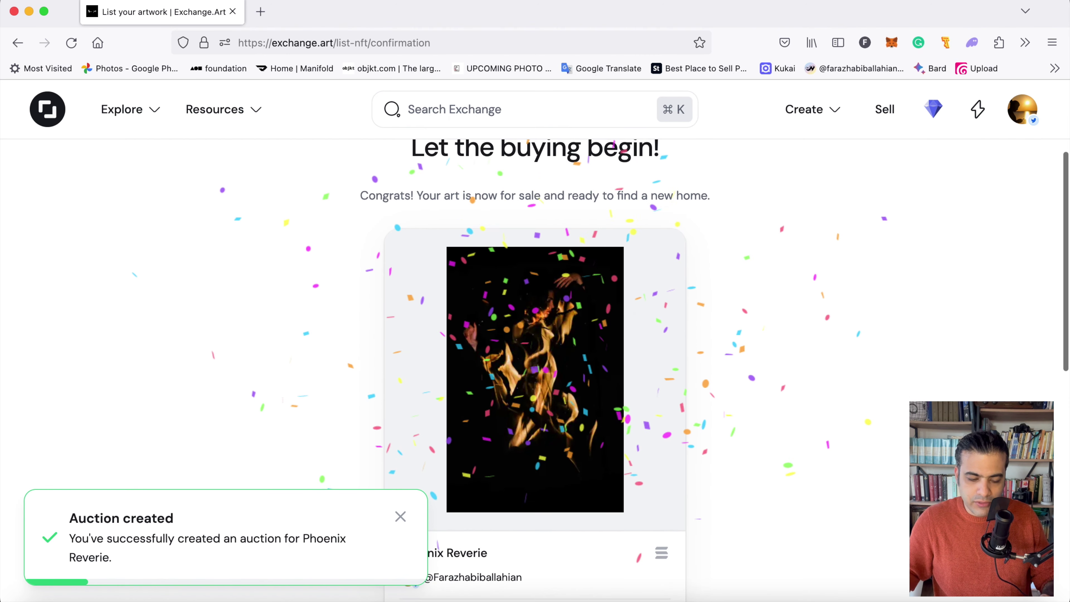
{"action": "scroll", "coordinate": [535, 337], "scroll_direction": "down", "scroll_amount": 3}
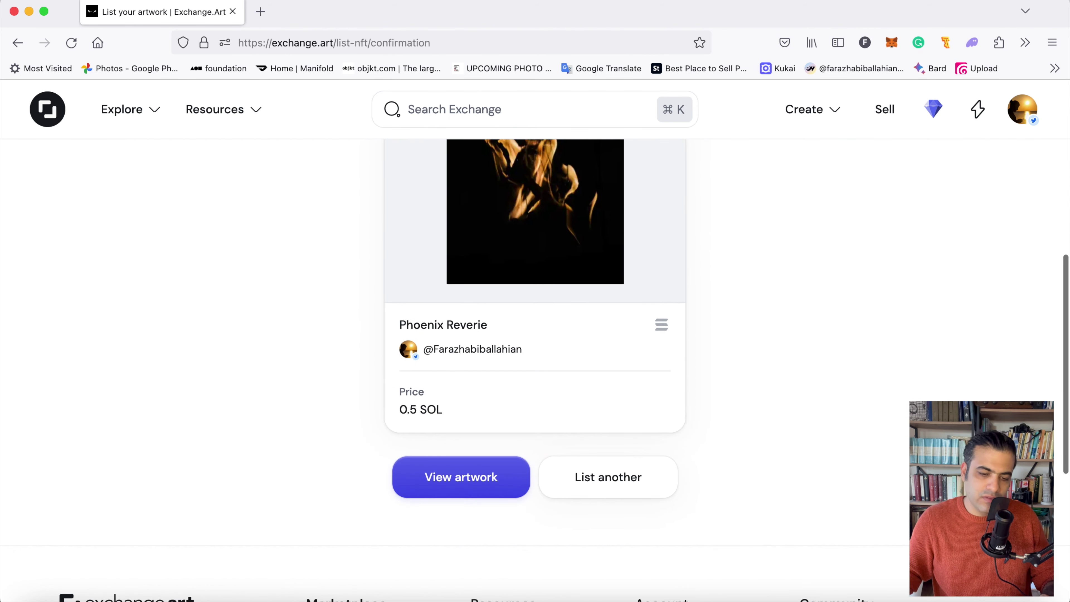
{"action": "scroll", "coordinate": [535, 337], "scroll_direction": "up", "scroll_amount": 6}
{"action": "scroll", "coordinate": [535, 337], "scroll_direction": "up", "scroll_amount": 5}
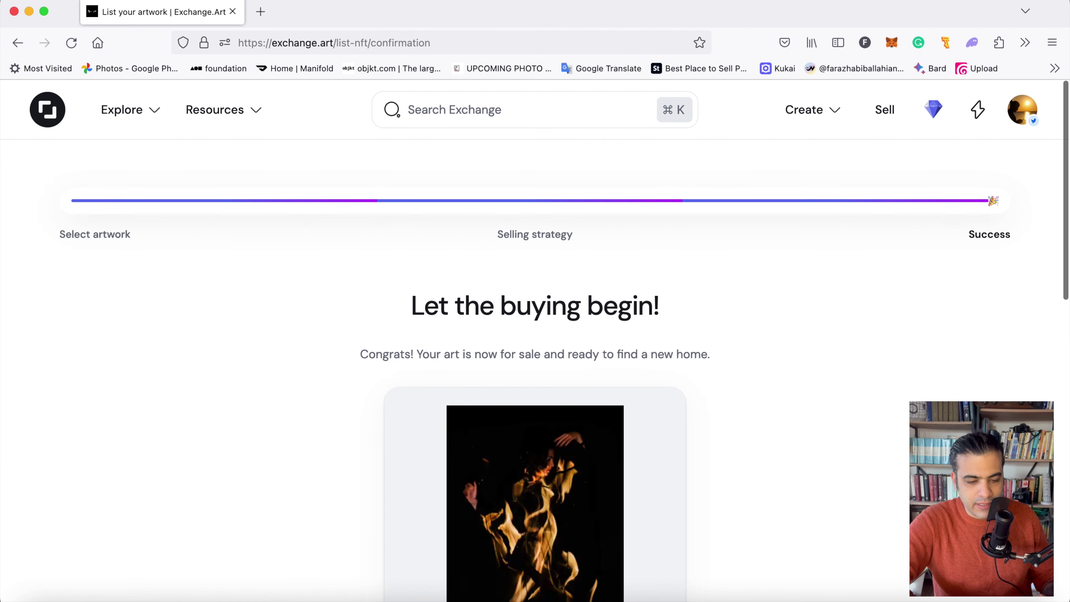
{"action": "scroll", "coordinate": [535, 337], "scroll_direction": "down", "scroll_amount": 3}
{"action": "scroll", "coordinate": [477, 437], "scroll_direction": "down", "scroll_amount": 5}
{"action": "left_click", "coordinate": [476, 439]}
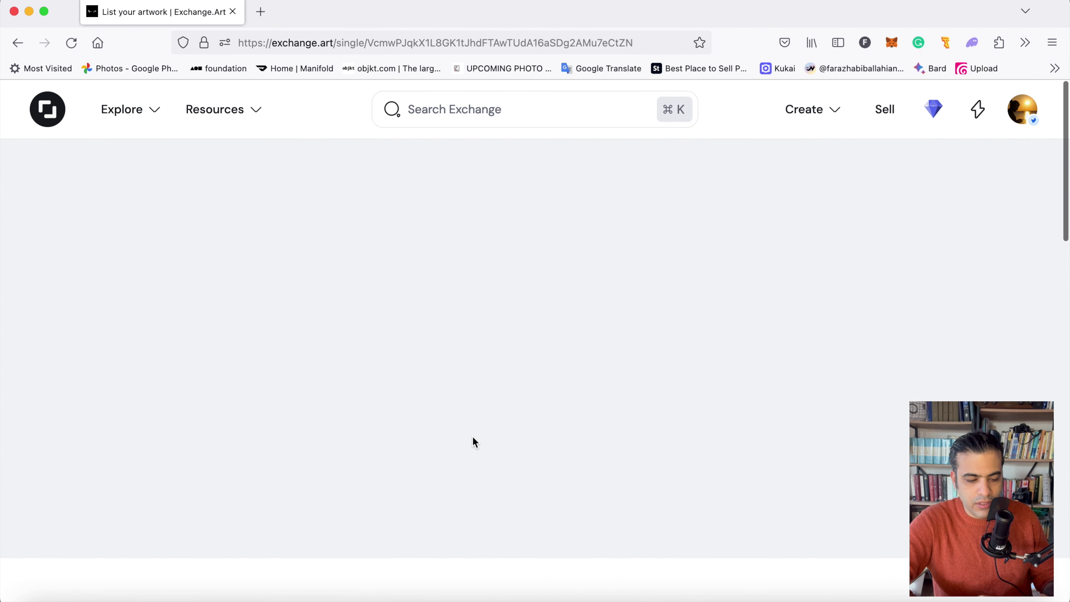
Review the "Phoenix Reverie" artwork page, including its auction terms, description, category, royalties and token details
{"action": "scroll", "coordinate": [472, 437], "scroll_direction": "down", "scroll_amount": 6}
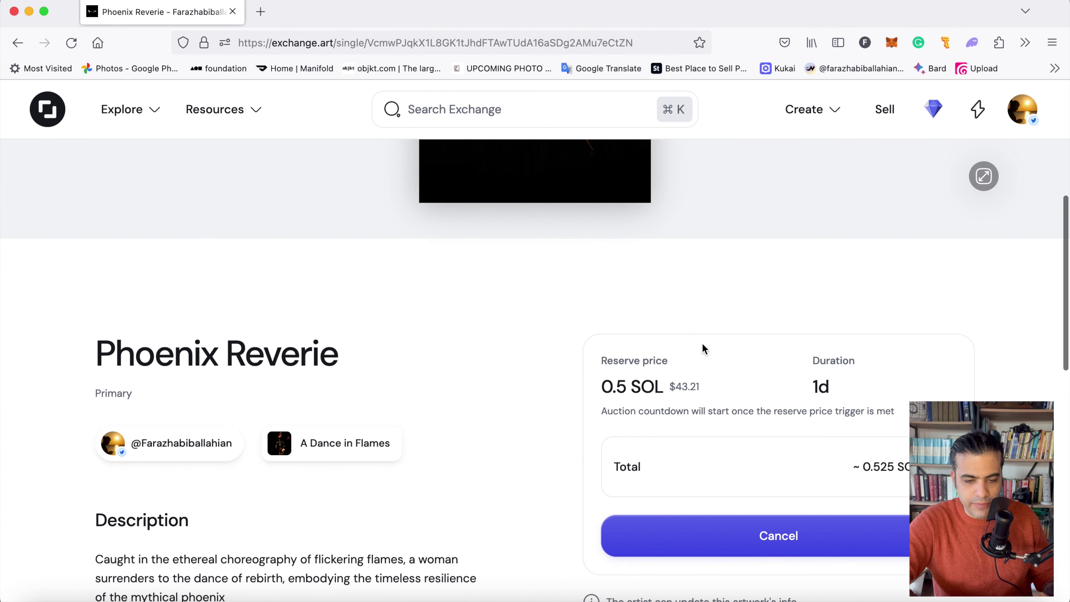
{"action": "scroll", "coordinate": [743, 348], "scroll_direction": "down", "scroll_amount": 5}
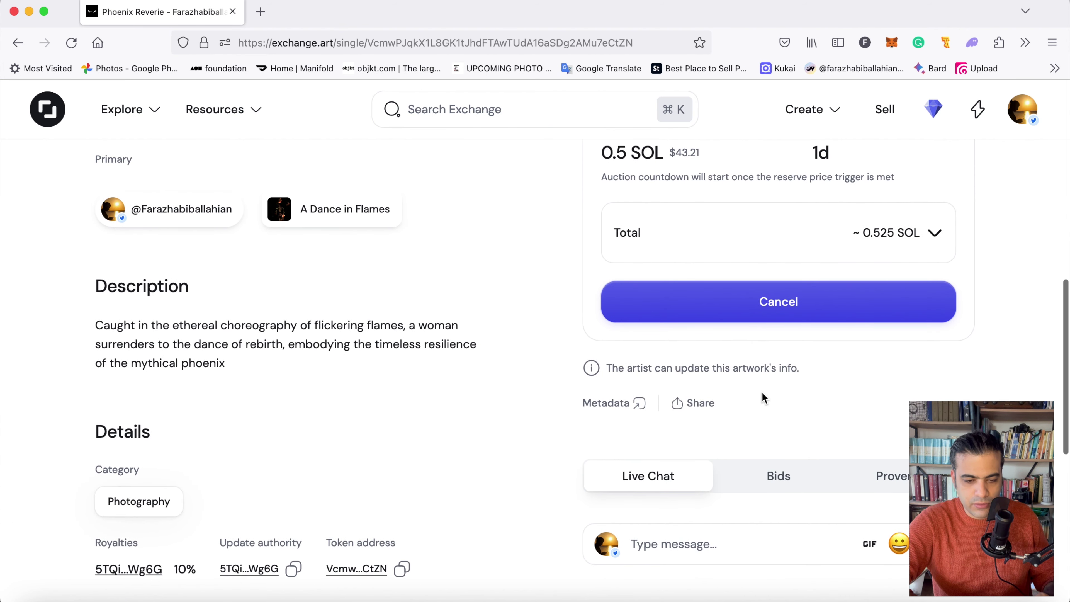
{"action": "scroll", "coordinate": [763, 398], "scroll_direction": "down", "scroll_amount": 3}
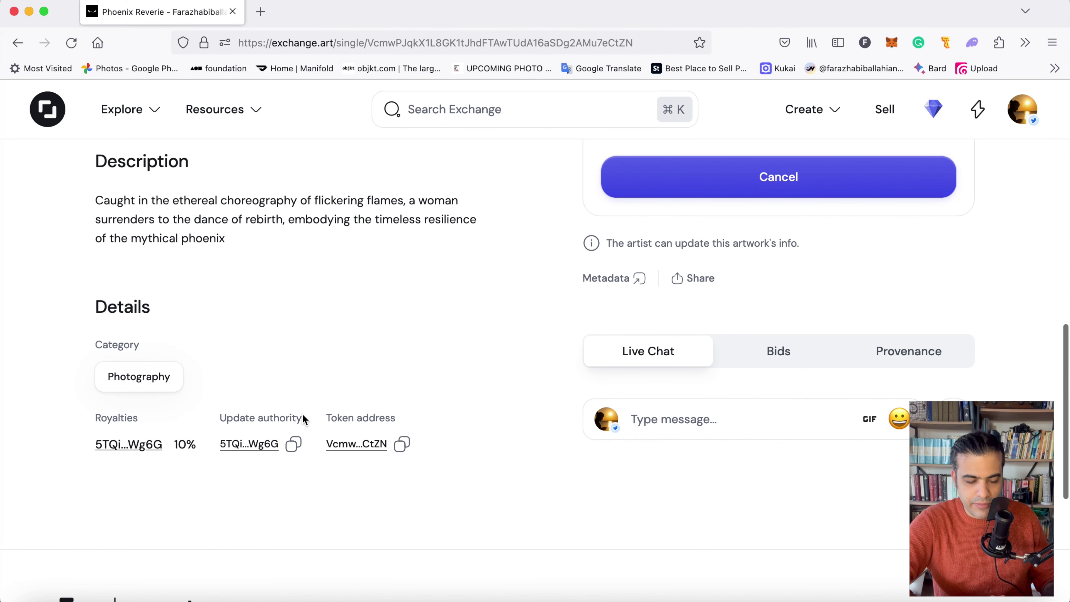
{"action": "scroll", "coordinate": [296, 465], "scroll_direction": "down", "scroll_amount": 5}
{"action": "scroll", "coordinate": [296, 465], "scroll_direction": "up", "scroll_amount": 14}
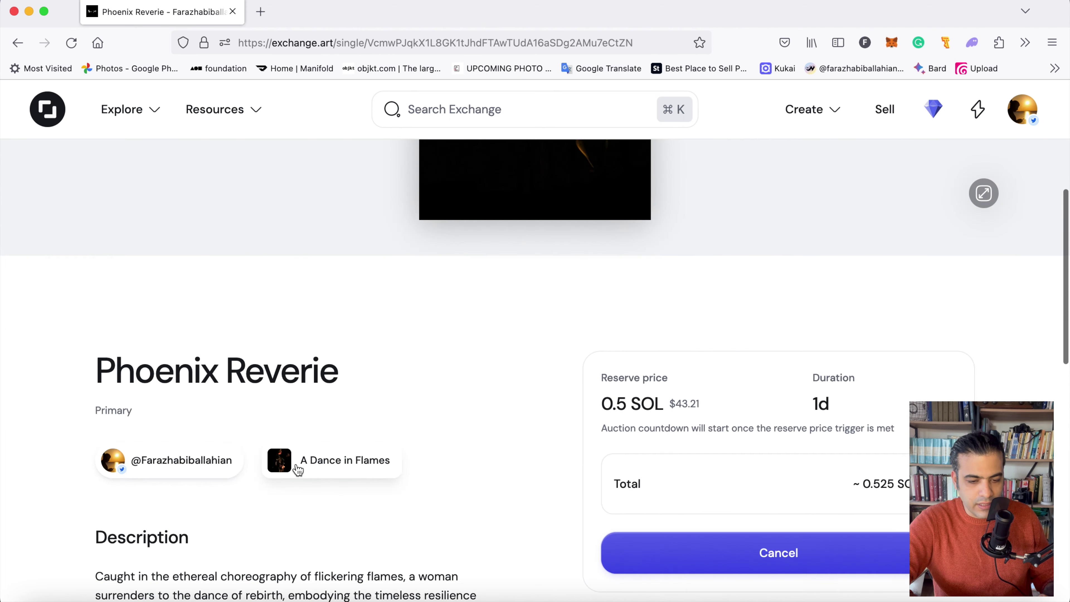
{"action": "scroll", "coordinate": [296, 468], "scroll_direction": "up", "scroll_amount": 6}
{"action": "scroll", "coordinate": [466, 249], "scroll_direction": "down", "scroll_amount": 5}
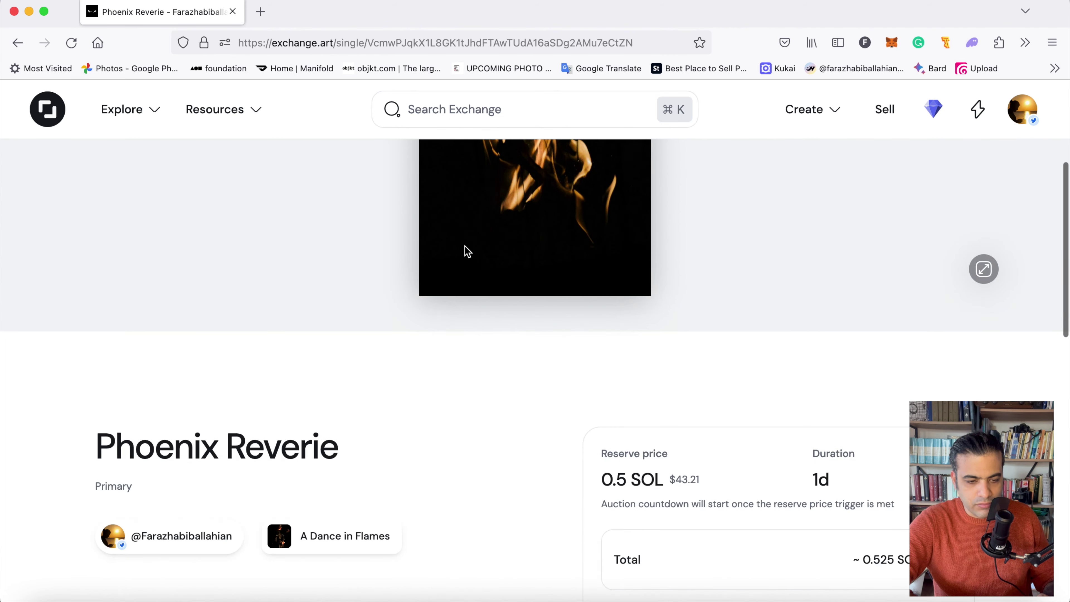
{"action": "scroll", "coordinate": [465, 251], "scroll_direction": "down", "scroll_amount": 10}
{"action": "scroll", "coordinate": [465, 252], "scroll_direction": "down", "scroll_amount": 3}
{"action": "scroll", "coordinate": [465, 252], "scroll_direction": "up", "scroll_amount": 10}
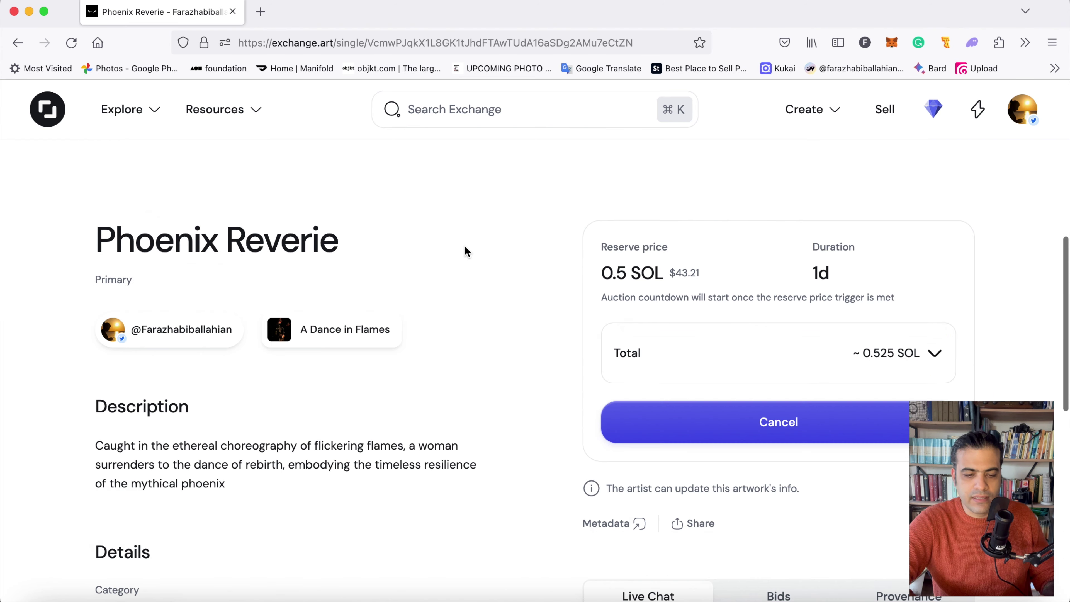
{"action": "scroll", "coordinate": [464, 247], "scroll_direction": "up", "scroll_amount": 8}
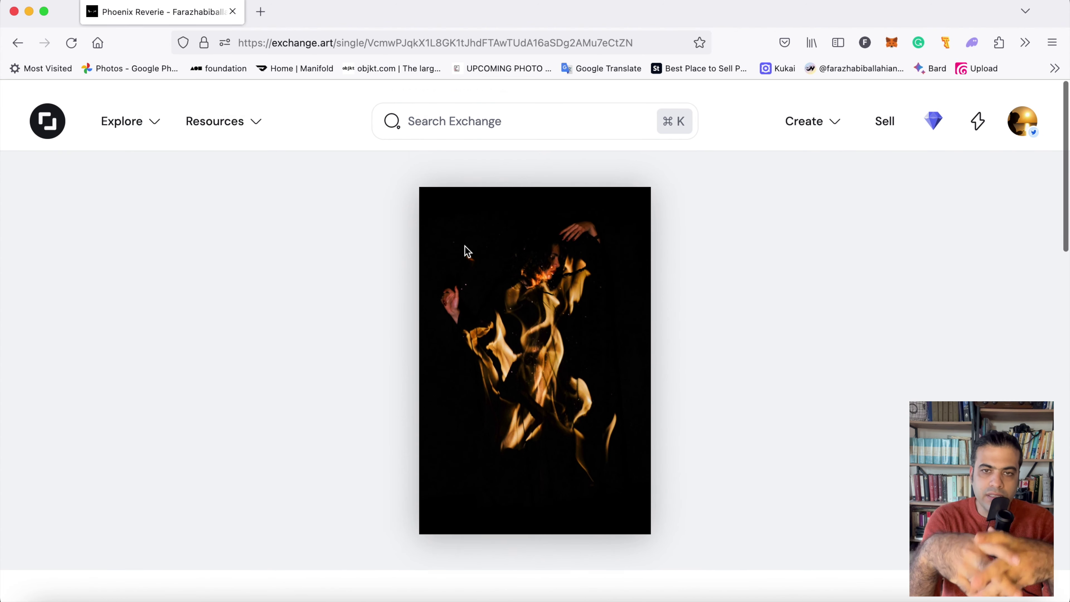
{"action": "scroll", "coordinate": [466, 250], "scroll_direction": "down", "scroll_amount": 1}
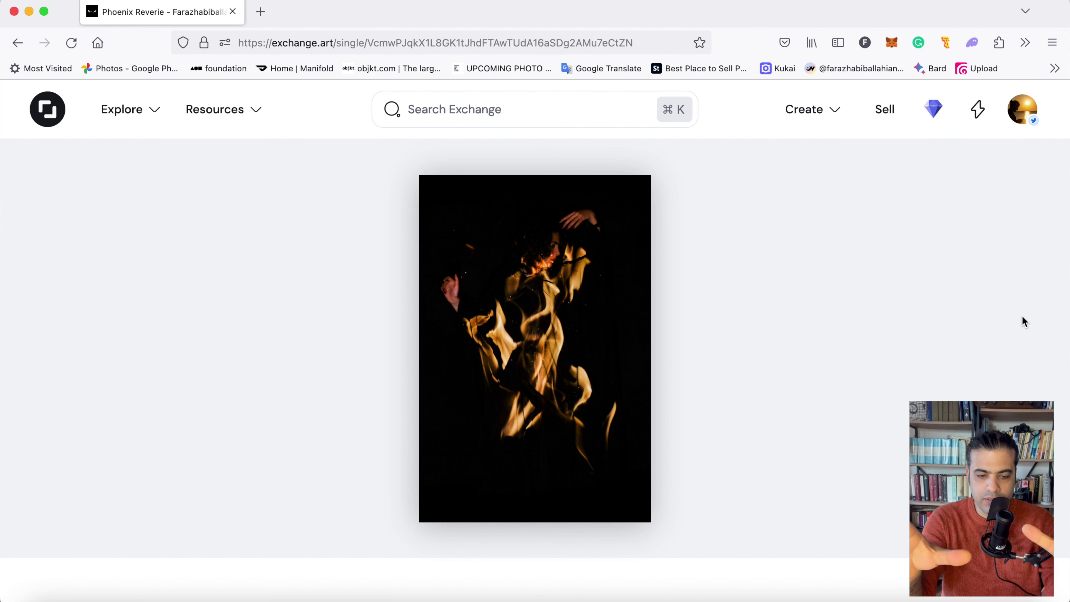
{"action": "scroll", "coordinate": [1022, 316], "scroll_direction": "down", "scroll_amount": 3}
{"action": "scroll", "coordinate": [1024, 321], "scroll_direction": "up", "scroll_amount": 3}
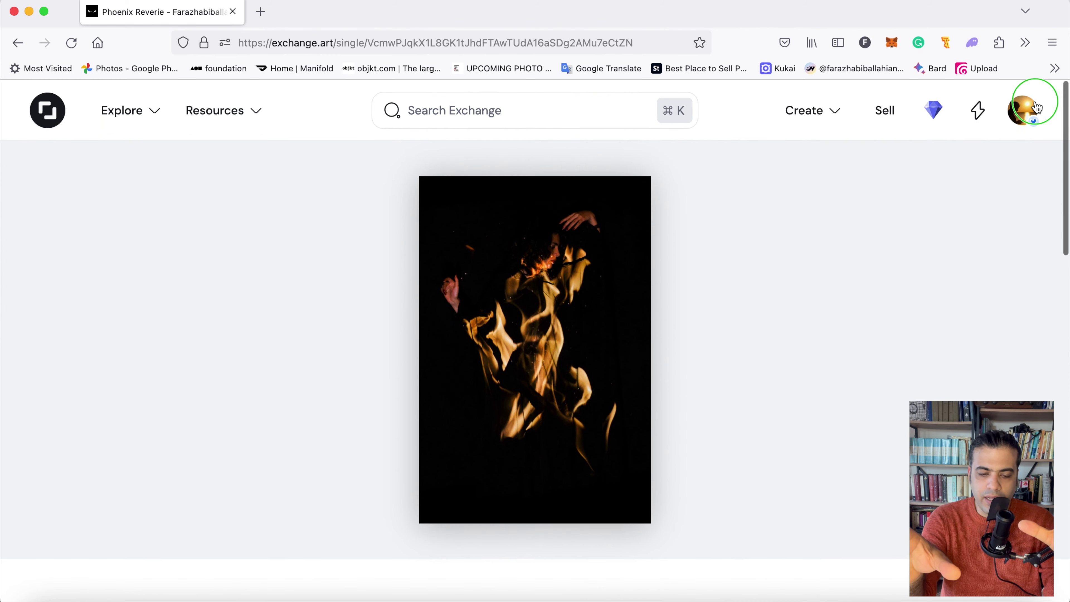
Open the artist's own profile and examine the created artworks with their auction details
{"action": "right_click", "coordinate": [1028, 101]}
{"action": "left_click", "coordinate": [892, 126]}
{"action": "left_click", "coordinate": [1022, 109]}
{"action": "left_click", "coordinate": [909, 176]}
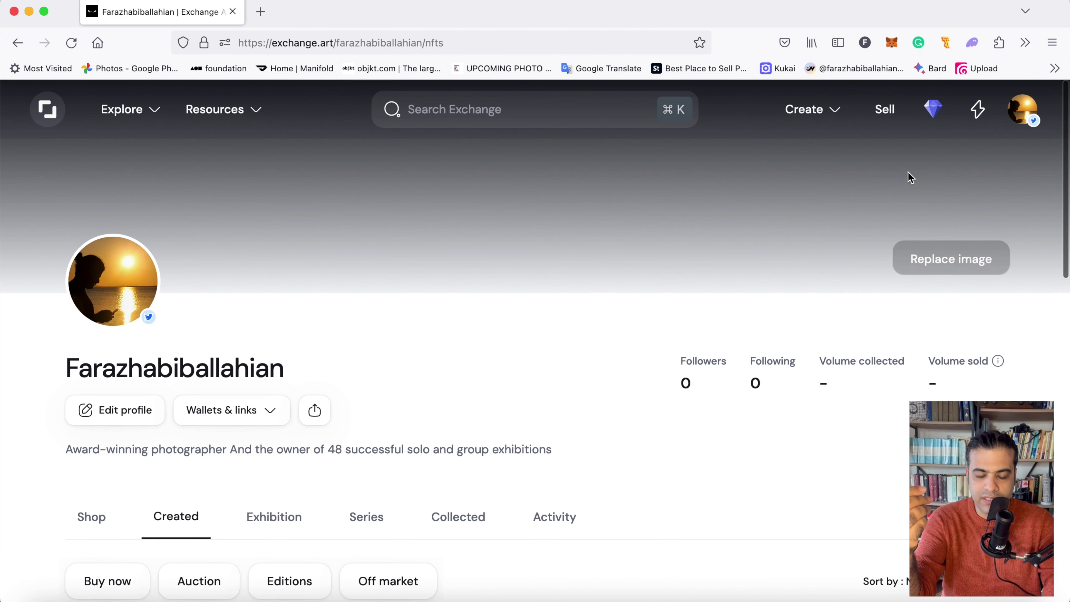
{"action": "scroll", "coordinate": [896, 327], "scroll_direction": "down", "scroll_amount": 7}
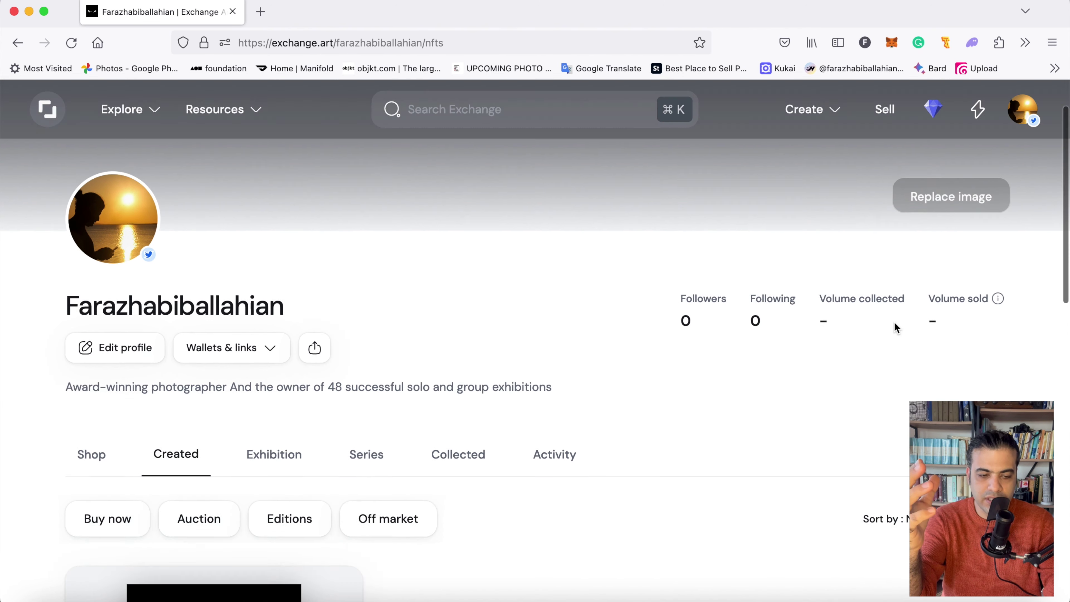
{"action": "scroll", "coordinate": [895, 327], "scroll_direction": "down", "scroll_amount": 4}
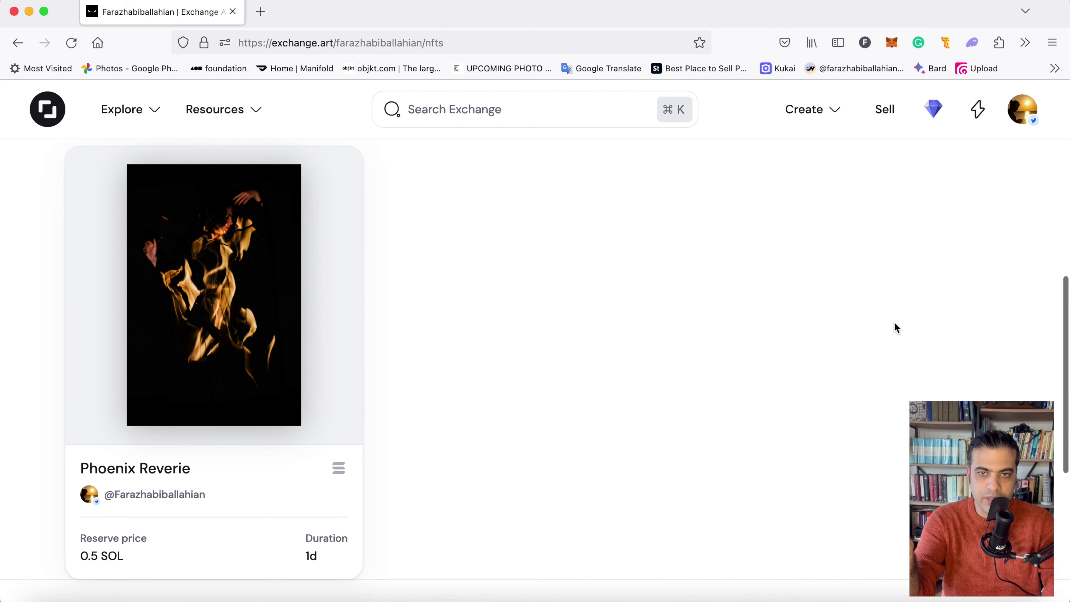
{"action": "scroll", "coordinate": [895, 328], "scroll_direction": "down", "scroll_amount": 2}
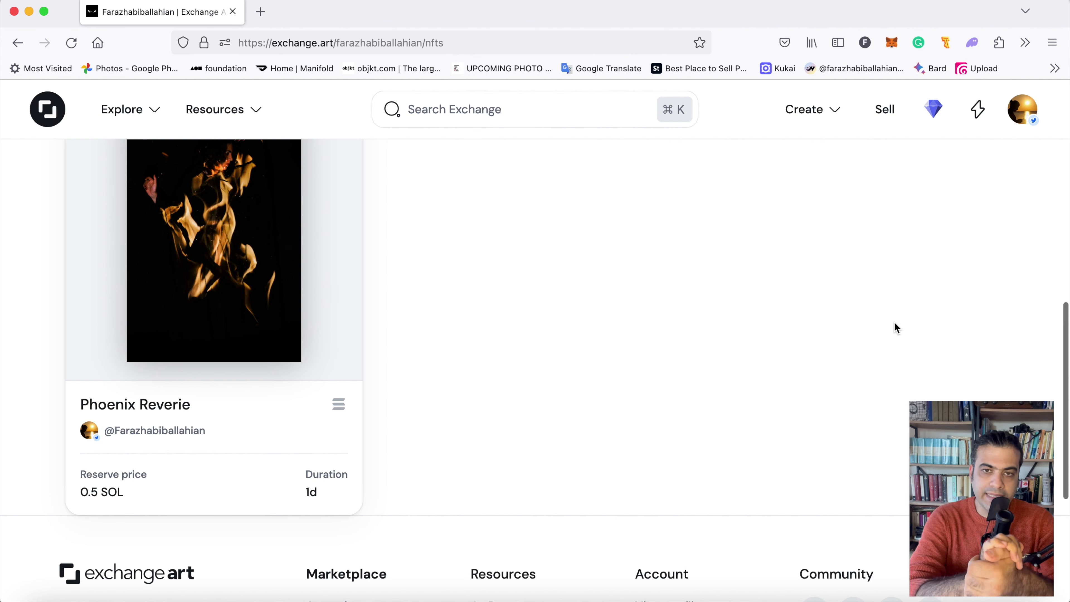
{"action": "scroll", "coordinate": [895, 327], "scroll_direction": "up", "scroll_amount": 1}
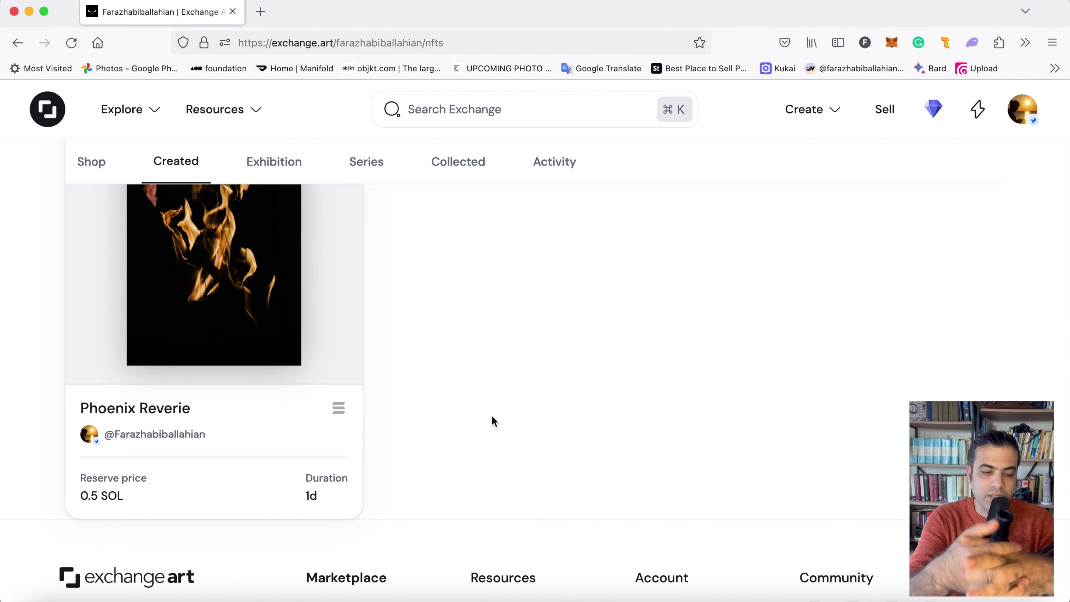
Open "Phoenix Reverie" from the profile's created works and review its auction terms and description
{"action": "left_click", "coordinate": [251, 456]}
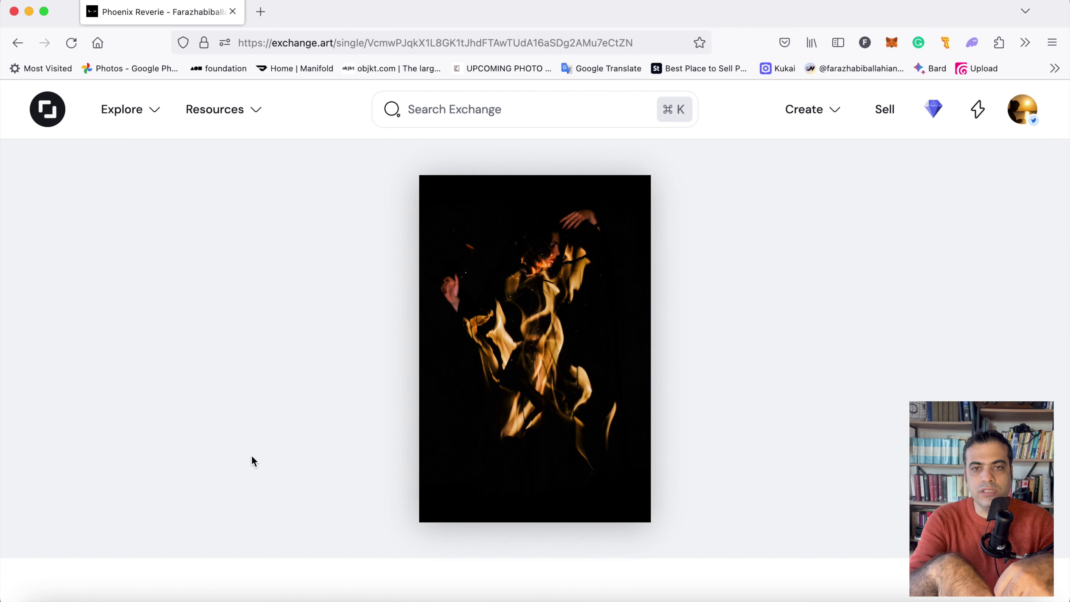
{"action": "scroll", "coordinate": [251, 455], "scroll_direction": "down", "scroll_amount": 8}
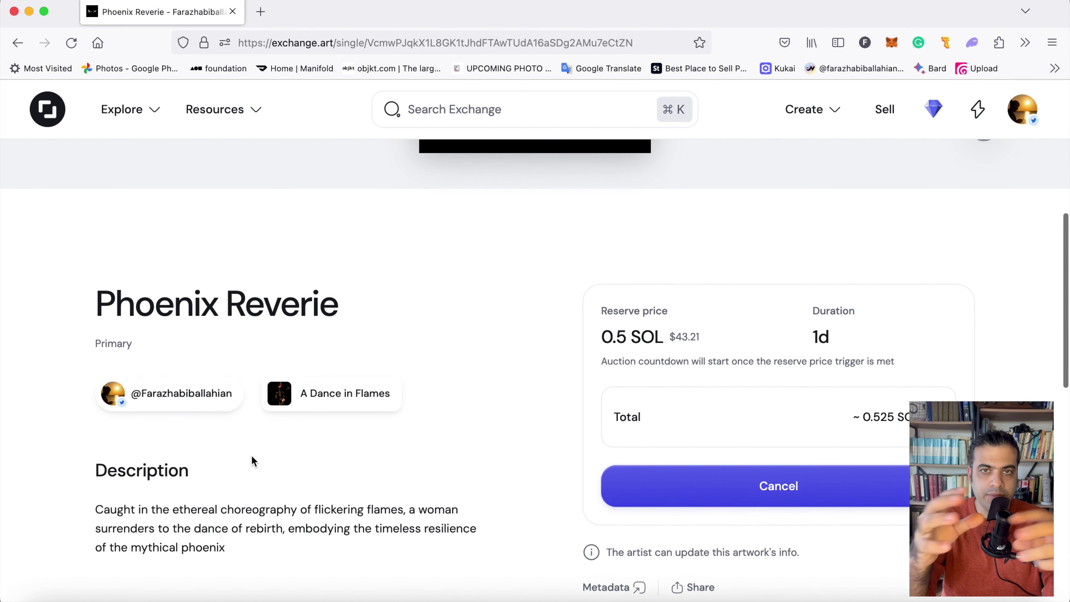
{"action": "scroll", "coordinate": [250, 455], "scroll_direction": "down", "scroll_amount": 3}
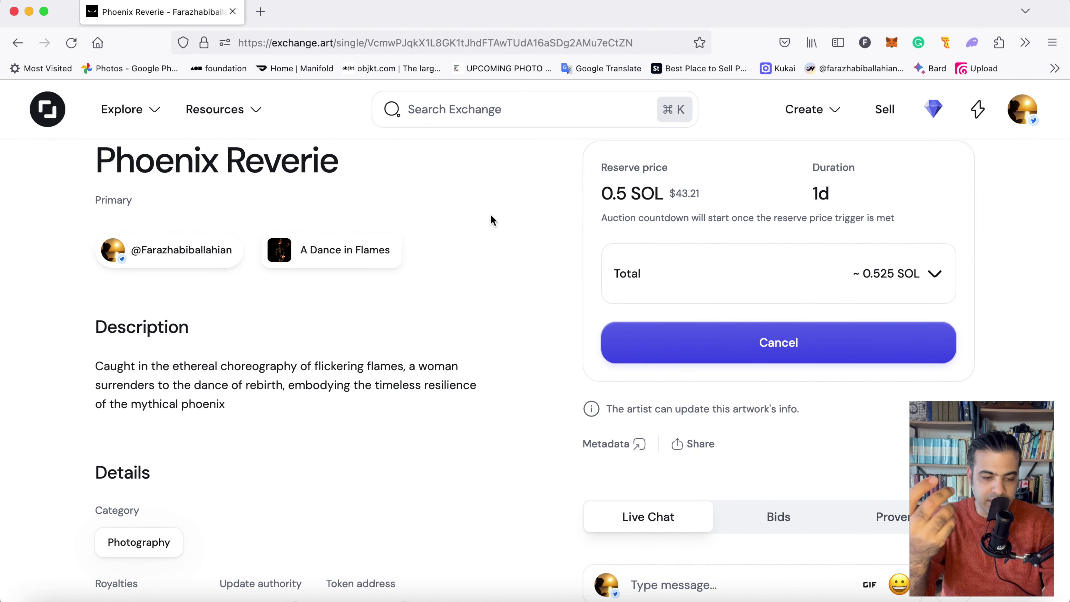
{"action": "scroll", "coordinate": [491, 216], "scroll_direction": "up", "scroll_amount": 8}
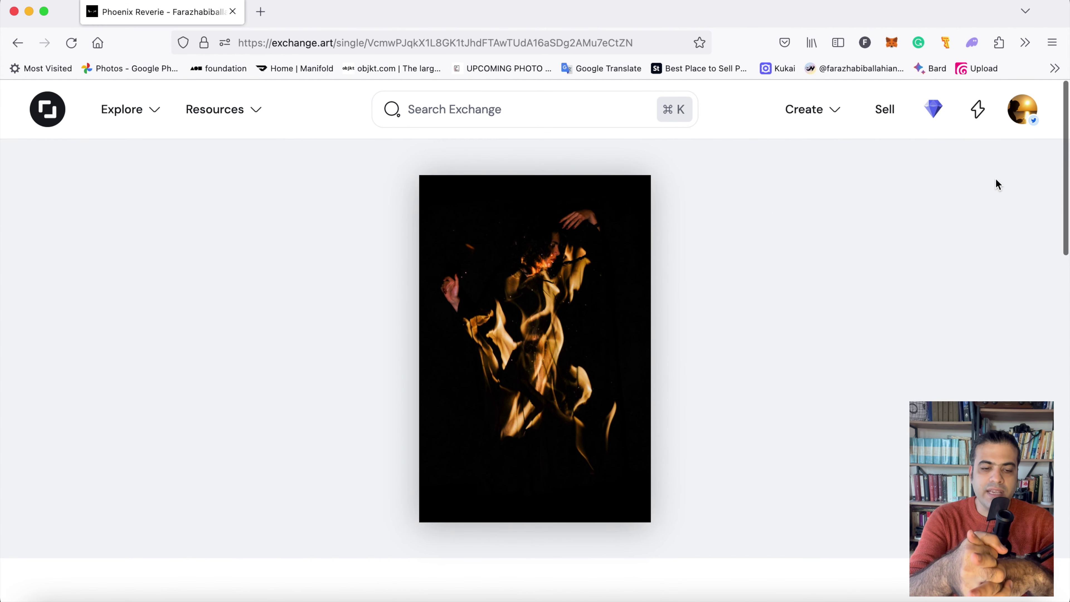
Return to the artist's own profile from the "Phoenix Reverie" artwork page
{"action": "left_click", "coordinate": [1023, 118]}
{"action": "left_click", "coordinate": [860, 175]}
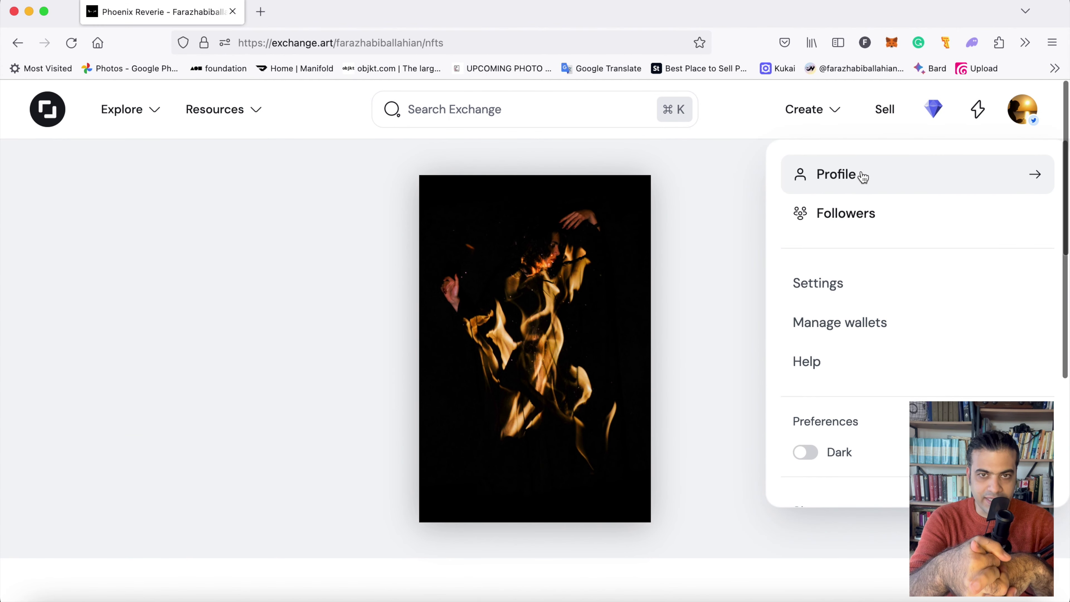